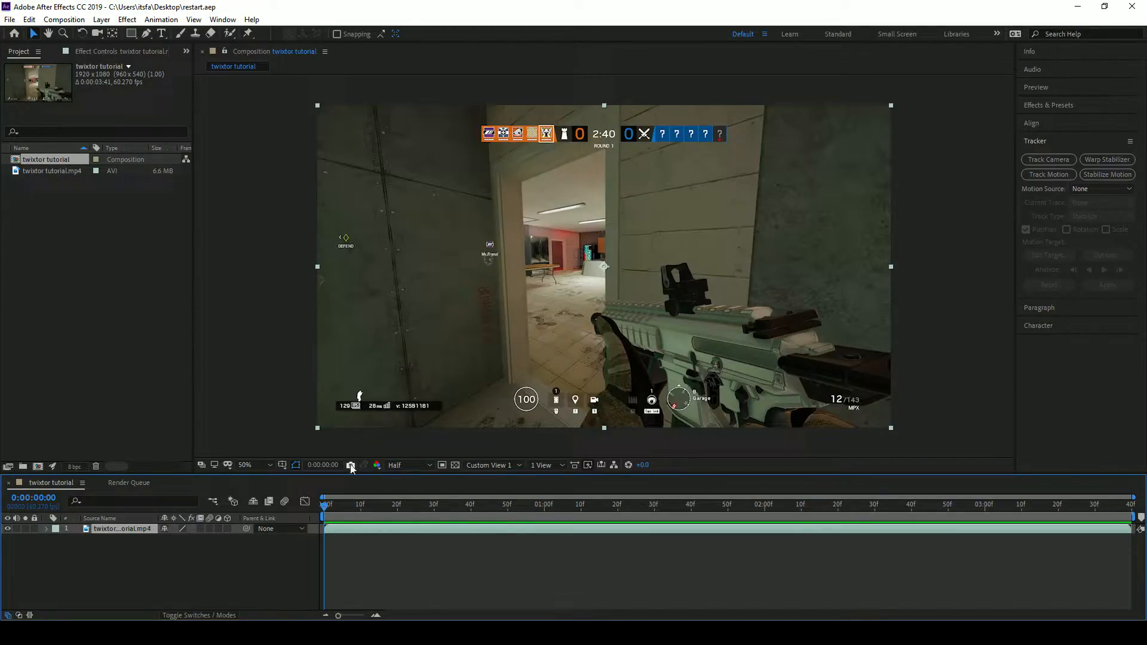
pyautogui.moveTo(327, 508)
pyautogui.mouseDown()
pyautogui.moveTo(438, 505)
pyautogui.moveTo(413, 492)
pyautogui.moveTo(284, 504)
pyautogui.moveTo(339, 504)
pyautogui.moveTo(323, 509)
pyautogui.mouseUp()
pyautogui.click(160, 20)
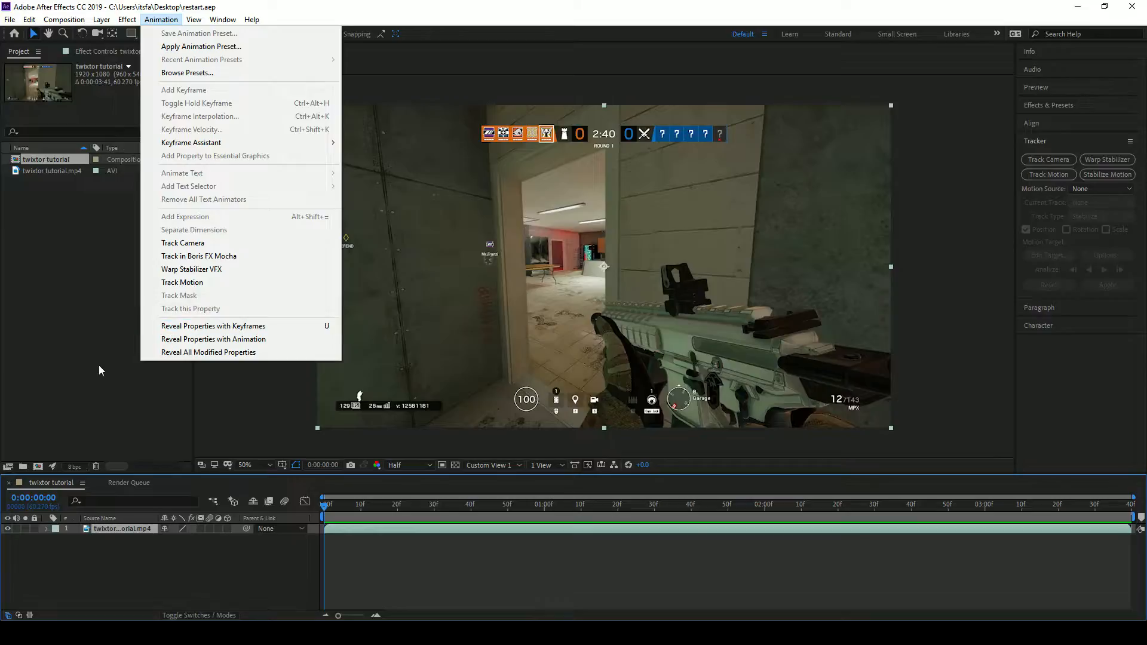
pyautogui.click(73, 132)
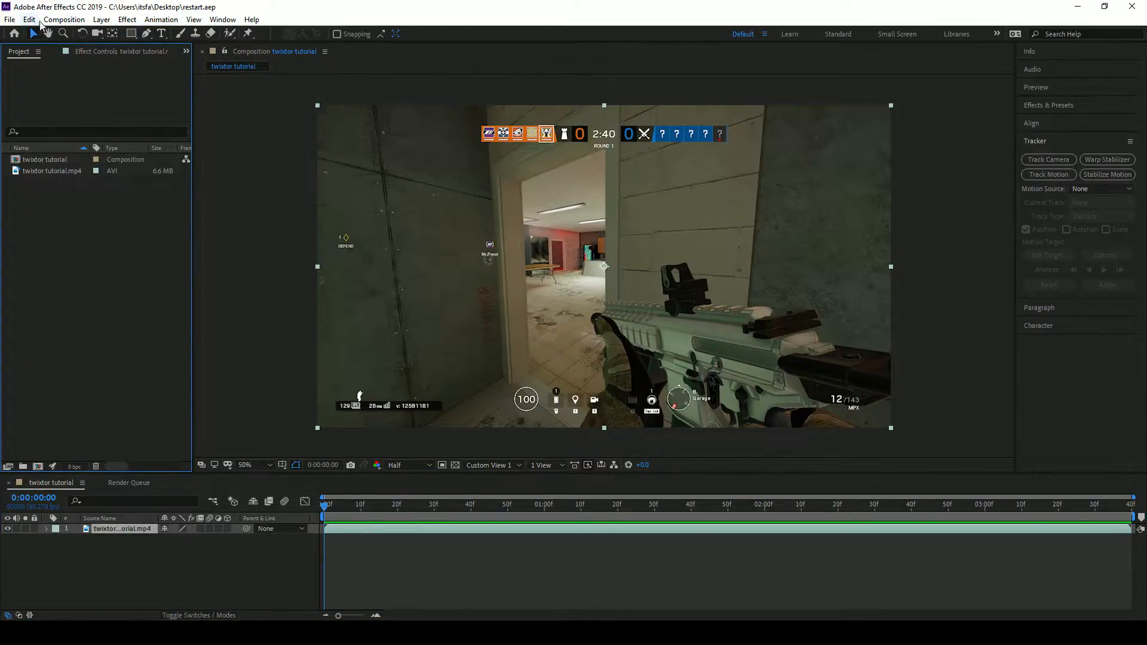
pyautogui.click(125, 20)
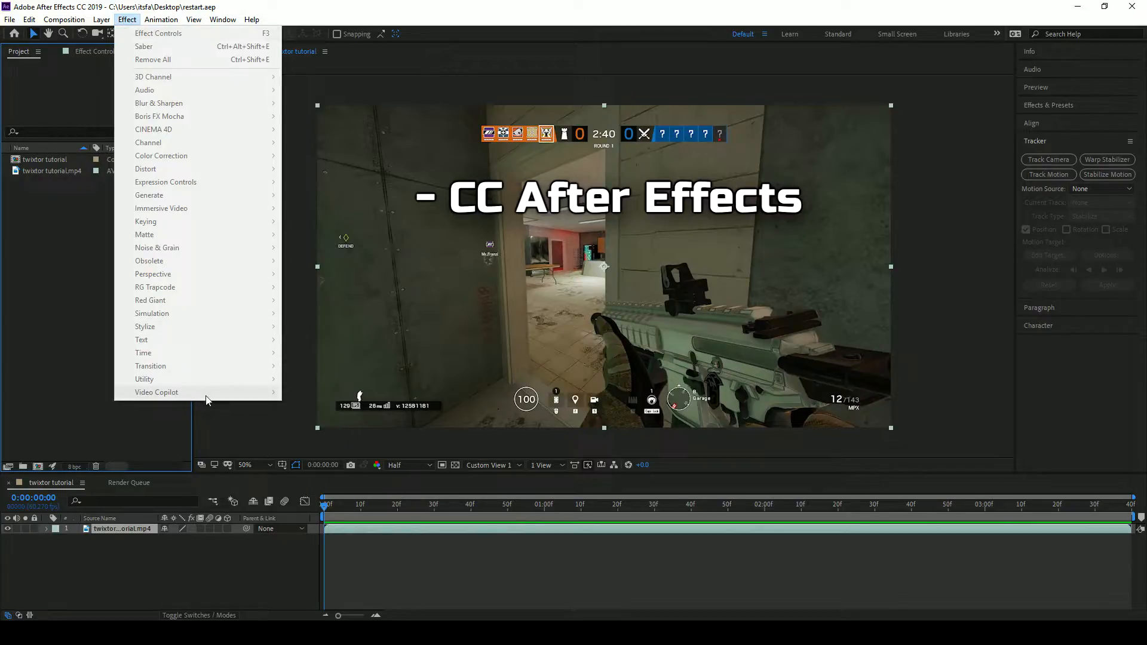
pyautogui.click(349, 529)
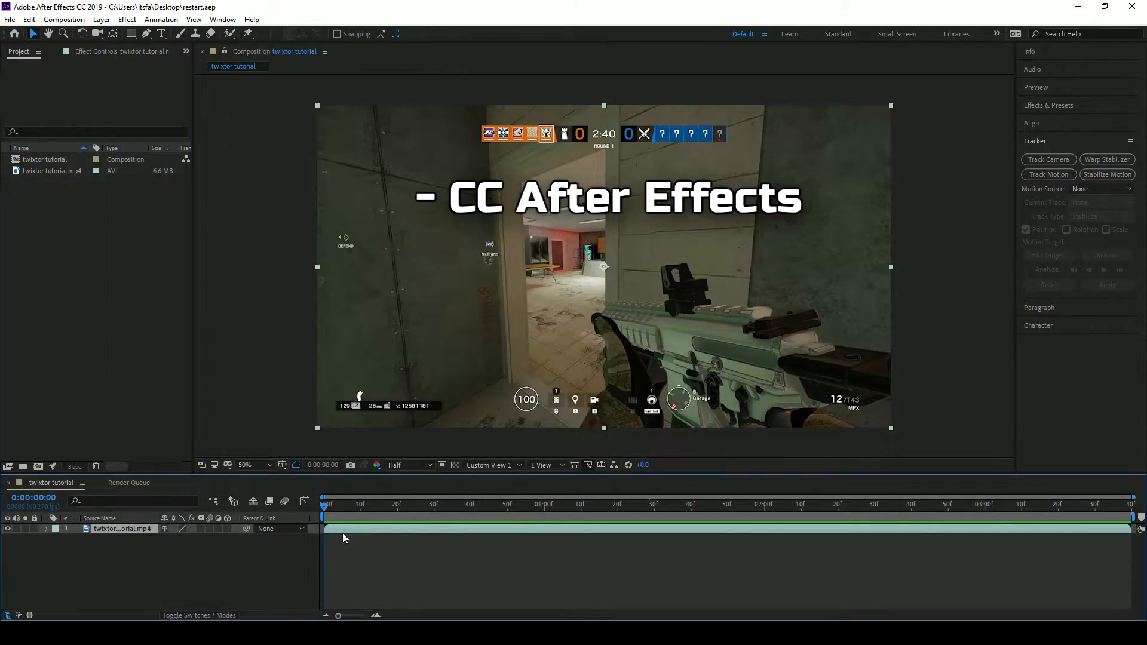
pyautogui.click(127, 20)
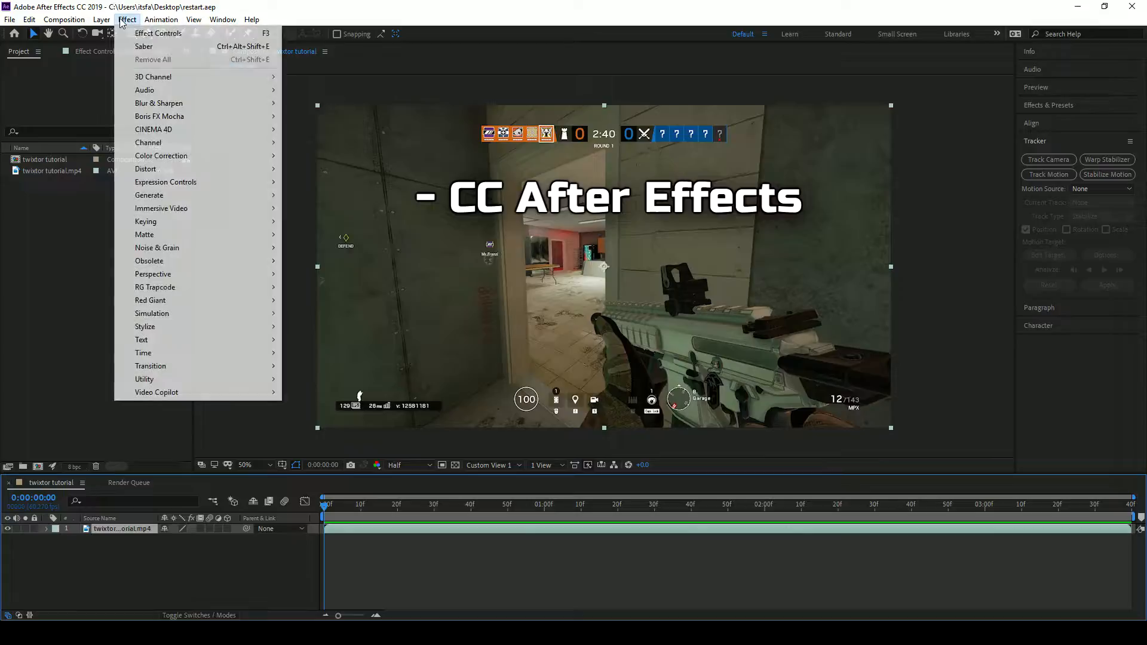
pyautogui.moveTo(251, 391)
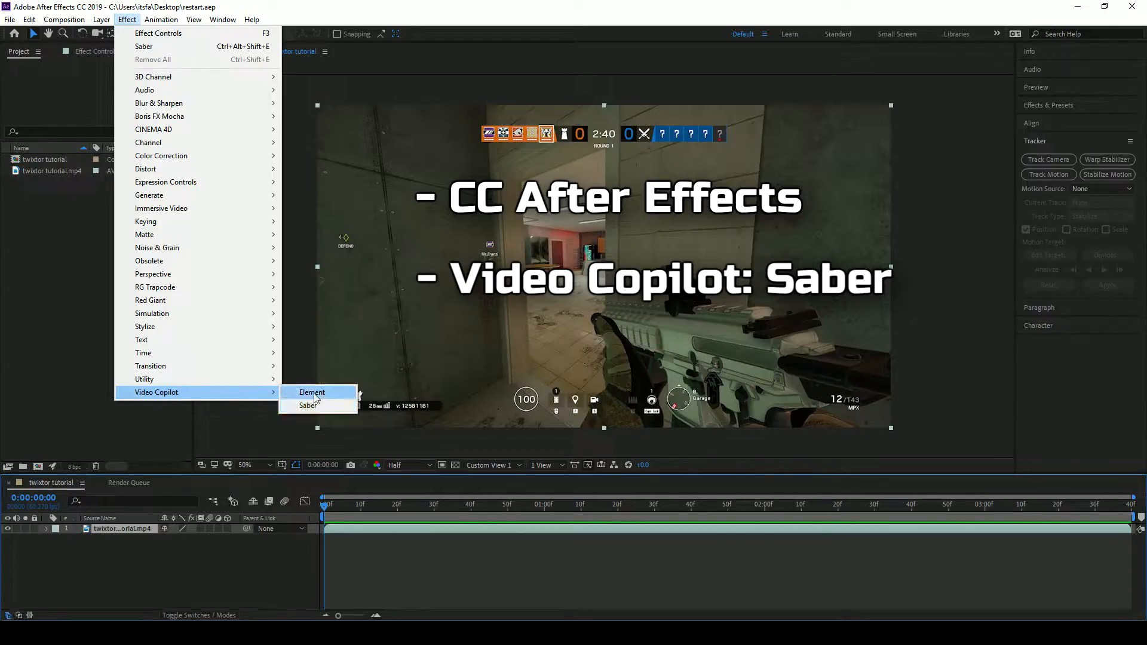
pyautogui.moveTo(64, 19)
pyautogui.click(314, 411)
# Play the gameplay clip from its beginning to preview the footage.
pyautogui.press('space')
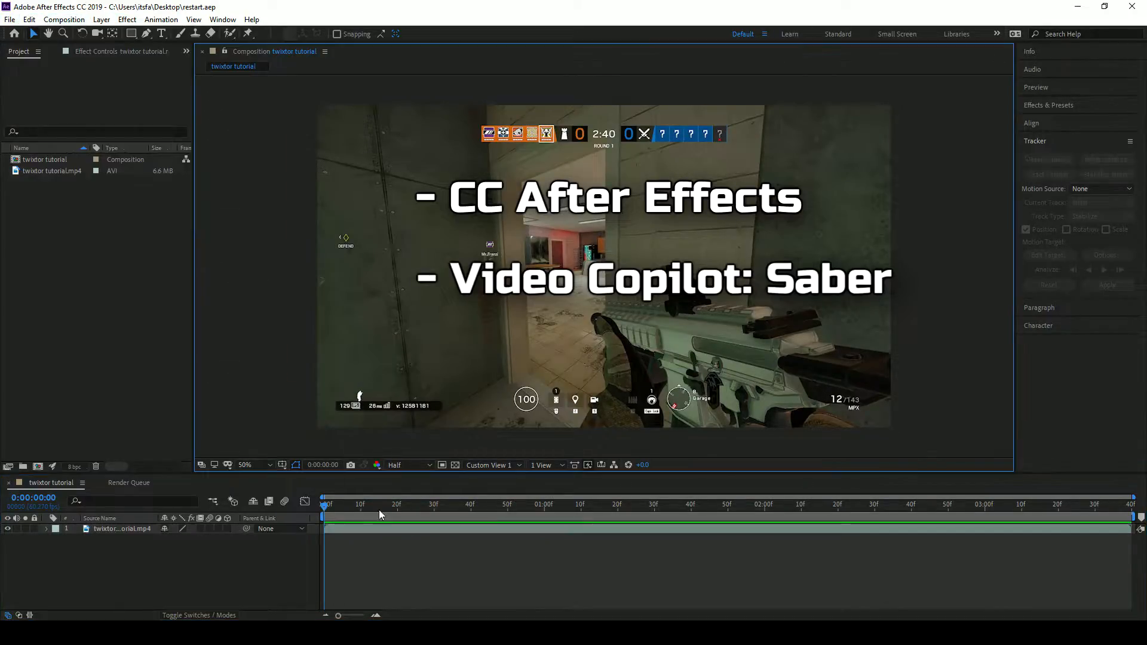
pyautogui.moveTo(330, 509)
pyautogui.mouseDown()
pyautogui.moveTo(641, 513)
pyautogui.moveTo(329, 511)
pyautogui.mouseUp()
pyautogui.click(359, 529)
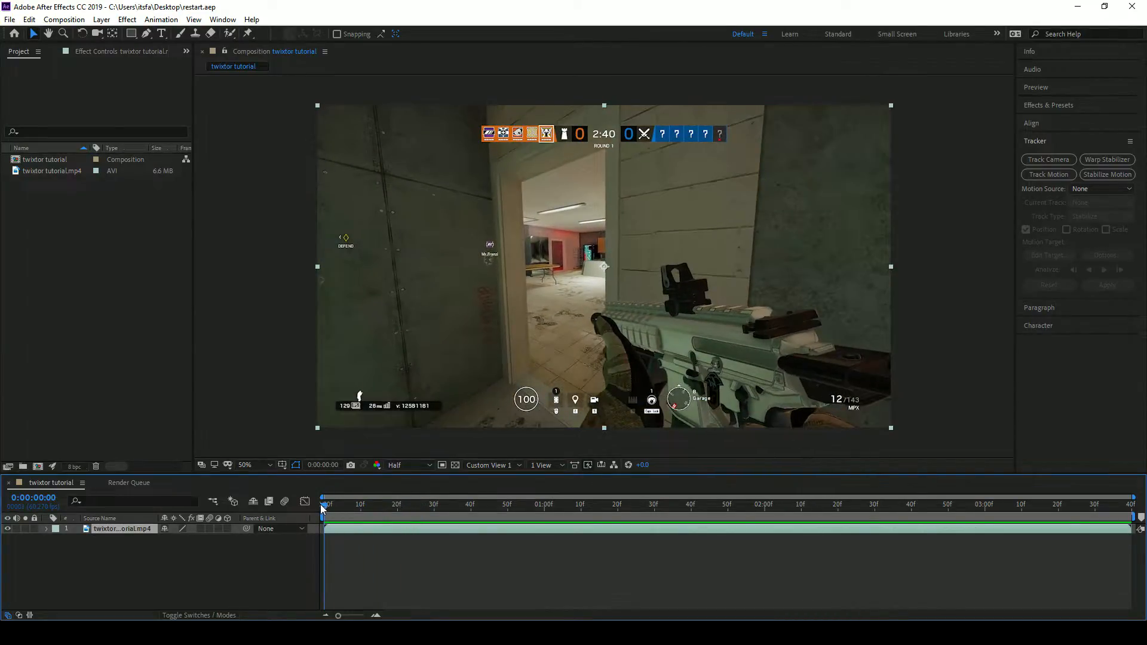
pyautogui.press('space')
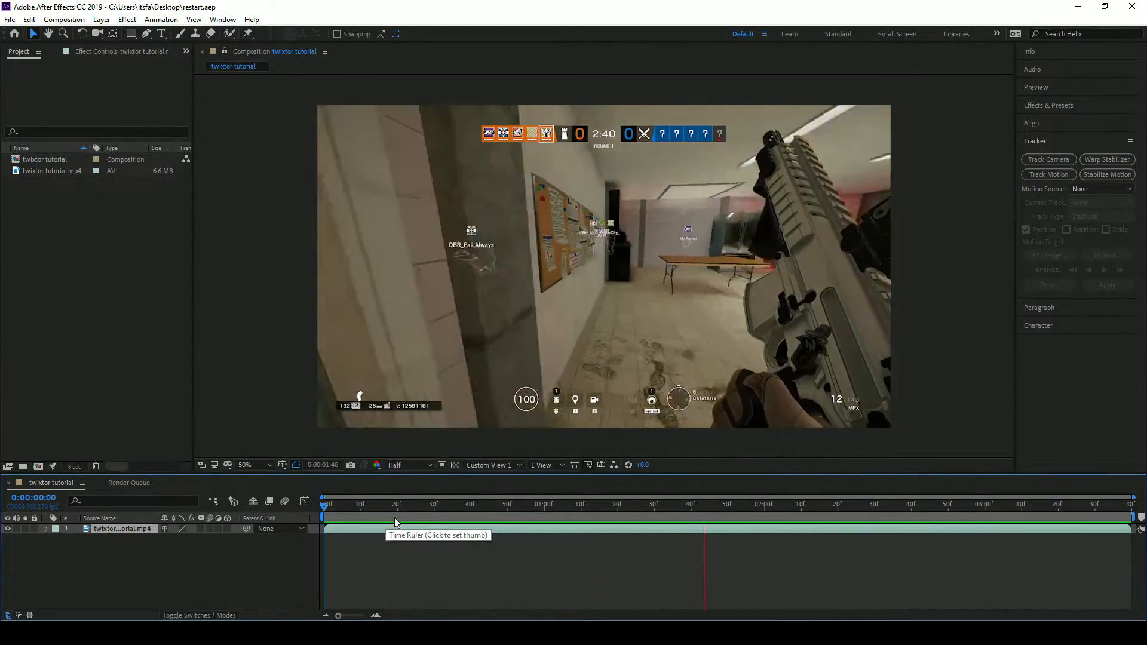
# Split the gameplay clip at 0:00:00:54 and save the project.
pyautogui.moveTo(335, 505); pyautogui.dragTo(470, 508)
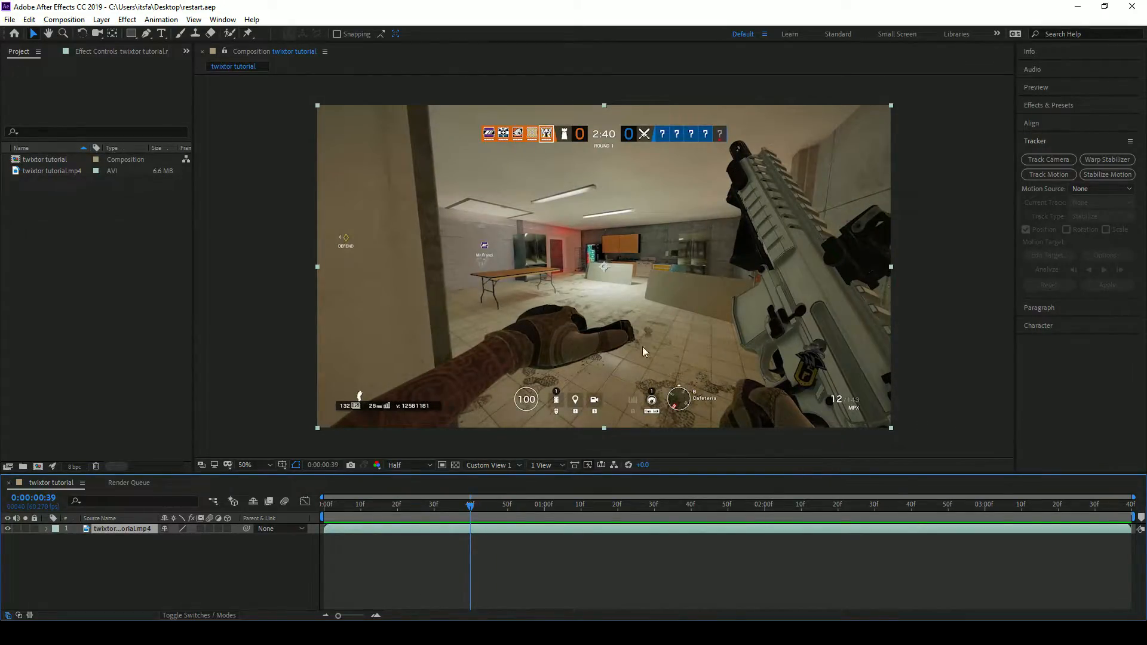
pyautogui.moveTo(473, 513); pyautogui.dragTo(518, 504)
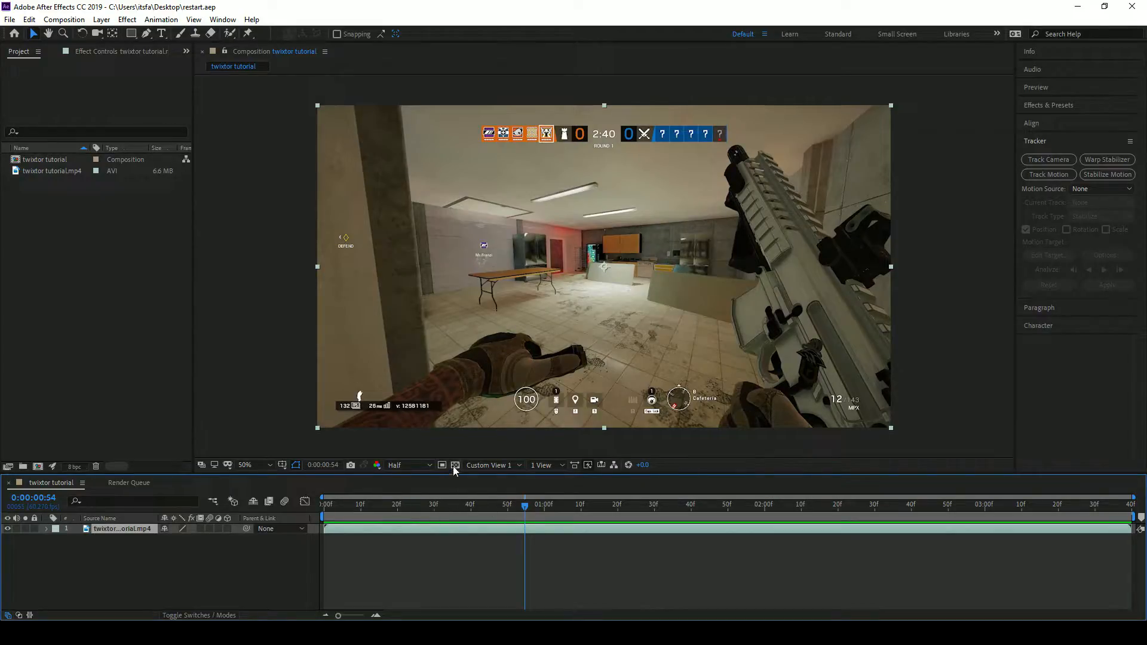
pyautogui.hotkey('ctrl', 'shift', 'd')
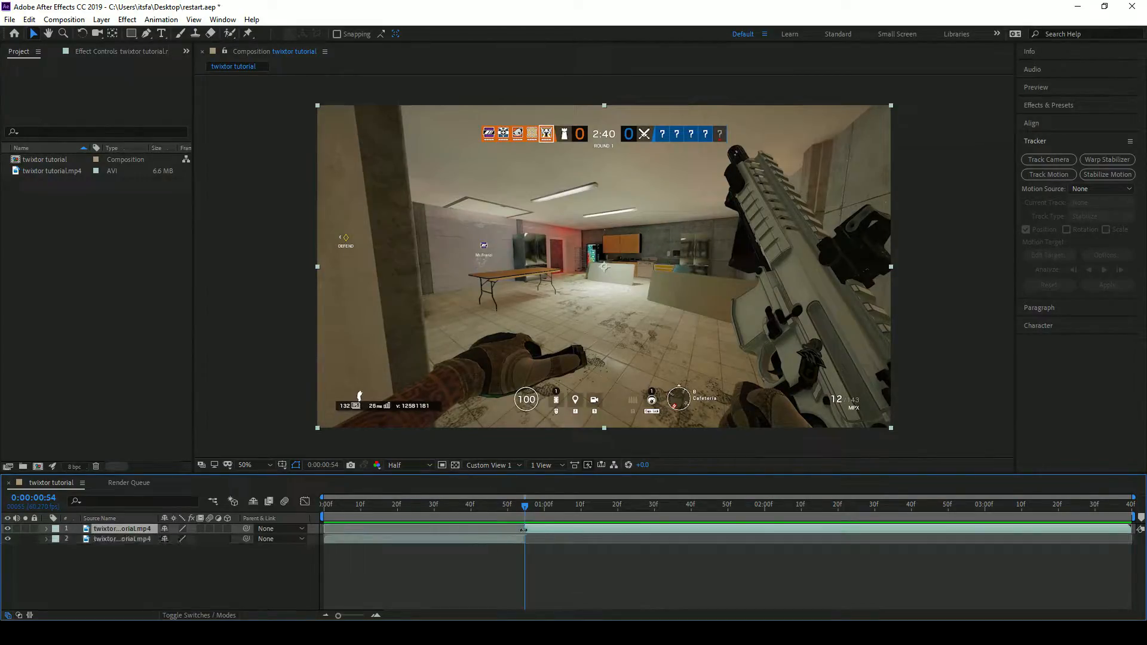
pyautogui.hotkey('ctrl', 'a')
pyautogui.hotkey('ctrl', 's')
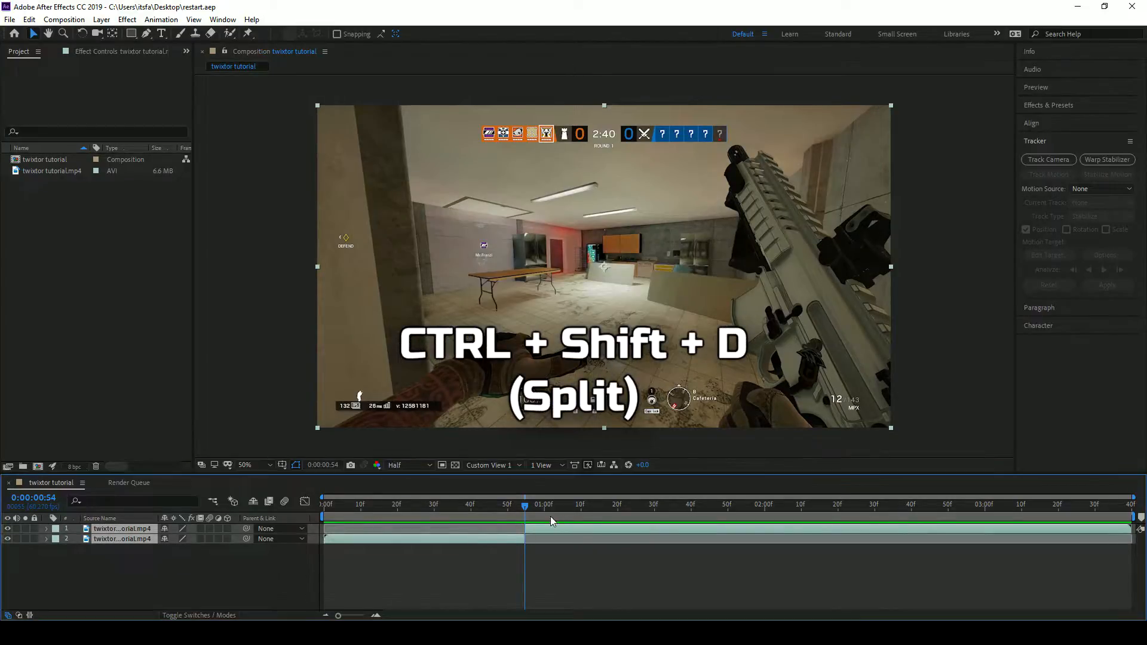
pyautogui.hotkey('ctrl', 'shift', 'a')
# Split the later part of the clip again at 0:00:02:01 to isolate a middle segment.
pyautogui.click(539, 528)
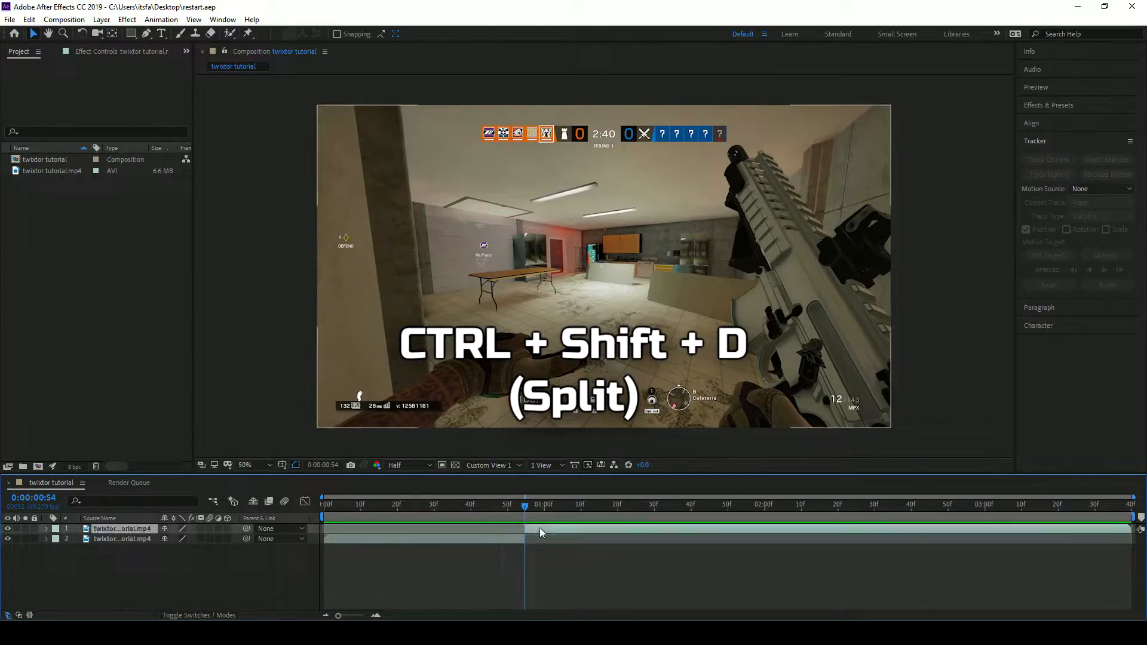
pyautogui.press('space')
pyautogui.moveTo(716, 508); pyautogui.dragTo(770, 496)
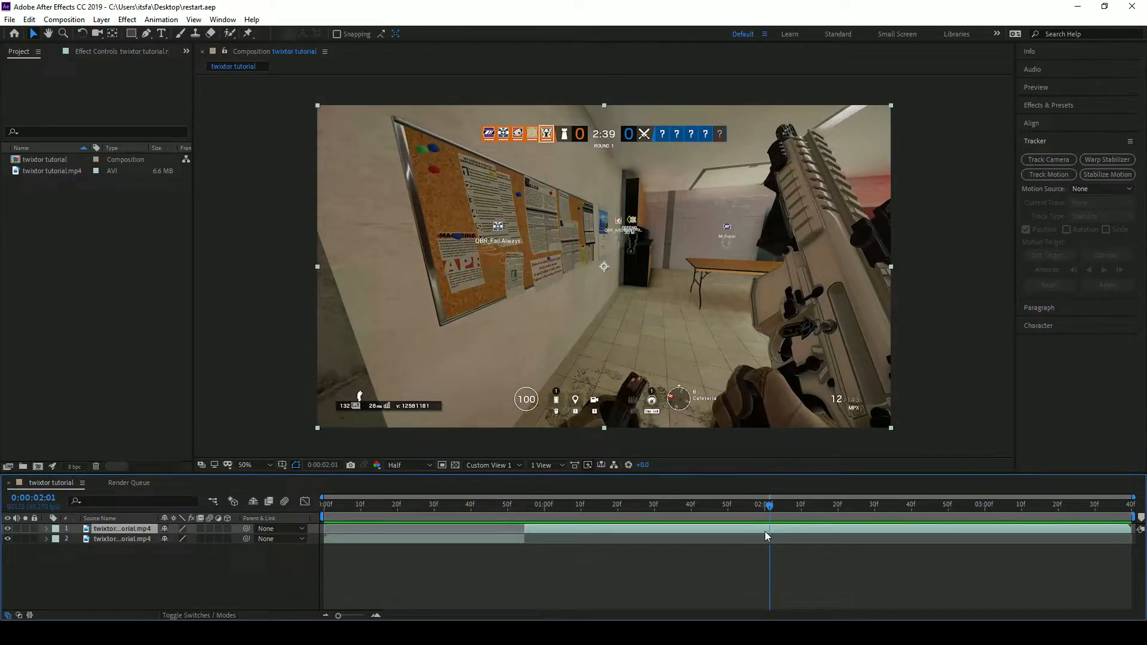
pyautogui.hotkey('ctrl', 'shift', 'd')
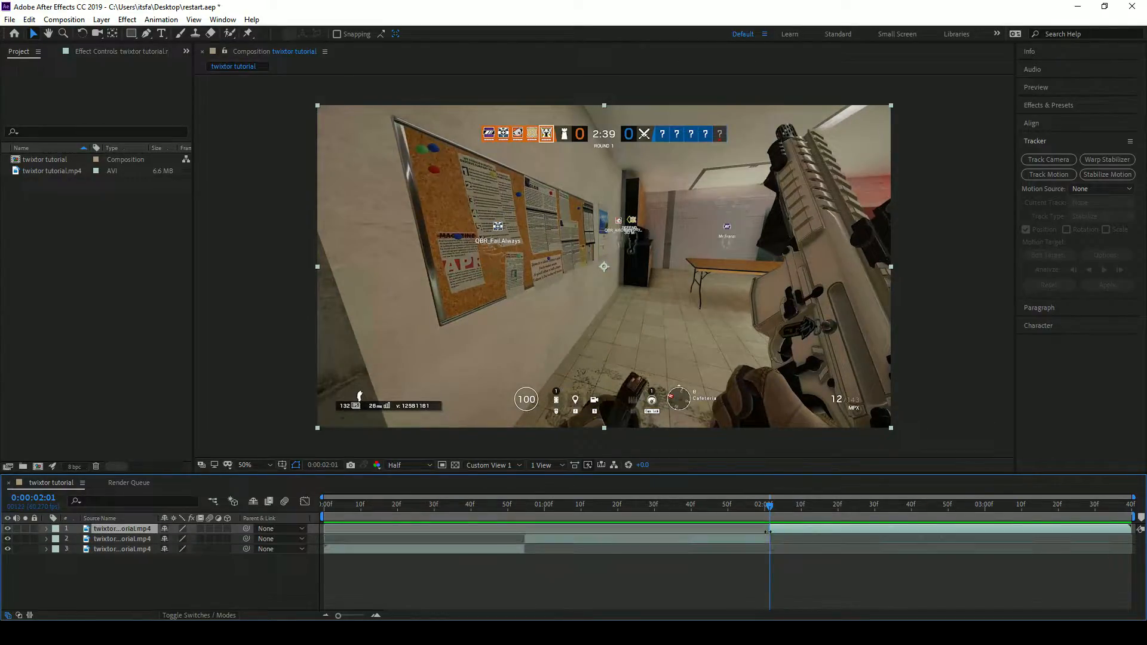
# Rename the middle clip segment as Saber.
pyautogui.click(693, 541)
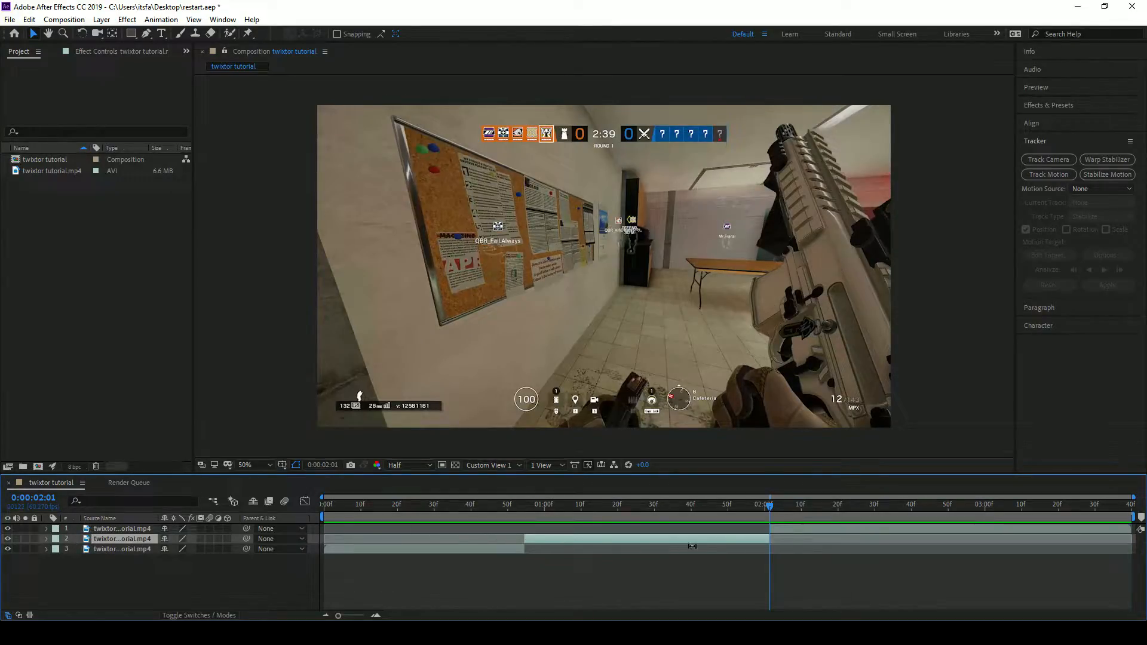
pyautogui.rightClick(121, 537)
pyautogui.click(154, 534)
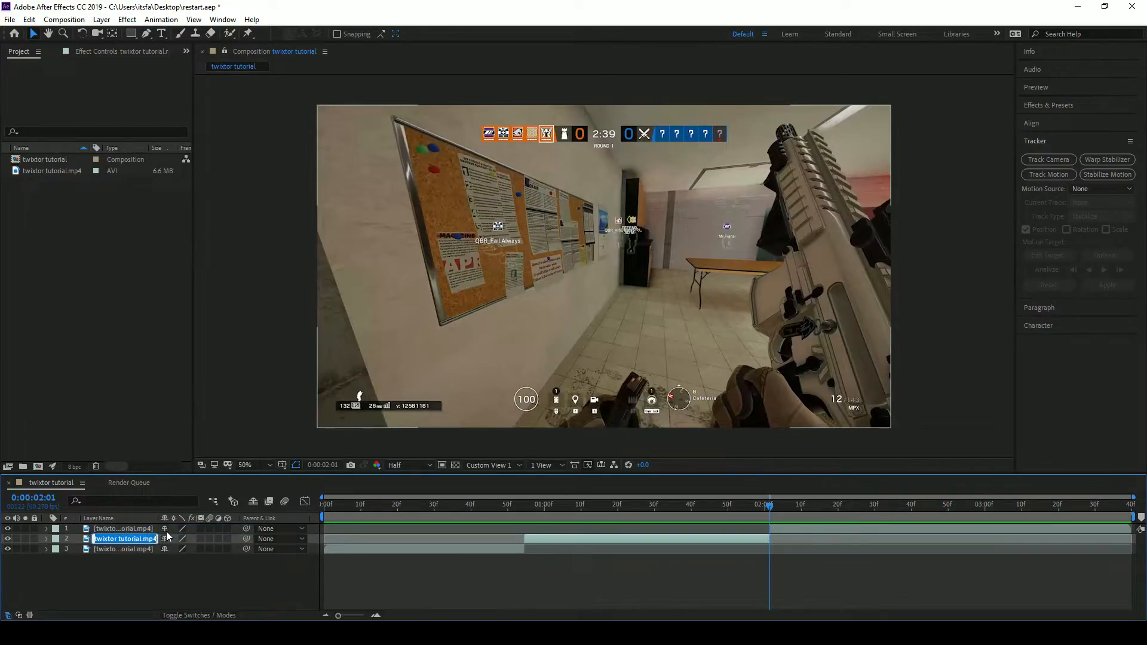
pyautogui.write('Saber')
pyautogui.press('Return')
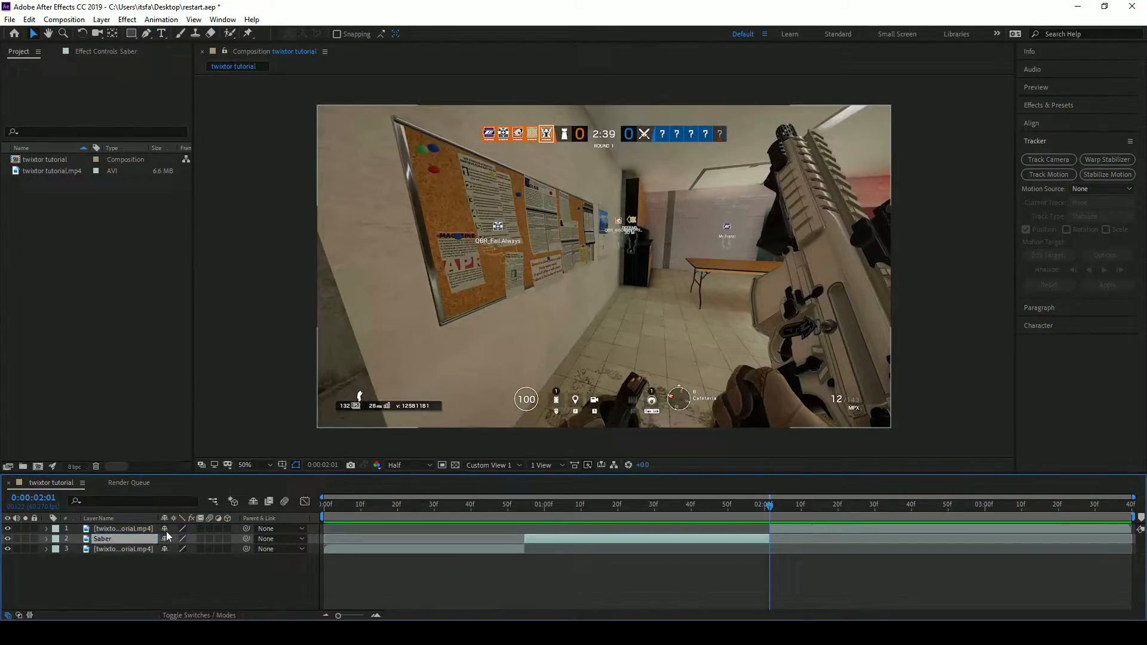
# Move the playhead to 0:00:01:36 and activate the Pen tool with the Saber layer selected.
pyautogui.click(678, 505)
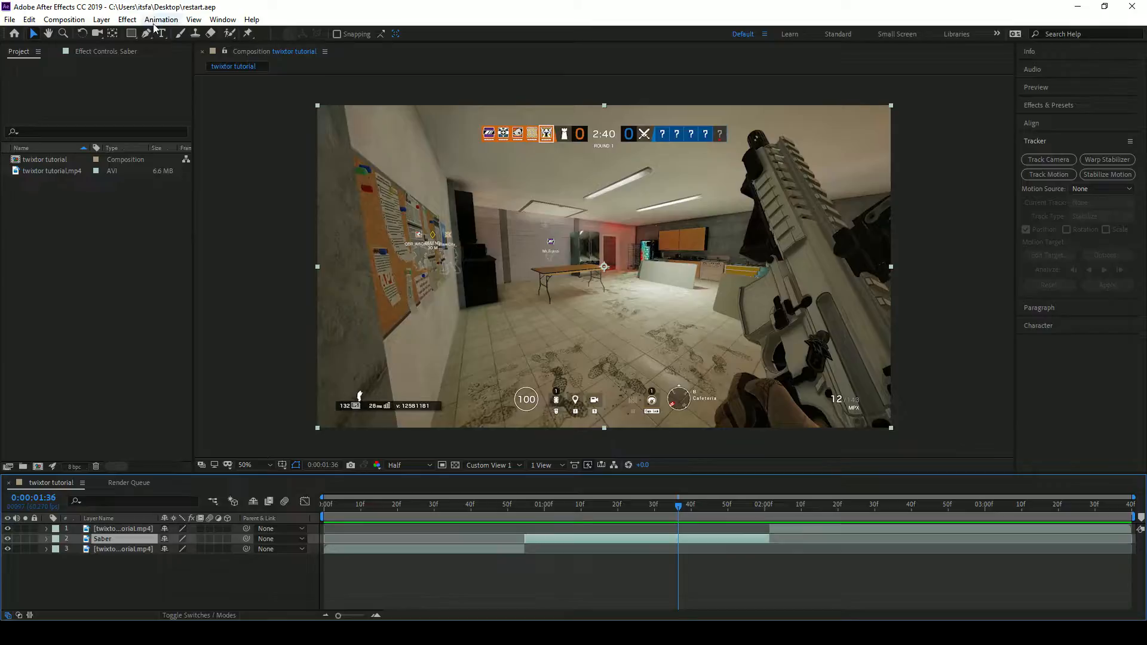
pyautogui.click(178, 34)
pyautogui.press('g')
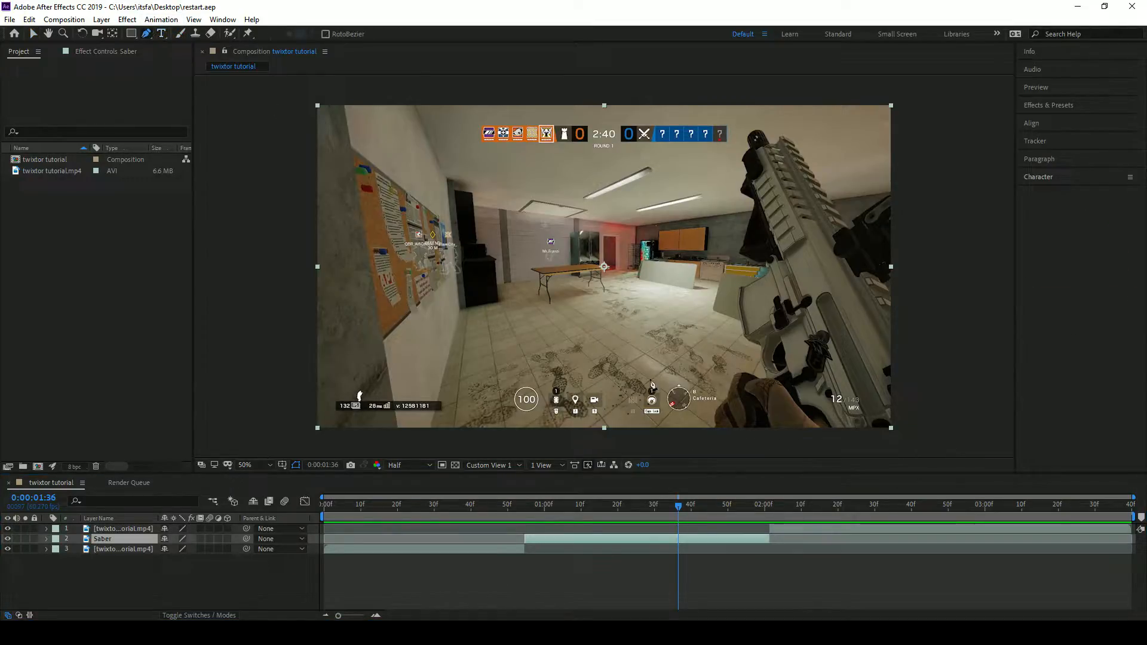
pyautogui.click(535, 354)
pyautogui.click(500, 308)
pyautogui.click(607, 335)
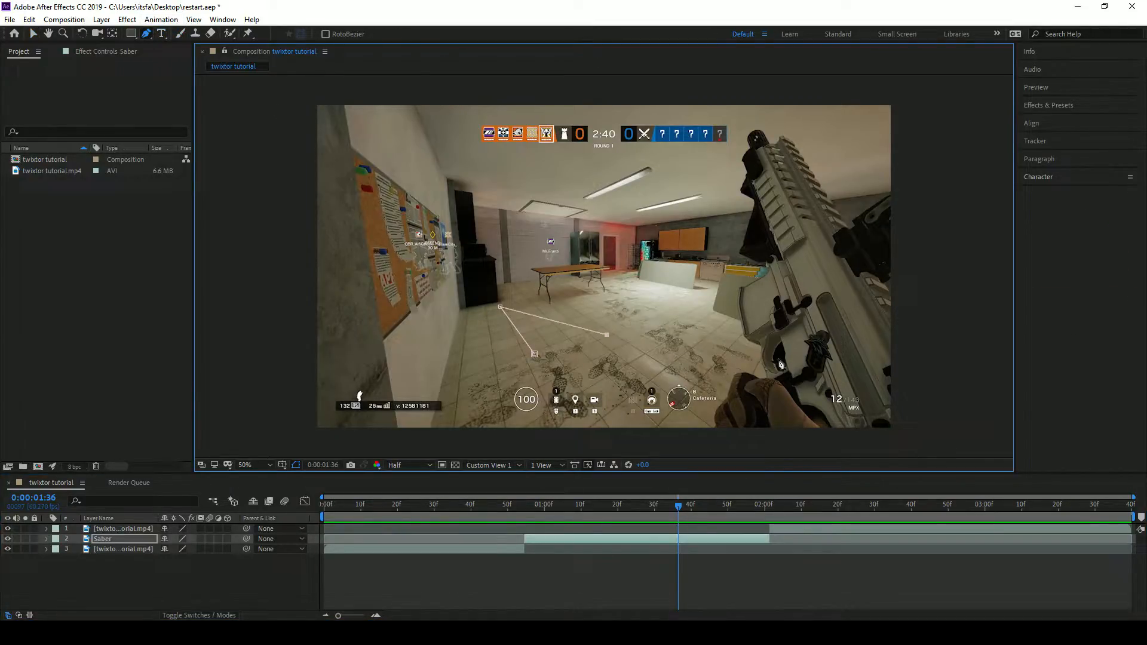
pyautogui.hotkey('ctrl', 'z')
pyautogui.hotkey('ctrl', 'z')
pyautogui.hotkey('ctrl', 'z')
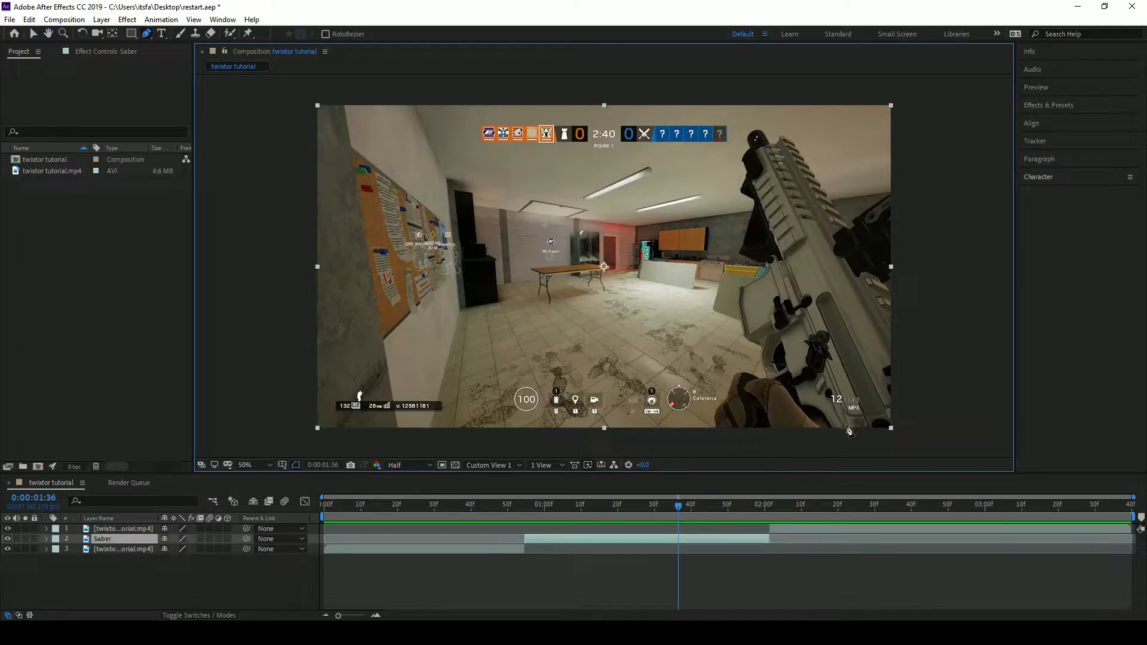
pyautogui.click(834, 424)
pyautogui.click(825, 412)
pyautogui.moveTo(809, 405); pyautogui.dragTo(761, 336)
pyautogui.moveTo(757, 328); pyautogui.dragTo(742, 283)
pyautogui.moveTo(758, 277); pyautogui.dragTo(770, 264)
pyautogui.moveTo(771, 256); pyautogui.dragTo(749, 202)
pyautogui.moveTo(749, 194); pyautogui.dragTo(740, 157)
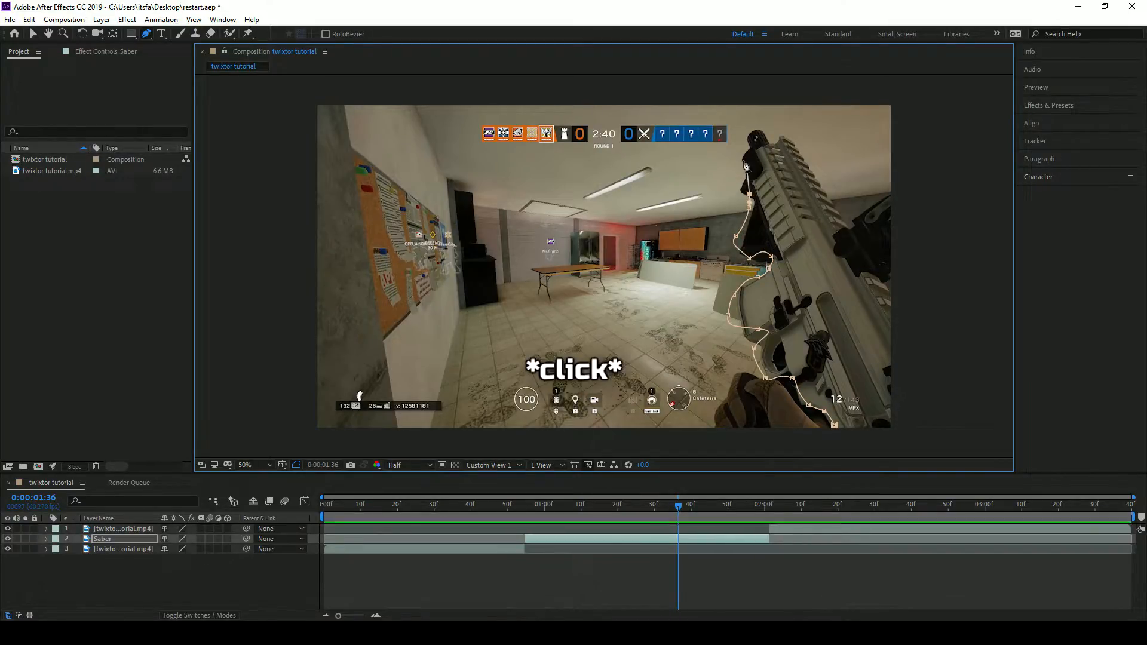
pyautogui.hotkey('ctrl', 'z')
pyautogui.hotkey('ctrl', 'z')
pyautogui.hotkey('ctrl', 'z')
pyautogui.hotkey('ctrl', 'z')
pyautogui.hotkey('ctrl', 'z')
pyautogui.hotkey('ctrl', 'z')
pyautogui.hotkey('ctrl', 'z')
pyautogui.hotkey('ctrl', 'z')
pyautogui.hotkey('ctrl', 'z')
pyautogui.hotkey('ctrl', 'z')
pyautogui.hotkey('ctrl', 'z')
pyautogui.hotkey('ctrl', 'z')
pyautogui.hotkey('ctrl', 'z')
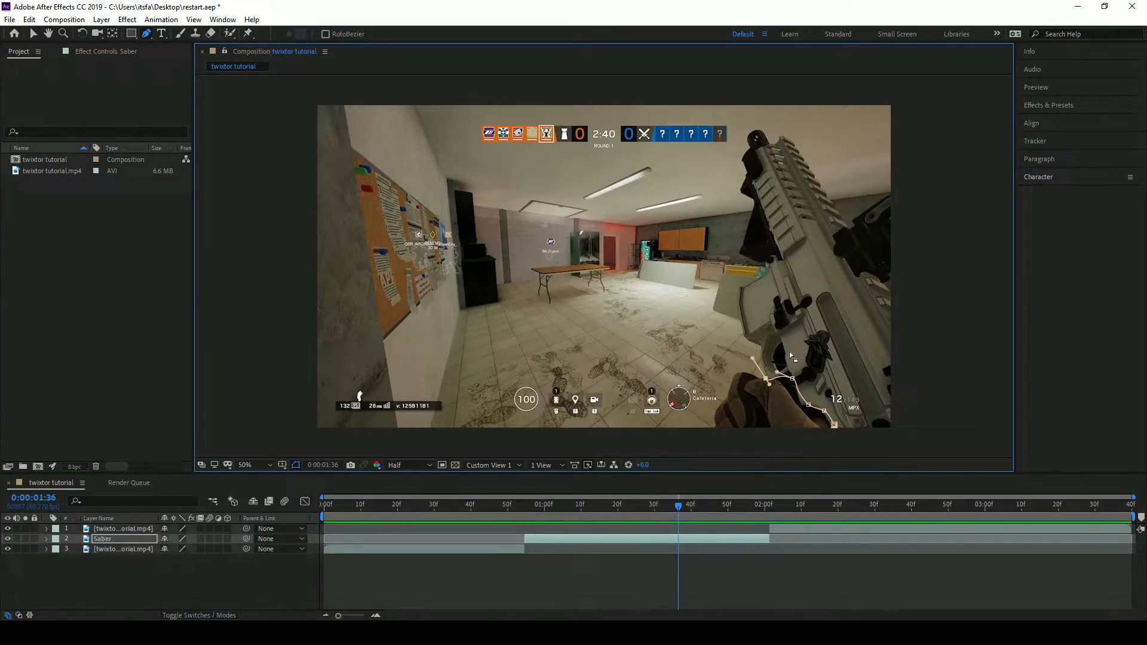
pyautogui.hotkey('ctrl', 'z')
pyautogui.hotkey('ctrl', 'z')
pyautogui.hotkey('ctrl', 'z')
pyautogui.hotkey('ctrl', 'z')
pyautogui.hotkey('ctrl', 'z')
# Start a mask path on the Saber layer at the frame's lower edge beside the arm, curving it along the gun's edge.
pyautogui.scroll(6, 847, 421)
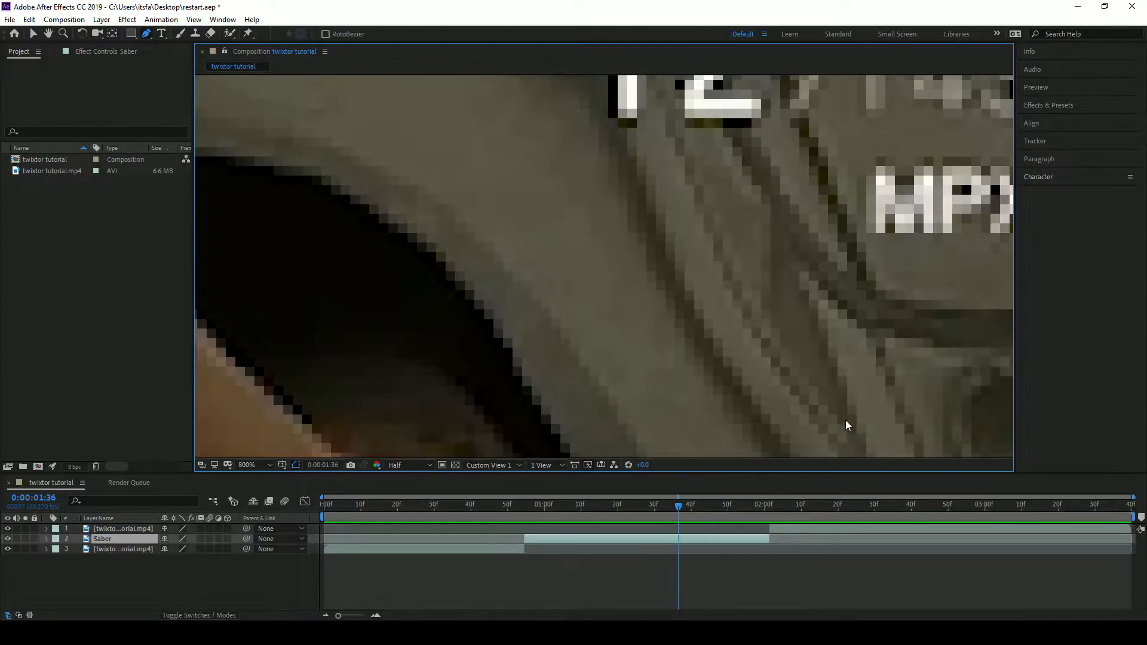
pyautogui.scroll(-6, 827, 399)
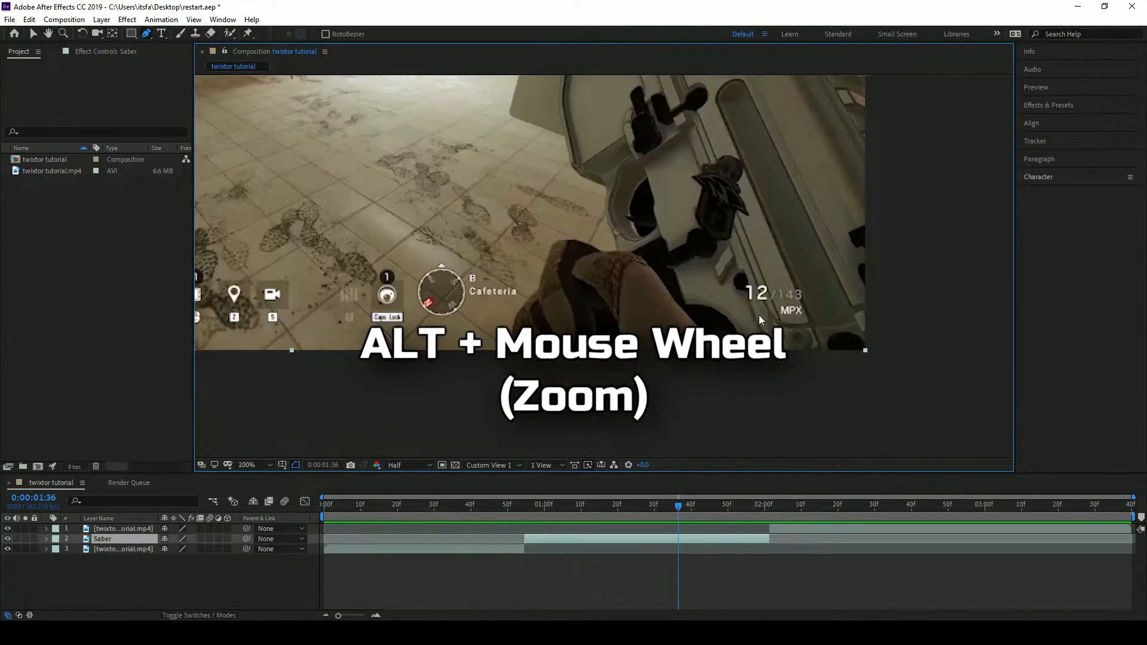
pyautogui.scroll(-2, 759, 314)
pyautogui.scroll(6, 758, 318)
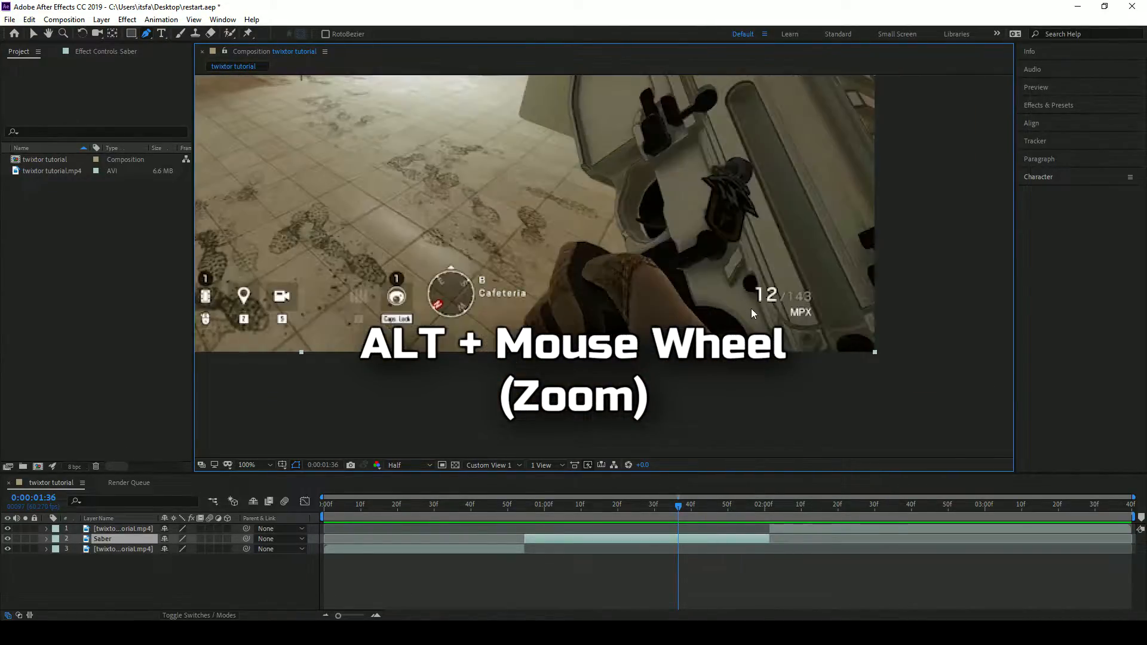
pyautogui.moveTo(749, 347); pyautogui.dragTo(757, 372)
pyautogui.scroll(-2, 758, 371)
pyautogui.moveTo(490, 160); pyautogui.dragTo(596, 272)
pyautogui.scroll(1, 597, 273)
pyautogui.moveTo(785, 405); pyautogui.dragTo(586, 215)
pyautogui.scroll(1, 690, 356)
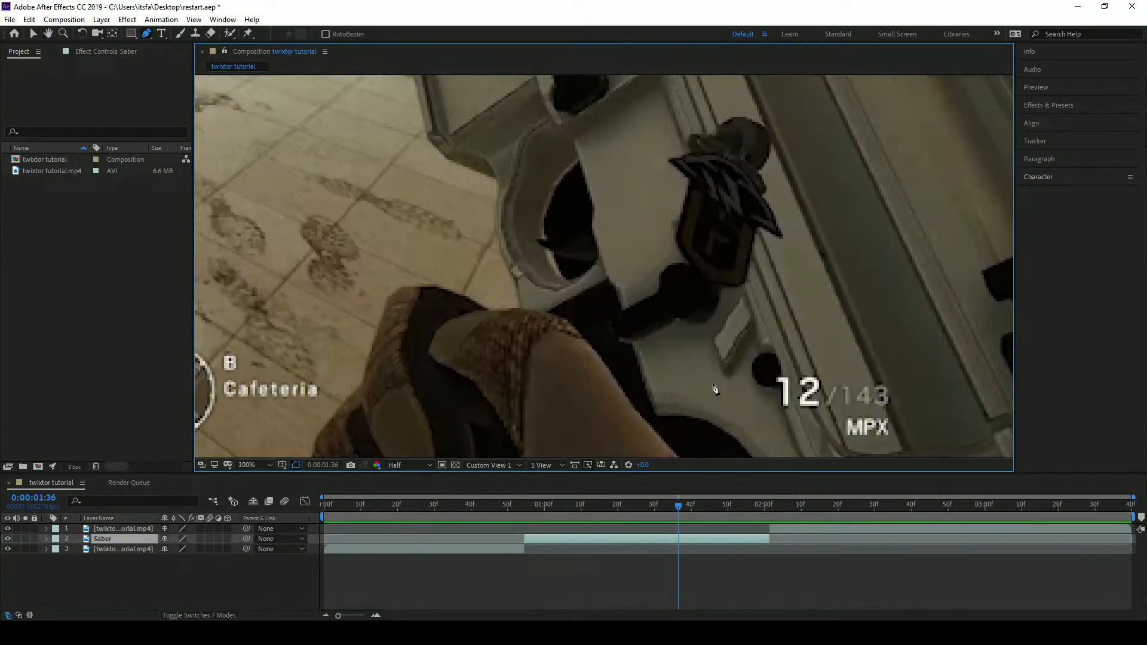
pyautogui.scroll(-3, 713, 388)
pyautogui.scroll(3, 604, 266)
pyautogui.moveTo(719, 393); pyautogui.dragTo(650, 259)
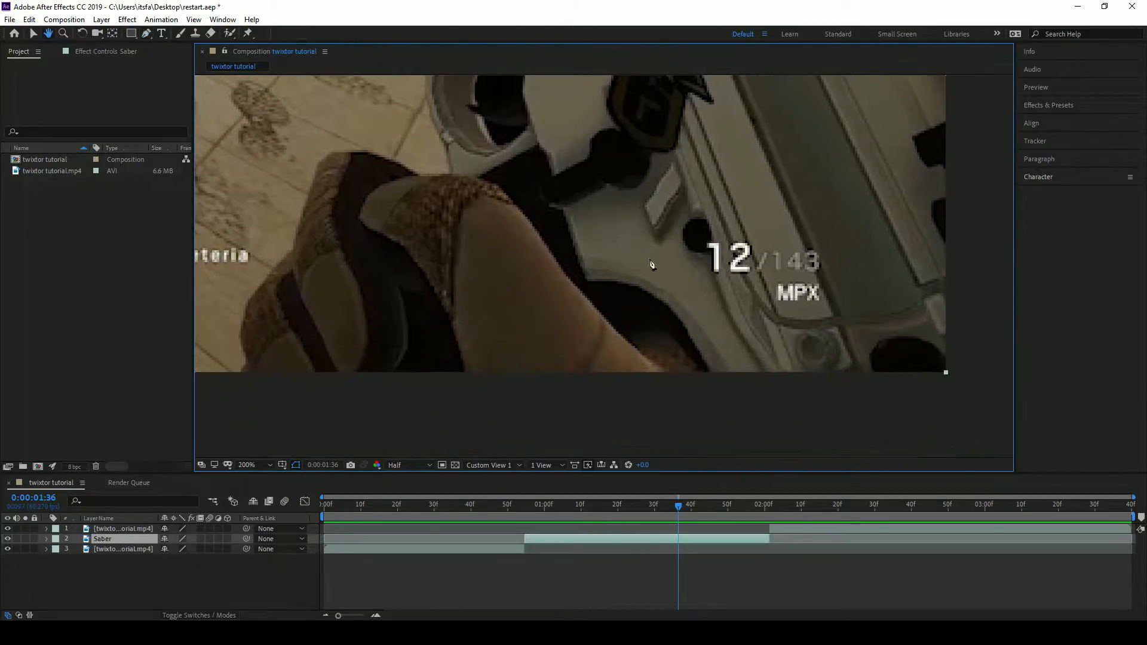
pyautogui.click(709, 372)
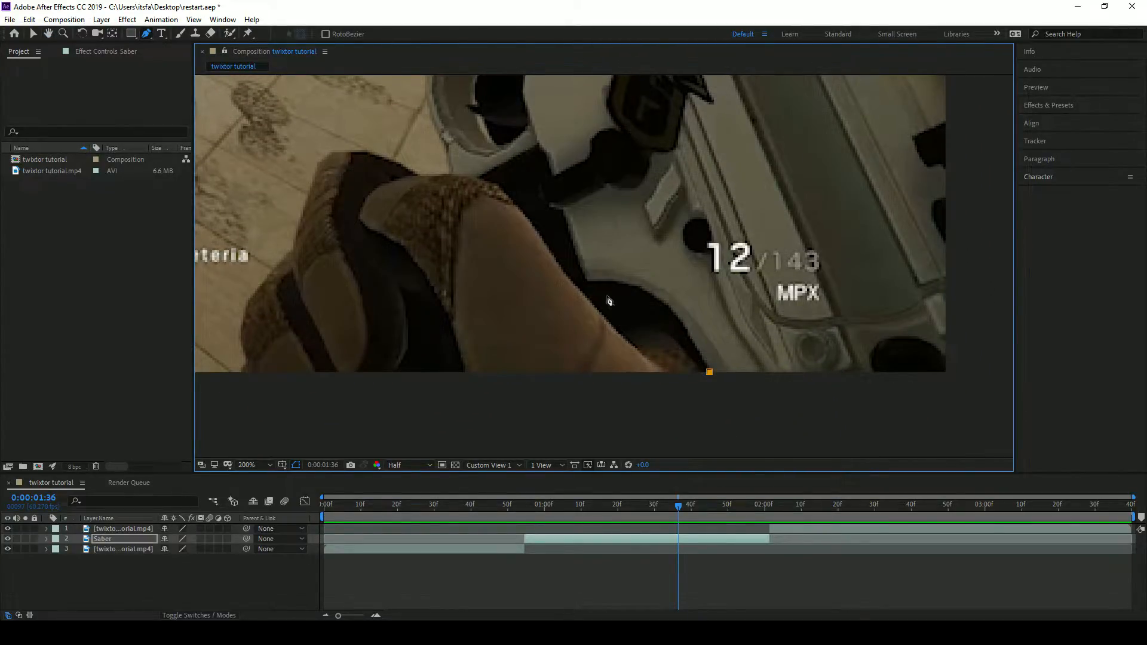
pyautogui.moveTo(641, 288); pyautogui.dragTo(605, 277)
pyautogui.click(642, 289)
pyautogui.click(642, 289)
pyautogui.hotkey('ctrl', 'z')
pyautogui.click(589, 282)
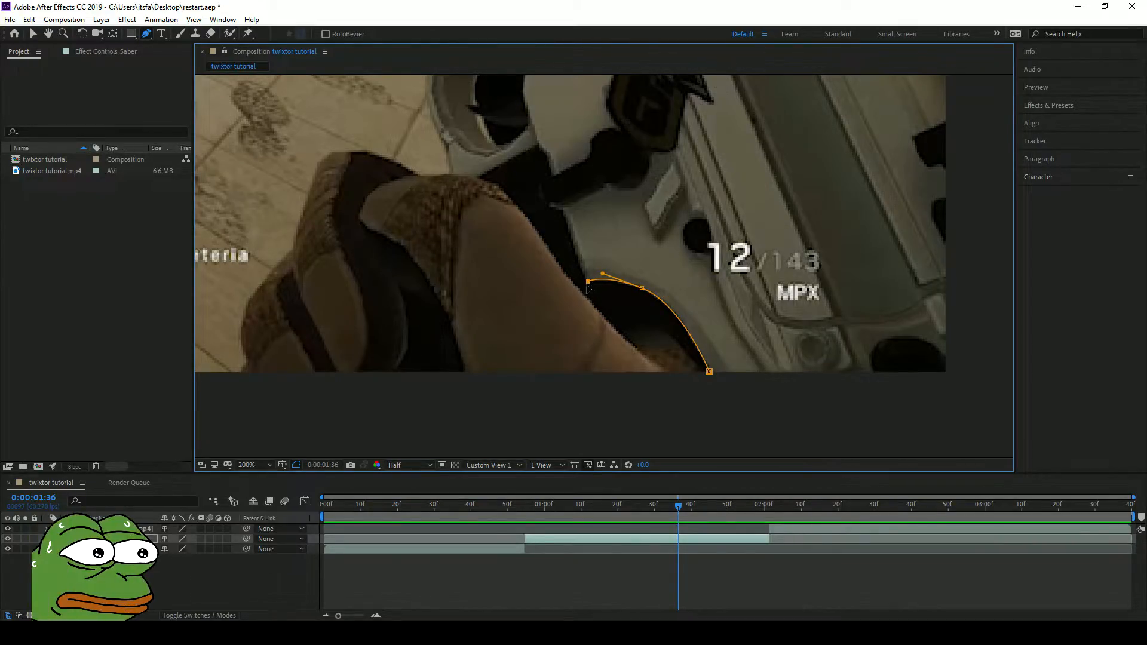
pyautogui.moveTo(604, 275); pyautogui.dragTo(610, 277)
pyautogui.hotkey('ctrl', 'z')
pyautogui.hotkey('ctrl', 'z')
pyautogui.click(589, 282)
pyautogui.moveTo(589, 283); pyautogui.dragTo(564, 271)
pyautogui.click(564, 214)
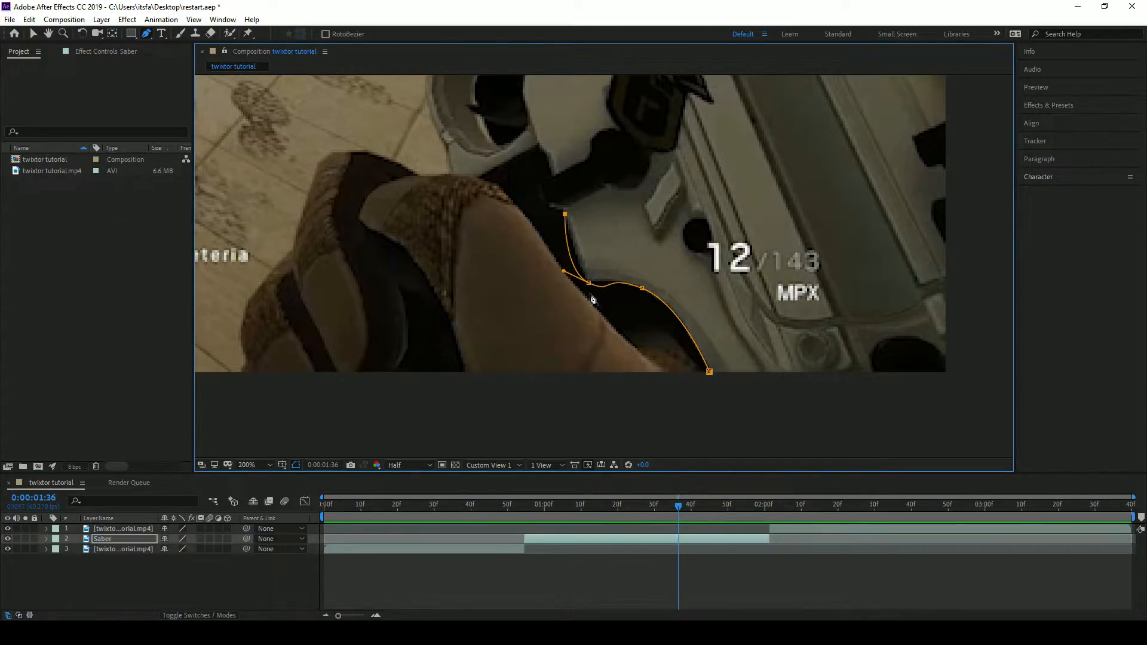
pyautogui.hotkey('ctrl', 'z')
pyautogui.hotkey('ctrl', 'z')
pyautogui.hotkey('ctrl', 'z')
pyautogui.hotkey('ctrl', 'z')
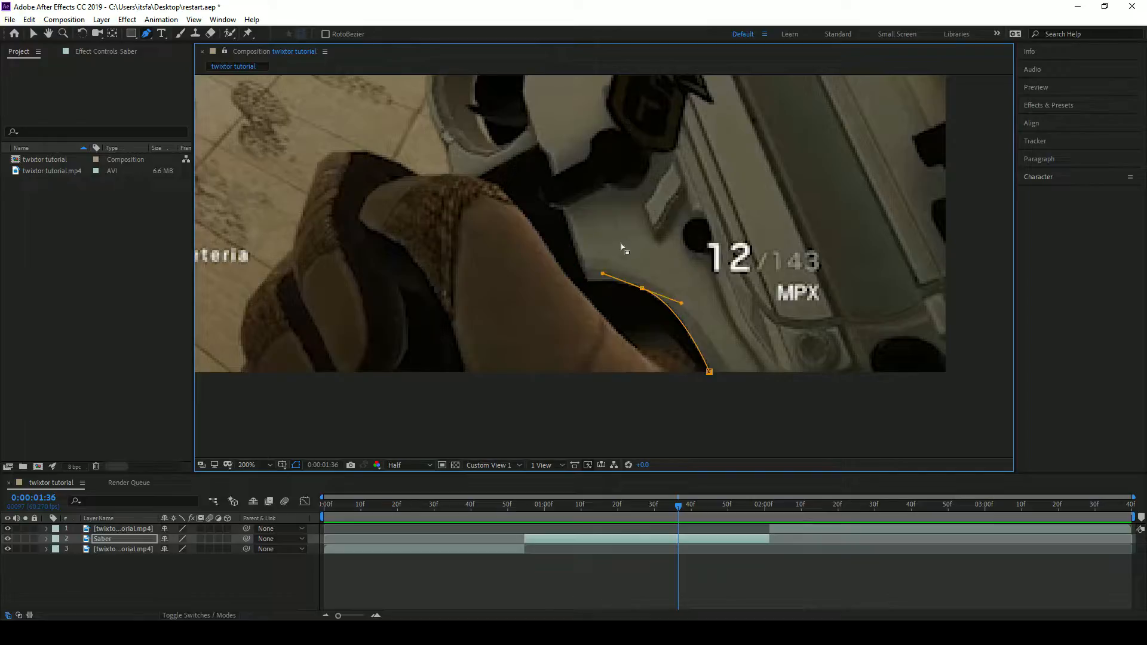
# Extend the Saber mask path along the gun's edge above the arm, curving it around the end of the small black lever.
pyautogui.moveTo(639, 287); pyautogui.dragTo(592, 284)
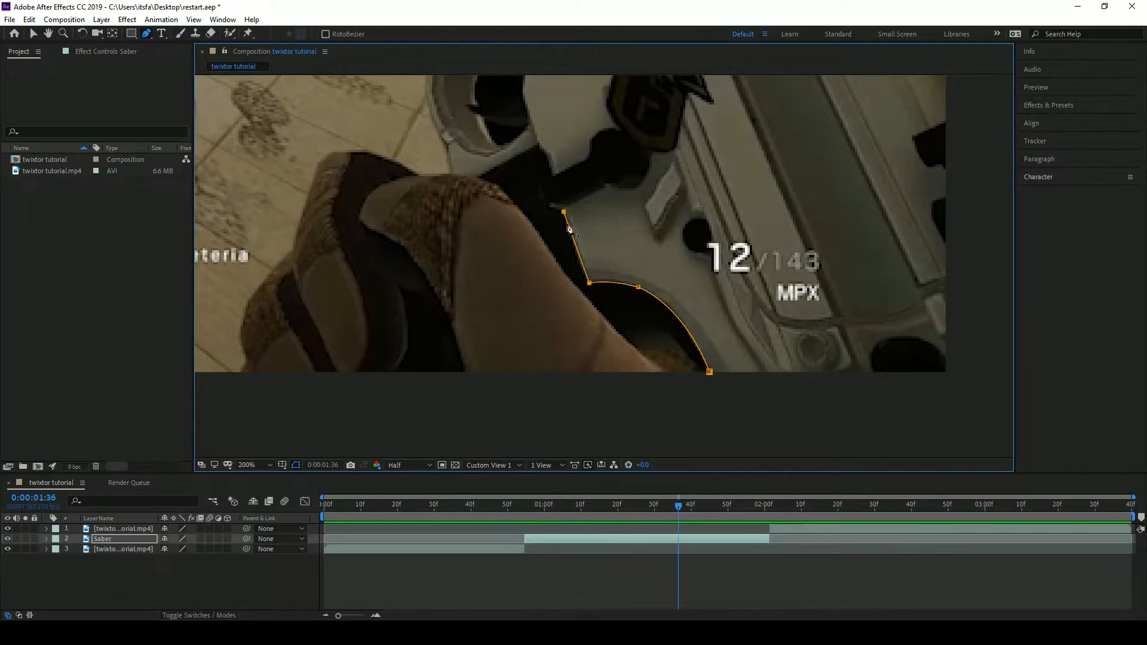
pyautogui.scroll(-6, 582, 227)
pyautogui.scroll(5, 593, 206)
pyautogui.scroll(-4, 578, 289)
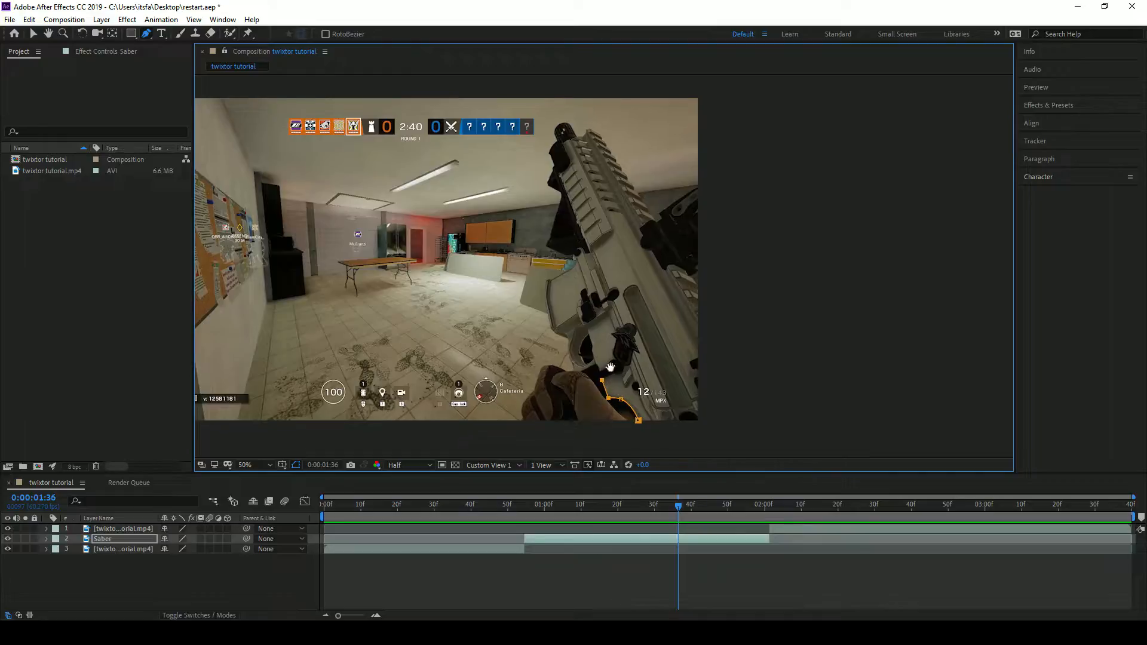
pyautogui.scroll(2, 618, 338)
pyautogui.scroll(2, 631, 301)
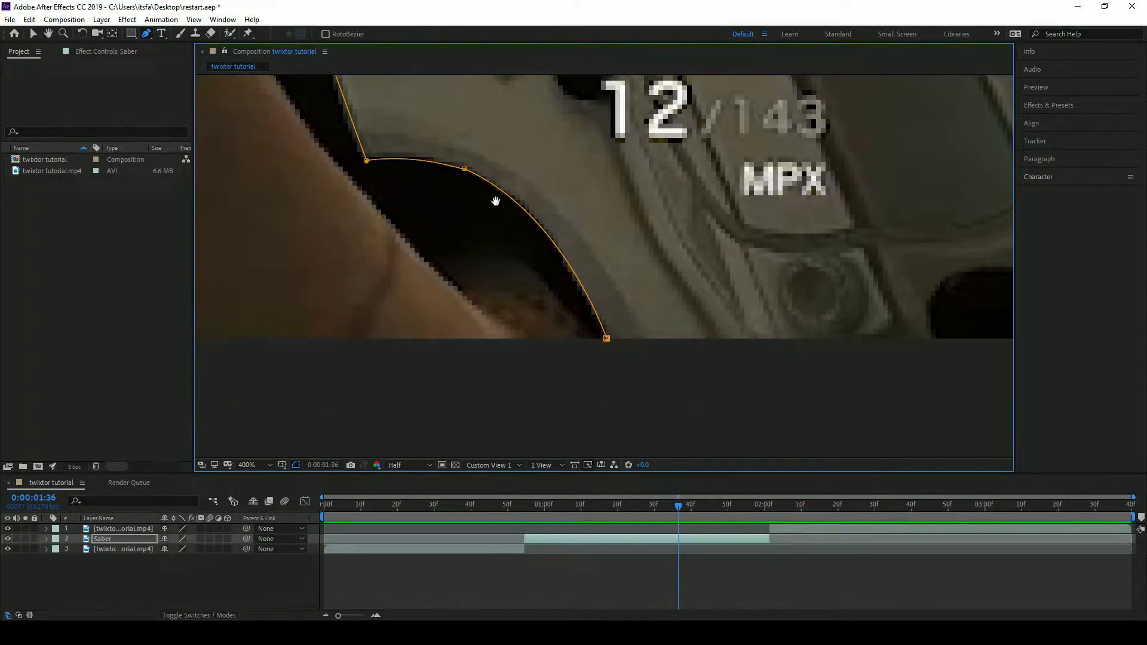
pyautogui.scroll(-1, 492, 190)
pyautogui.scroll(1, 492, 161)
pyautogui.scroll(-1, 554, 269)
pyautogui.scroll(-4, 570, 230)
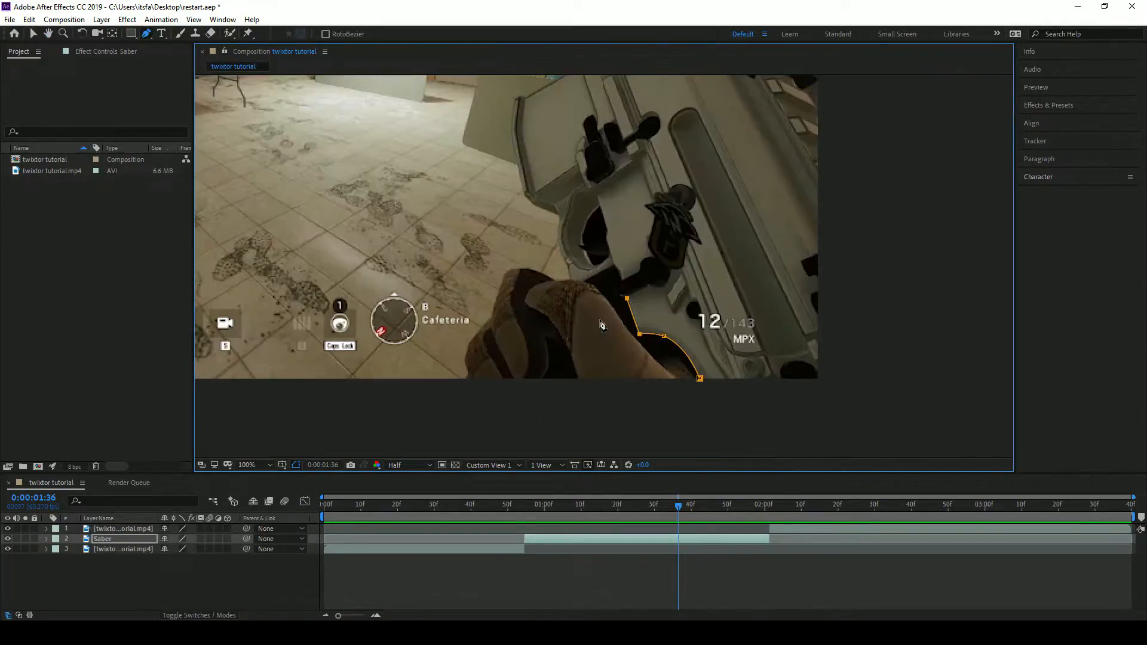
pyautogui.scroll(3, 601, 324)
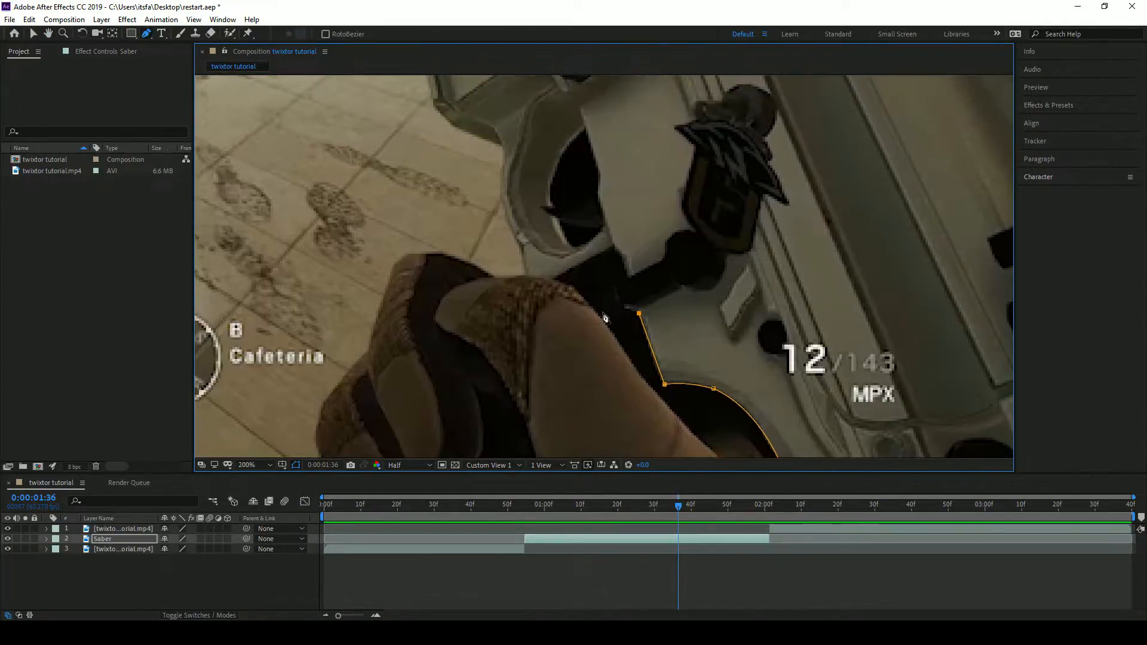
pyautogui.moveTo(655, 259)
pyautogui.mouseDown()
pyautogui.moveTo(677, 245)
pyautogui.moveTo(659, 257)
pyautogui.mouseUp()
pyautogui.click(674, 254)
pyautogui.moveTo(646, 188)
pyautogui.mouseDown()
pyautogui.moveTo(632, 180)
pyautogui.moveTo(646, 188)
pyautogui.mouseUp()
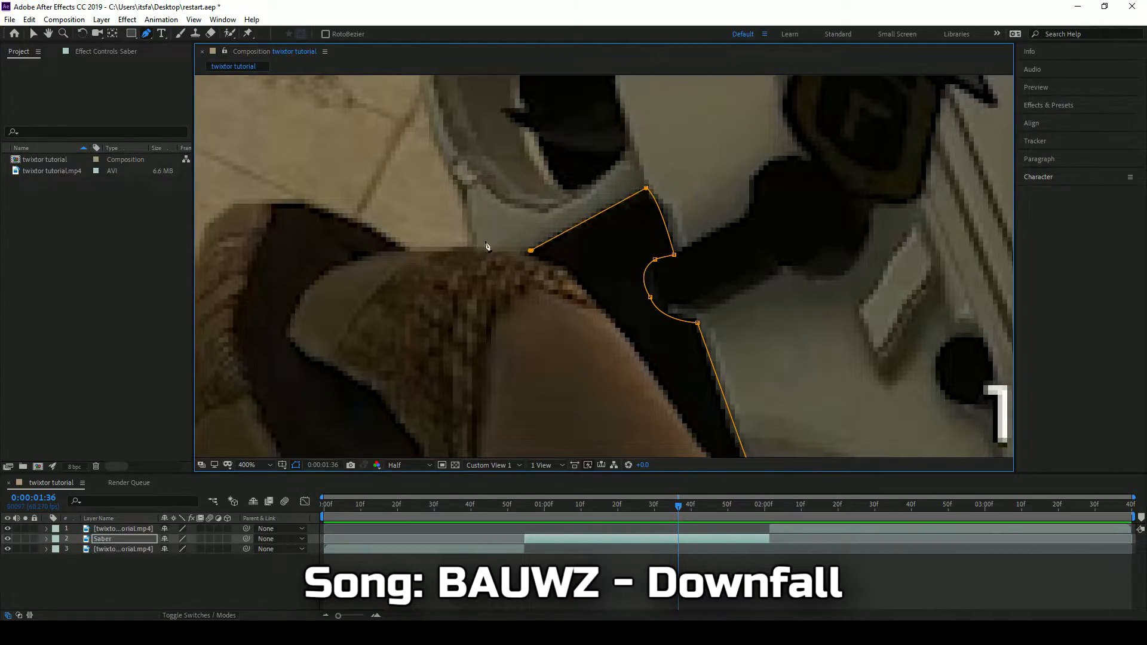
# Continue the mask path past the glove's top edge and up around the outer curve of the trigger guard.
pyautogui.scroll(-5, 639, 232)
pyautogui.scroll(3, 668, 336)
pyautogui.click(568, 236)
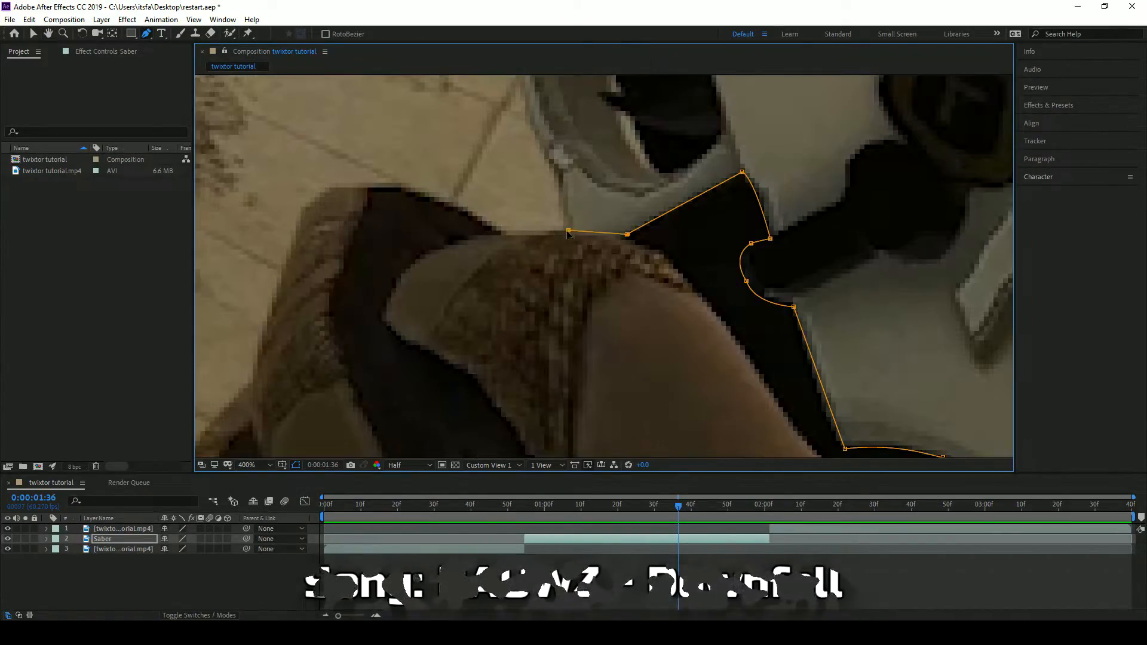
pyautogui.moveTo(555, 171); pyautogui.dragTo(553, 142)
pyautogui.scroll(-1, 555, 173)
pyautogui.click(584, 240)
pyautogui.moveTo(584, 240); pyautogui.dragTo(594, 202)
pyautogui.moveTo(593, 202); pyautogui.dragTo(584, 240)
pyautogui.moveTo(548, 199)
pyautogui.mouseDown()
pyautogui.moveTo(505, 194)
pyautogui.moveTo(548, 199)
pyautogui.moveTo(547, 214)
pyautogui.mouseUp()
pyautogui.click(513, 186)
pyautogui.click(533, 114)
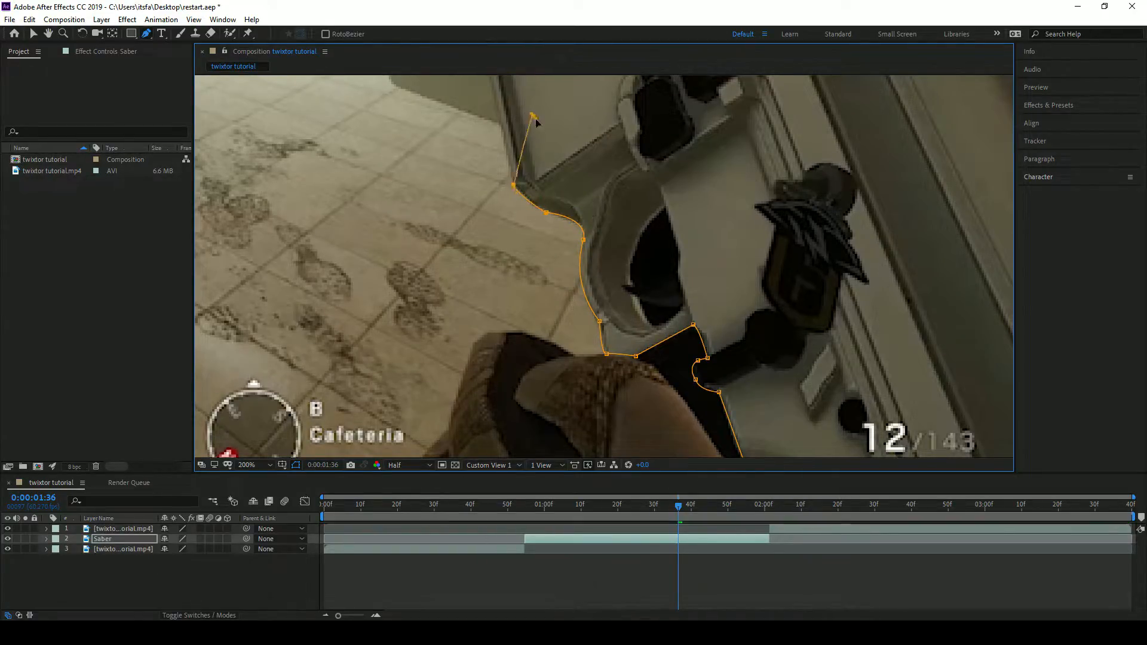
pyautogui.hotkey('ctrl', 'z')
# Continue the mask path up the outer edge of the gun's grey lower receiver to the base of the black foregrip.
pyautogui.moveTo(533, 115); pyautogui.dragTo(651, 310)
pyautogui.click(604, 258)
pyautogui.click(615, 187)
pyautogui.click(629, 185)
pyautogui.click(638, 187)
pyautogui.click(719, 142)
pyautogui.moveTo(740, 135); pyautogui.dragTo(631, 277)
pyautogui.moveTo(630, 278); pyautogui.dragTo(639, 299)
pyautogui.click(627, 296)
pyautogui.click(629, 272)
# Extend the mask path around the lower corner of the triangular black foregrip.
pyautogui.scroll(-2, 629, 270)
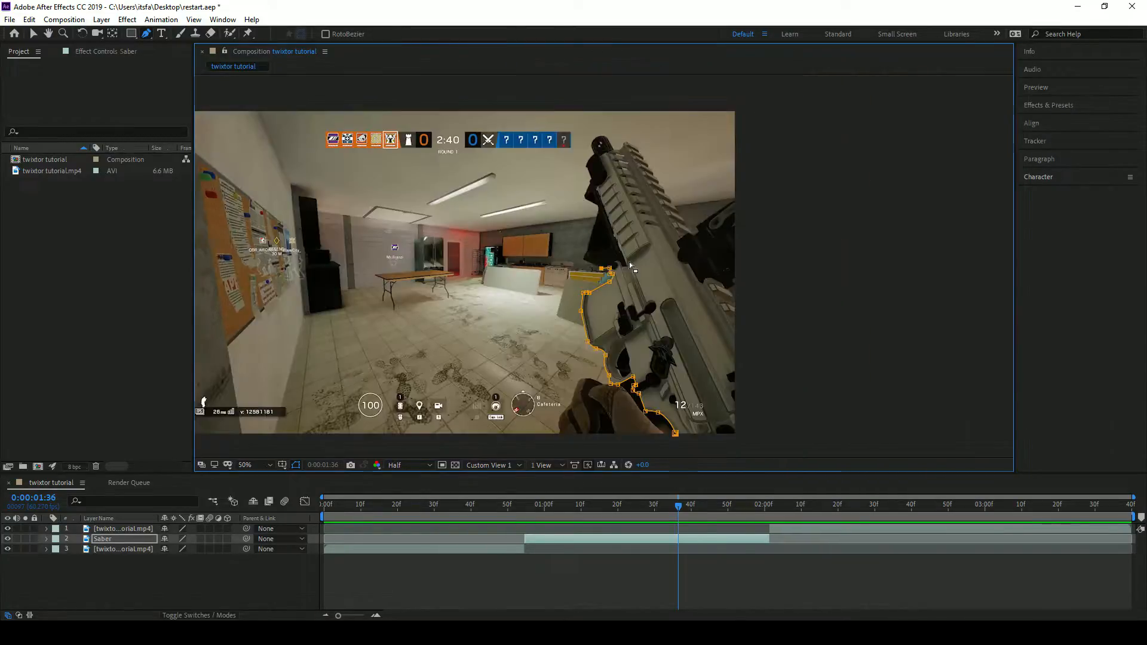
pyautogui.scroll(4, 615, 275)
pyautogui.click(588, 299)
pyautogui.scroll(-1, 587, 297)
pyautogui.click(452, 209)
pyautogui.moveTo(481, 151)
pyautogui.mouseDown()
pyautogui.moveTo(489, 145)
pyautogui.moveTo(481, 151)
pyautogui.mouseUp()
# Trace the mask path up the foregrip's edge and around the angular black part beneath the barrel.
pyautogui.moveTo(506, 146); pyautogui.dragTo(605, 269)
pyautogui.scroll(-1, 607, 263)
pyautogui.moveTo(617, 248); pyautogui.dragTo(632, 317)
pyautogui.click(654, 176)
pyautogui.click(650, 155)
pyautogui.click(597, 124)
pyautogui.click(597, 113)
pyautogui.moveTo(605, 118); pyautogui.dragTo(614, 280)
pyautogui.click(626, 235)
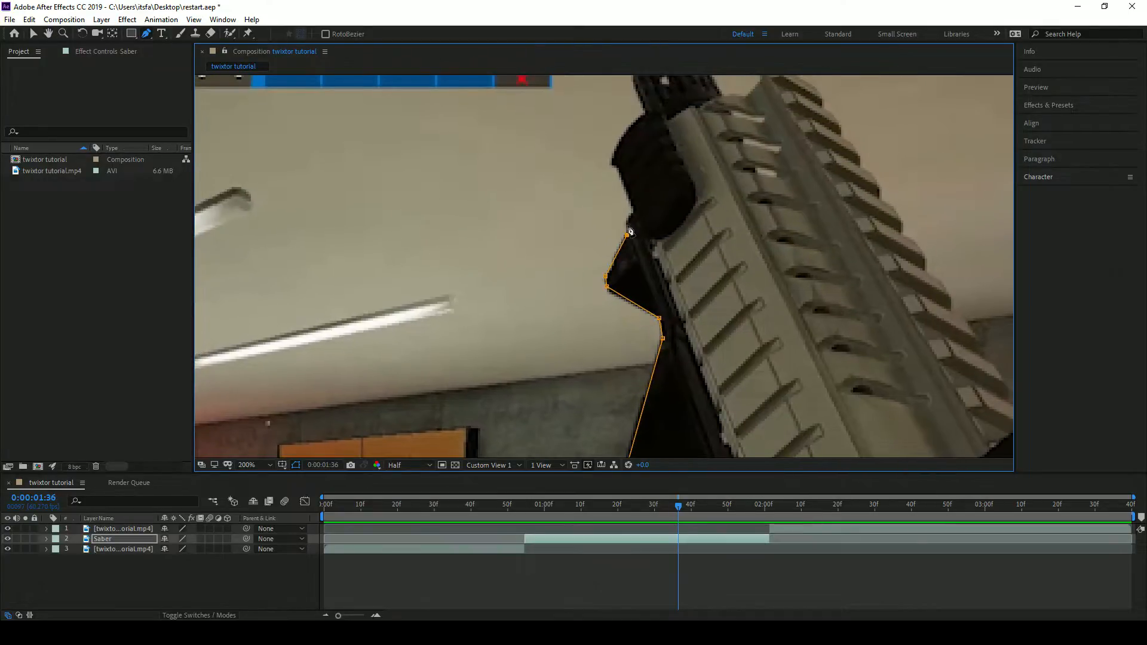
# Curve the mask path around the black barrel housing and the rounded muzzle tip.
pyautogui.click(610, 163)
pyautogui.moveTo(643, 115); pyautogui.dragTo(659, 105)
pyautogui.moveTo(645, 112); pyautogui.dragTo(650, 234)
pyautogui.click(637, 205)
pyautogui.moveTo(693, 165); pyautogui.dragTo(747, 177)
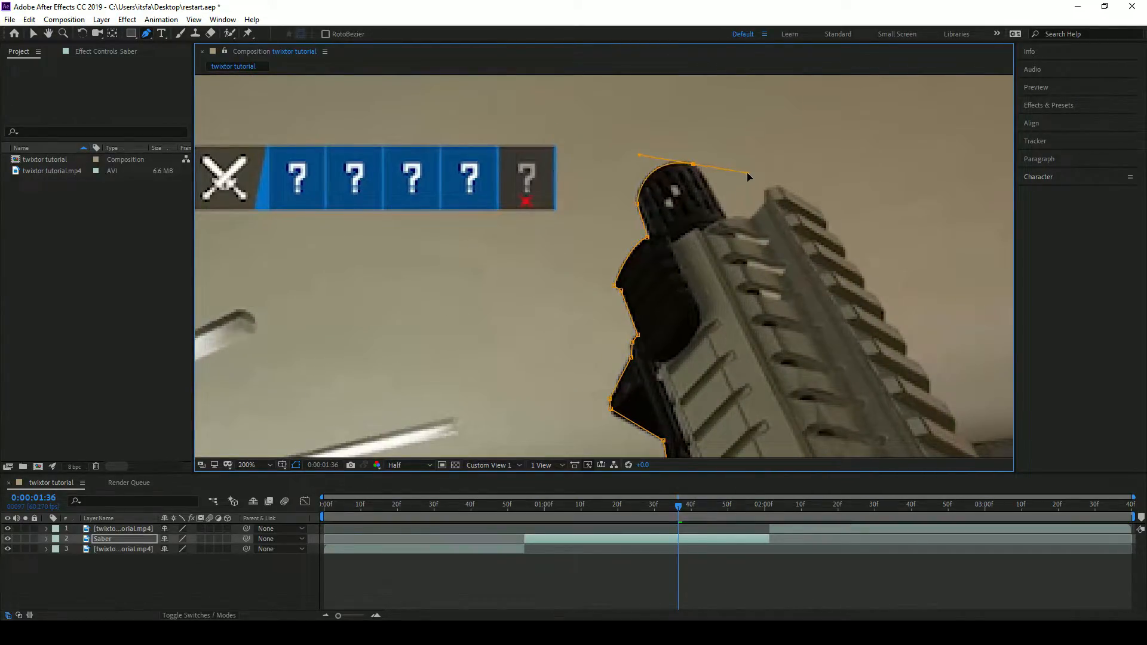
pyautogui.click(724, 217)
# Trace the mask path along the top rail and the black sight to the frame's right edge.
pyautogui.click(749, 220)
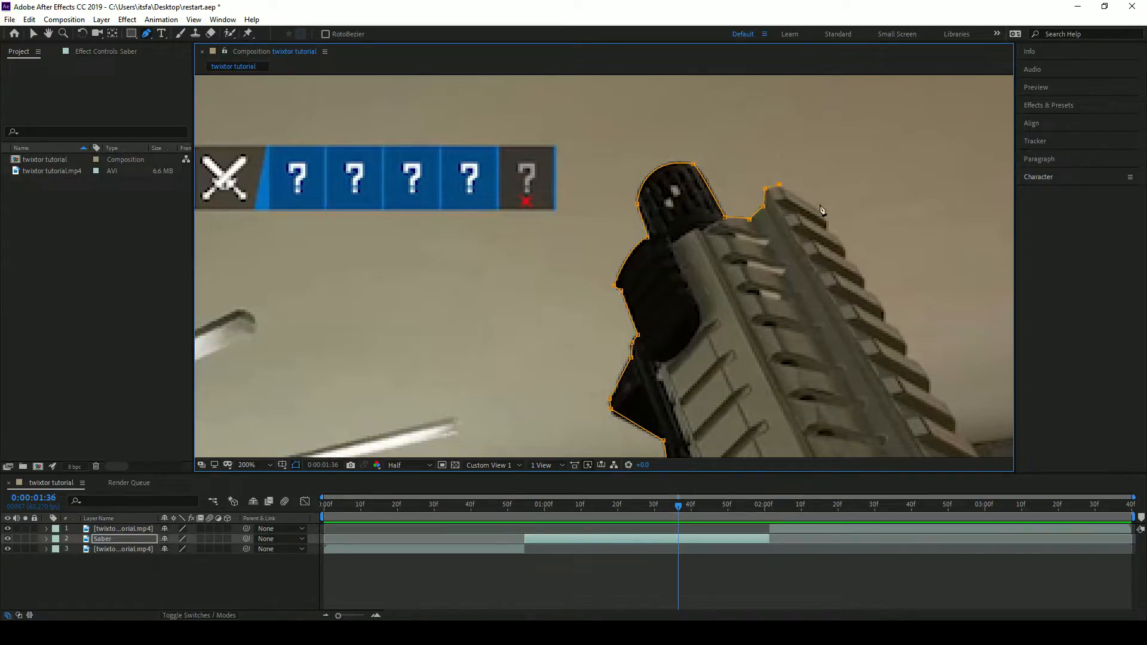
pyautogui.moveTo(923, 271); pyautogui.dragTo(678, 126)
pyautogui.click(751, 428)
pyautogui.moveTo(752, 427); pyautogui.dragTo(568, 291)
pyautogui.click(575, 294)
pyautogui.click(593, 281)
pyautogui.click(583, 264)
pyautogui.click(732, 160)
# Save the project with the gun's outer outline in place.
pyautogui.scroll(-3, 662, 241)
pyautogui.scroll(1, 509, 435)
pyautogui.moveTo(509, 435); pyautogui.dragTo(535, 410)
pyautogui.scroll(1, 512, 338)
pyautogui.hotkey('ctrl', 's')
# Draw a separate open mask line along the lowest slot on the side of the handguard.
pyautogui.scroll(1, 512, 338)
pyautogui.moveTo(508, 313); pyautogui.dragTo(655, 303)
pyautogui.moveTo(645, 95); pyautogui.dragTo(655, 451)
pyautogui.click(495, 388)
pyautogui.click(550, 343)
pyautogui.keyDown('ctrl'); pyautogui.click(470, 316); pyautogui.keyUp('ctrl')
pyautogui.click(476, 339)
pyautogui.click(531, 297)
pyautogui.keyDown('ctrl'); pyautogui.click(461, 271); pyautogui.keyUp('ctrl')
pyautogui.hotkey('ctrl', 'z')
pyautogui.hotkey('ctrl', 'z')
pyautogui.hotkey('ctrl', 'z')
pyautogui.click(554, 338)
pyautogui.keyDown('ctrl'); pyautogui.click(484, 304); pyautogui.keyUp('ctrl')
# Draw separate open mask lines along the second and third handguard slots from the bottom.
pyautogui.click(476, 340)
pyautogui.click(533, 293)
pyautogui.keyDown('ctrl'); pyautogui.click(463, 287); pyautogui.keyUp('ctrl')
pyautogui.click(460, 297)
pyautogui.click(513, 251)
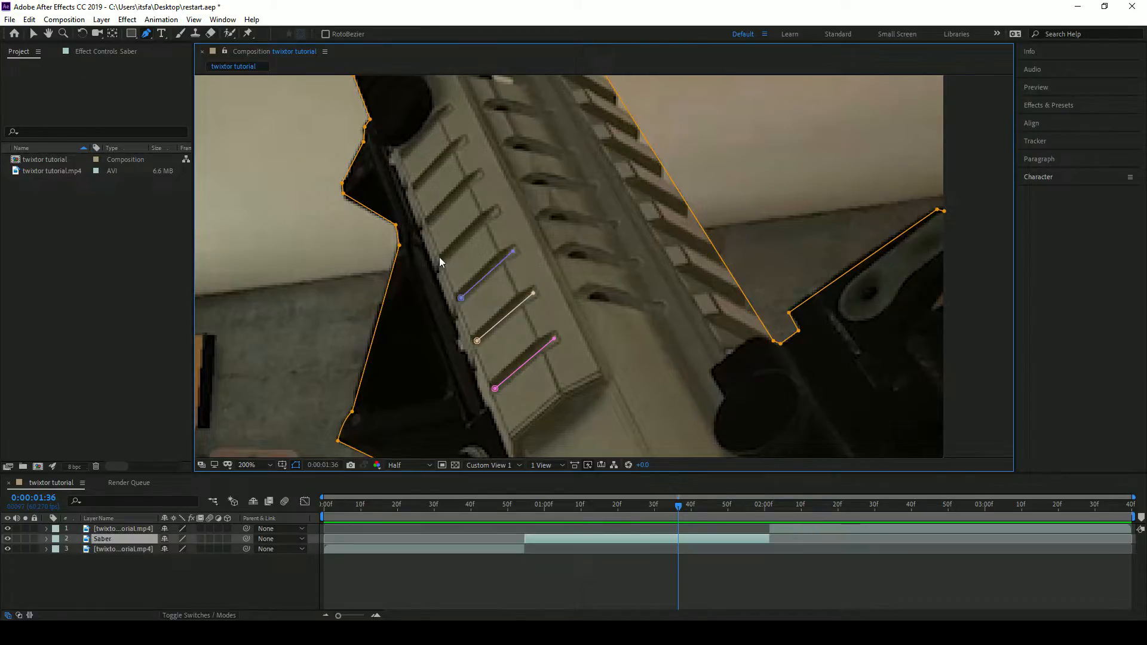
# Draw separate open mask lines along the four remaining handguard slots up towards the muzzle.
pyautogui.click(445, 258)
pyautogui.click(495, 210)
pyautogui.keyDown('ctrl'); pyautogui.click(427, 206); pyautogui.keyUp('ctrl')
pyautogui.click(429, 221)
pyautogui.click(480, 175)
pyautogui.keyDown('ctrl'); pyautogui.click(414, 172); pyautogui.keyUp('ctrl')
pyautogui.click(416, 185)
pyautogui.click(463, 141)
pyautogui.click(403, 151)
pyautogui.click(448, 108)
pyautogui.keyDown('ctrl'); pyautogui.click(478, 162); pyautogui.keyUp('ctrl')
# Trace an open mask path around the long recessed slot on the gun's side, ending near the frame's lower edge.
pyautogui.scroll(-1, 642, 387)
pyautogui.moveTo(642, 387); pyautogui.dragTo(592, 230)
pyautogui.moveTo(586, 366); pyautogui.dragTo(576, 304)
pyautogui.moveTo(637, 364); pyautogui.dragTo(588, 278)
pyautogui.click(649, 346)
pyautogui.click(542, 123)
pyautogui.moveTo(515, 142)
pyautogui.mouseDown()
pyautogui.moveTo(515, 167)
pyautogui.moveTo(515, 142)
pyautogui.mouseUp()
pyautogui.click(609, 365)
pyautogui.click(618, 392)
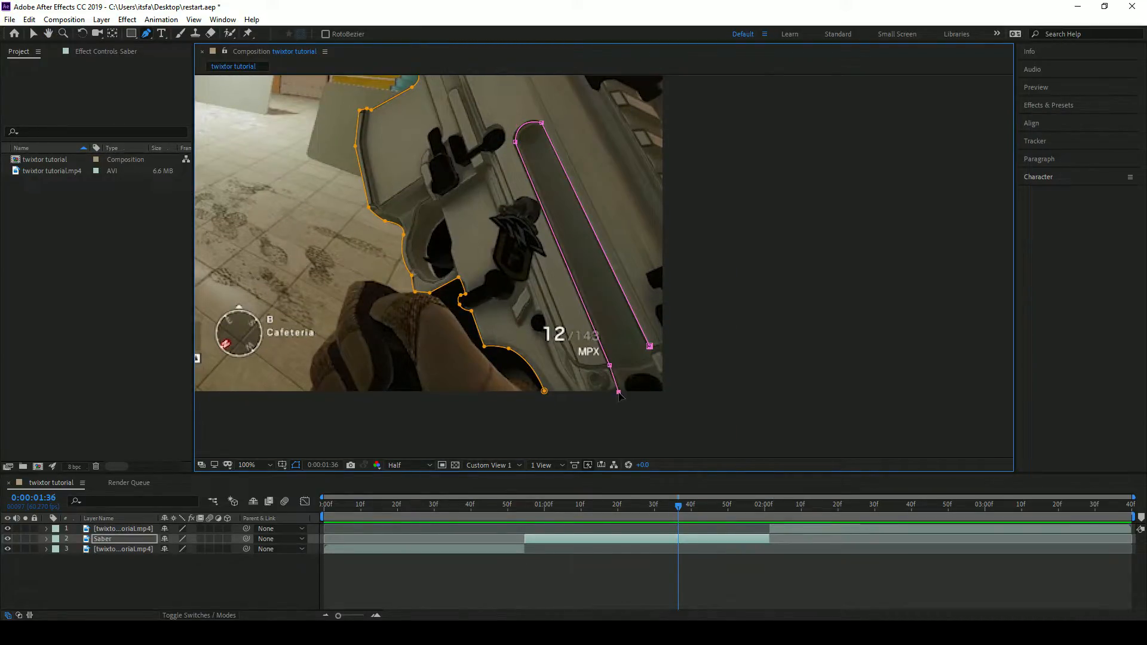
pyautogui.keyDown('ctrl'); pyautogui.click(498, 293); pyautogui.keyUp('ctrl')
# Trace a mask path around the round-ended black lever beside the upper end of the long slot.
pyautogui.moveTo(498, 293); pyautogui.dragTo(626, 437)
pyautogui.scroll(1, 621, 283)
pyautogui.click(583, 324)
pyautogui.click(608, 309)
pyautogui.click(629, 309)
pyautogui.moveTo(656, 264); pyautogui.dragTo(648, 231)
pyautogui.click(610, 277)
pyautogui.click(605, 297)
pyautogui.hotkey('ctrl', 'z')
pyautogui.click(611, 291)
pyautogui.moveTo(611, 285); pyautogui.dragTo(616, 285)
pyautogui.click(580, 312)
# Inspect the gun and its existing masks for details that still need an outline.
pyautogui.scroll(-4, 647, 200)
pyautogui.scroll(2, 616, 323)
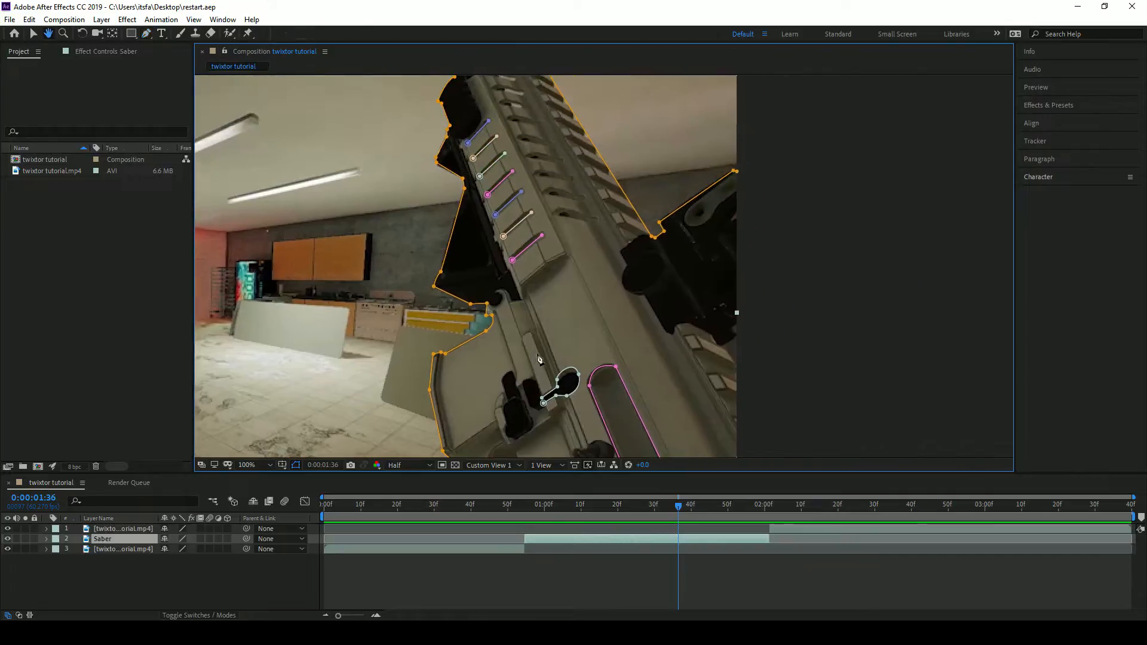
pyautogui.scroll(-2, 529, 300)
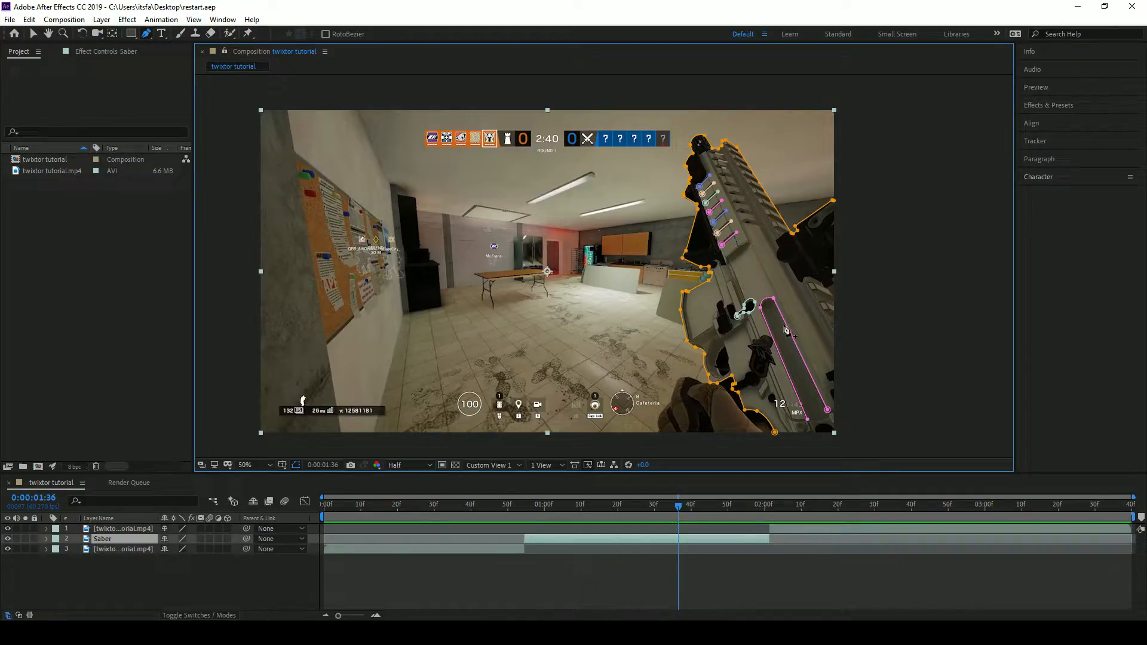
pyautogui.scroll(2, 786, 329)
pyautogui.moveTo(784, 309); pyautogui.dragTo(673, 298)
pyautogui.scroll(-1, 696, 283)
pyautogui.scroll(1, 628, 254)
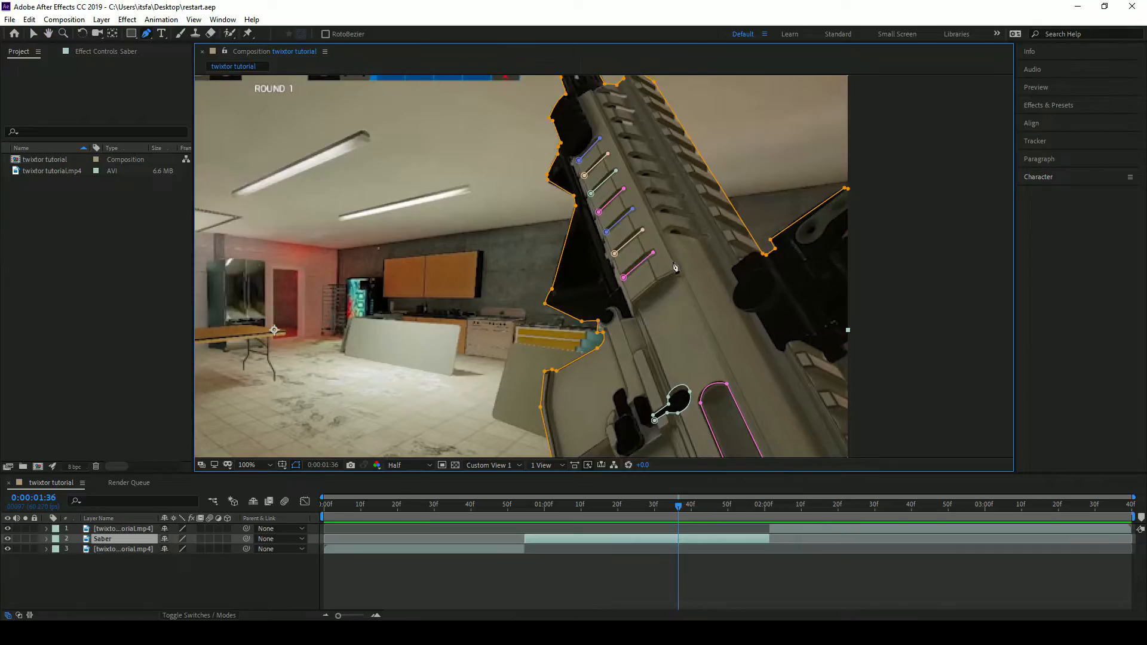
pyautogui.scroll(-2, 720, 289)
pyautogui.scroll(1, 717, 289)
pyautogui.moveTo(730, 326); pyautogui.dragTo(677, 312)
# Trace a separate open mask path along the small gun notch below the sight at the frame's right edge.
pyautogui.scroll(6, 679, 314)
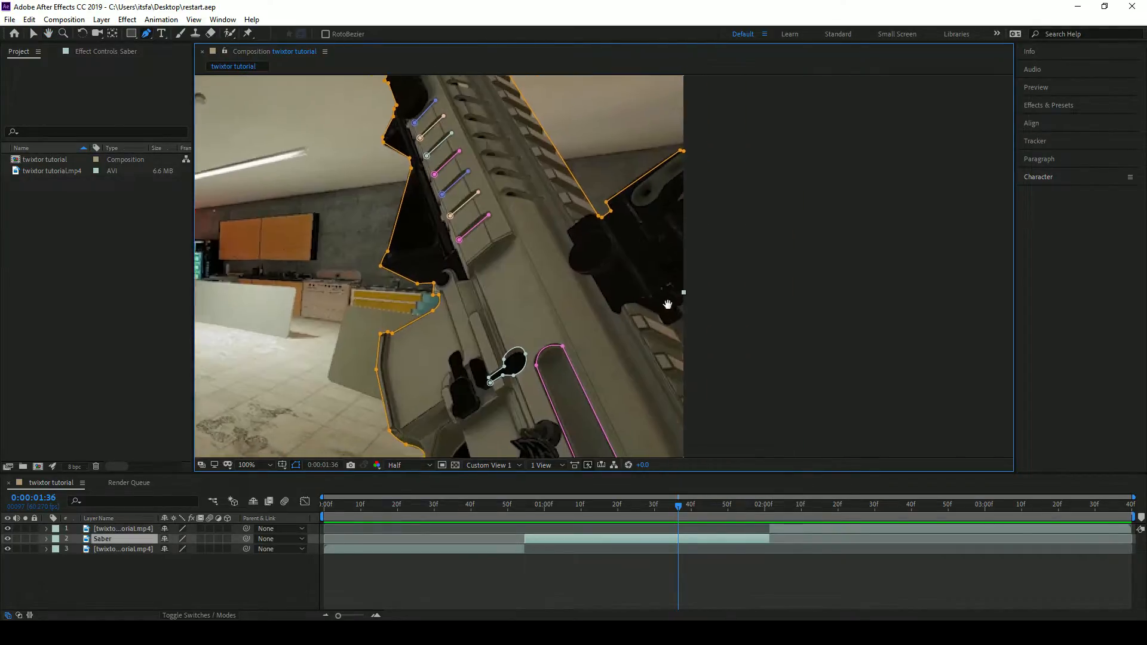
pyautogui.click(703, 284)
pyautogui.click(678, 294)
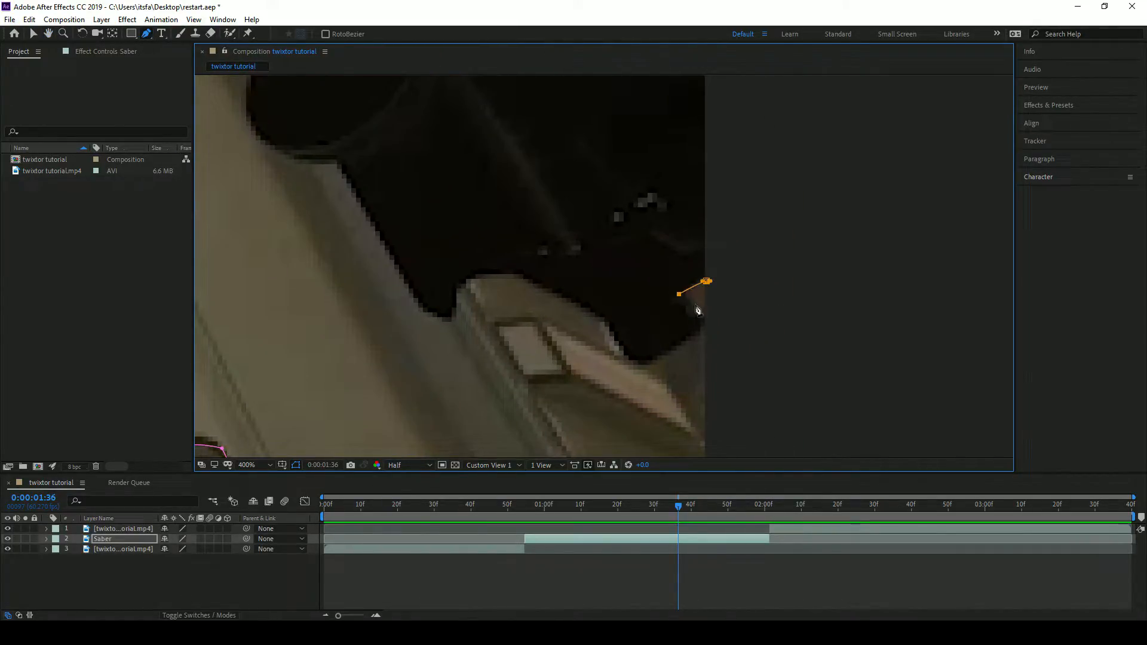
pyautogui.click(705, 323)
pyautogui.click(650, 365)
pyautogui.scroll(-4, 651, 365)
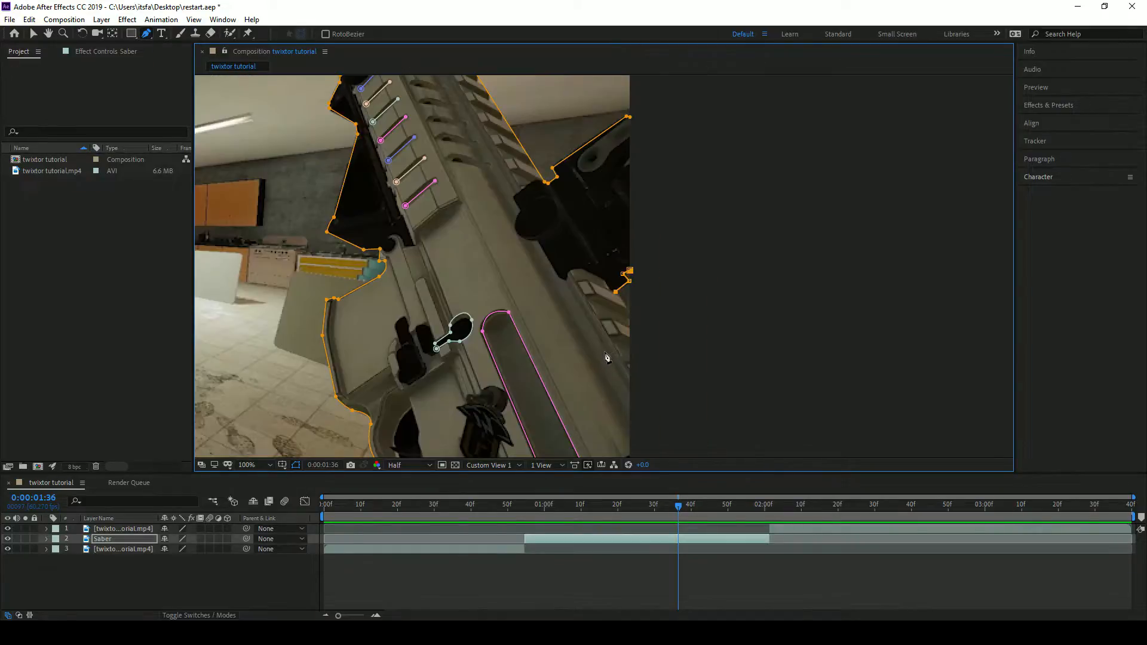
pyautogui.scroll(2, 654, 348)
pyautogui.click(658, 183)
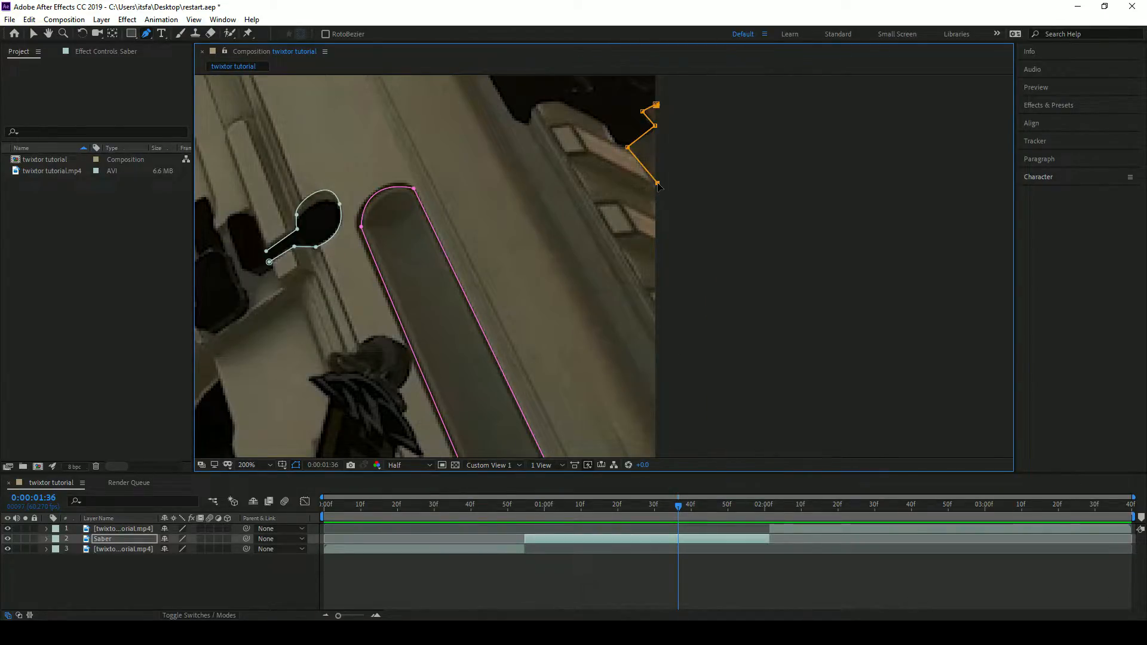
pyautogui.hotkey('ctrl', 'z')
pyautogui.click(656, 184)
pyautogui.keyDown('ctrl'); pyautogui.click(524, 212); pyautogui.keyUp('ctrl')
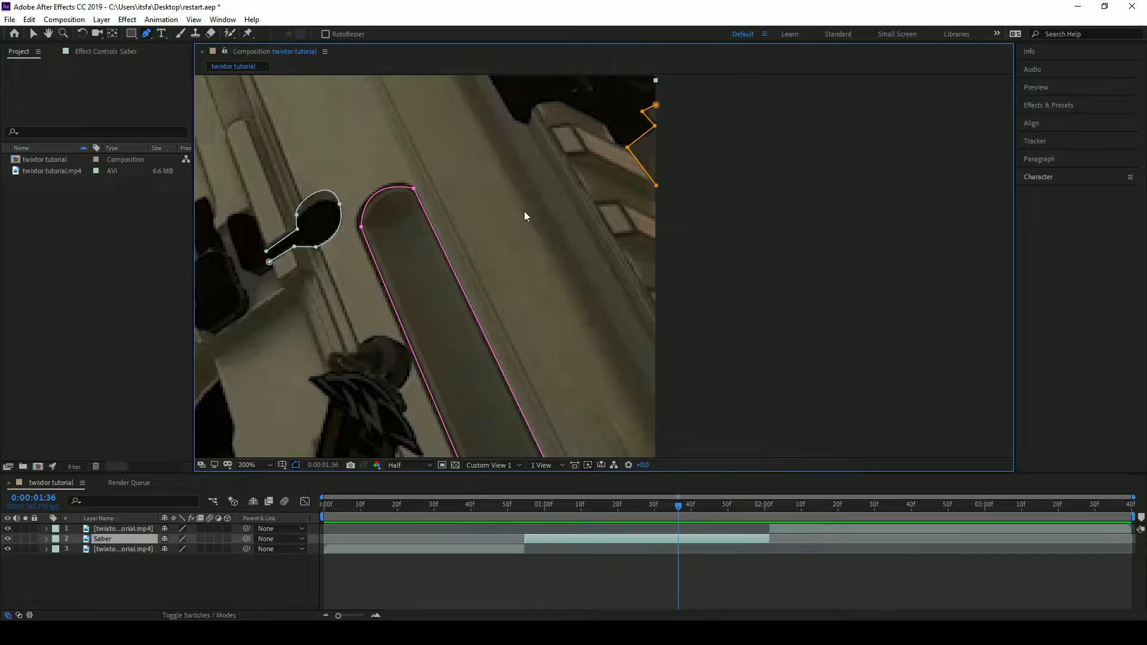
# Examine the mask outlines across the whole gun, both close up and in the full frame.
pyautogui.scroll(-2, 525, 212)
pyautogui.scroll(1, 525, 216)
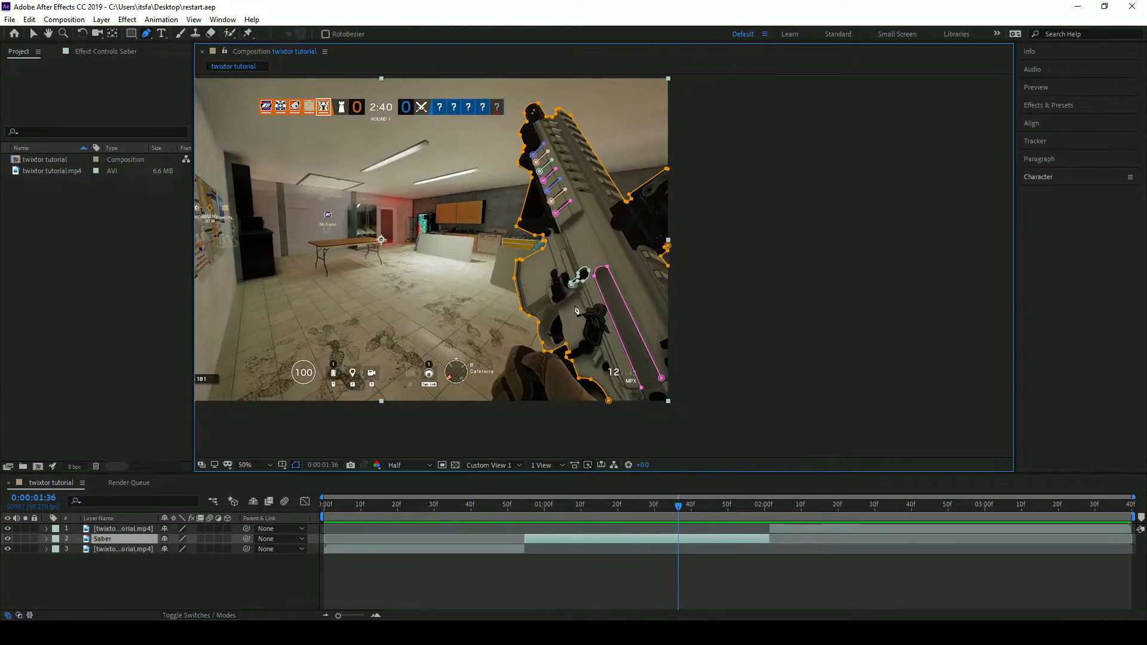
pyautogui.scroll(1, 575, 278)
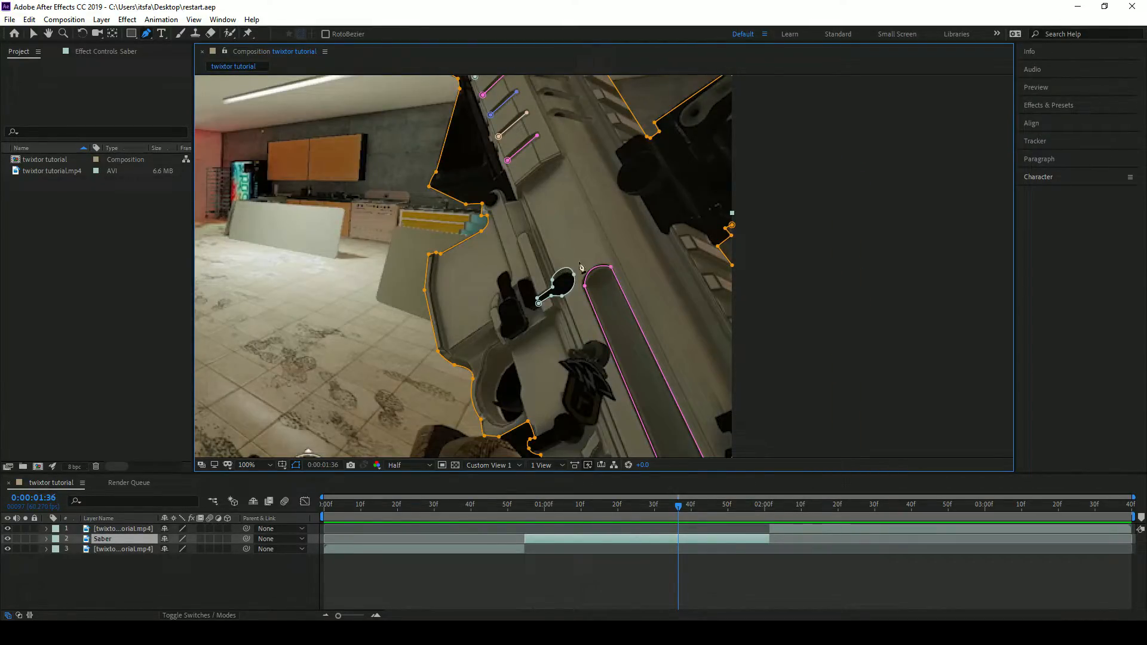
pyautogui.scroll(-2, 622, 346)
pyautogui.moveTo(532, 312); pyautogui.dragTo(547, 317)
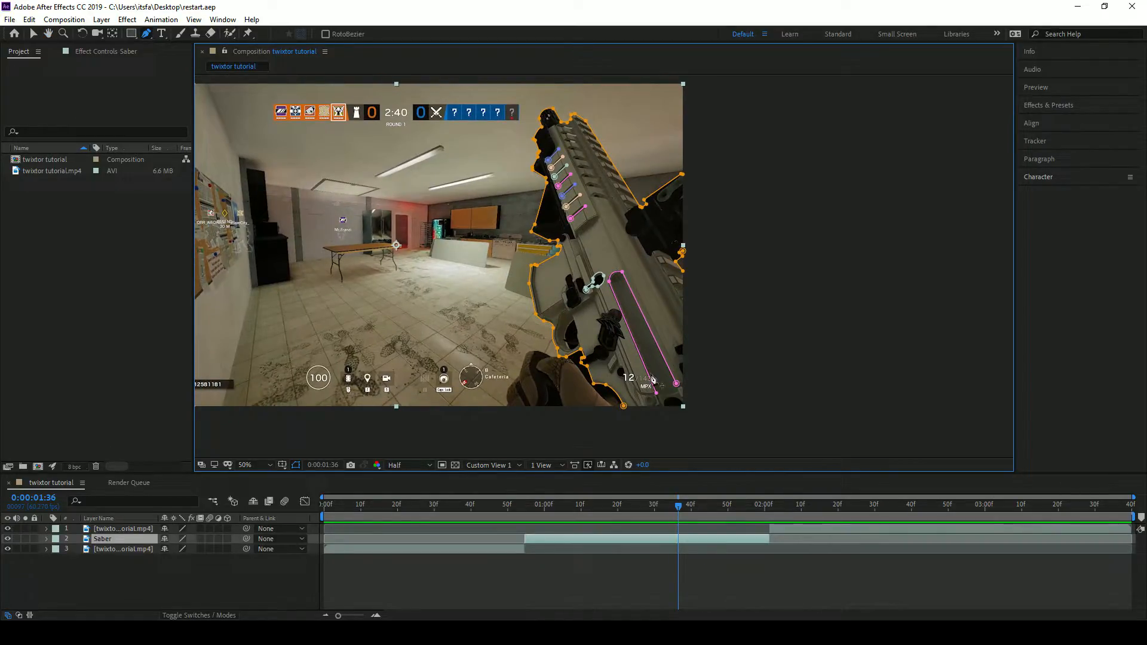
pyautogui.scroll(2, 590, 249)
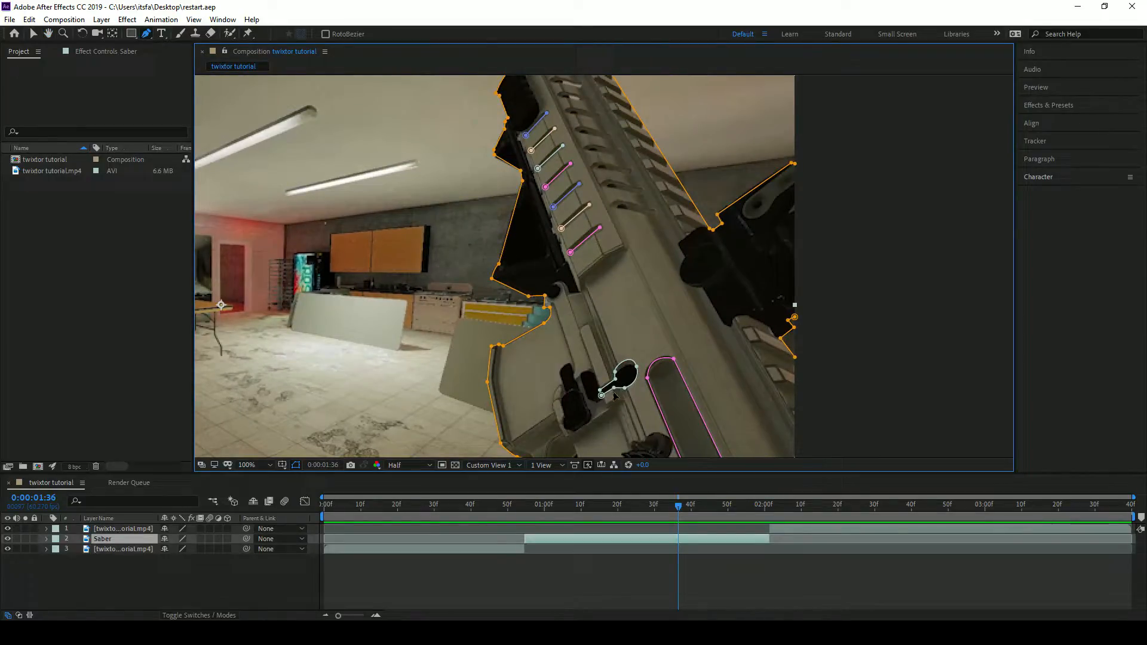
pyautogui.scroll(-1, 332, 237)
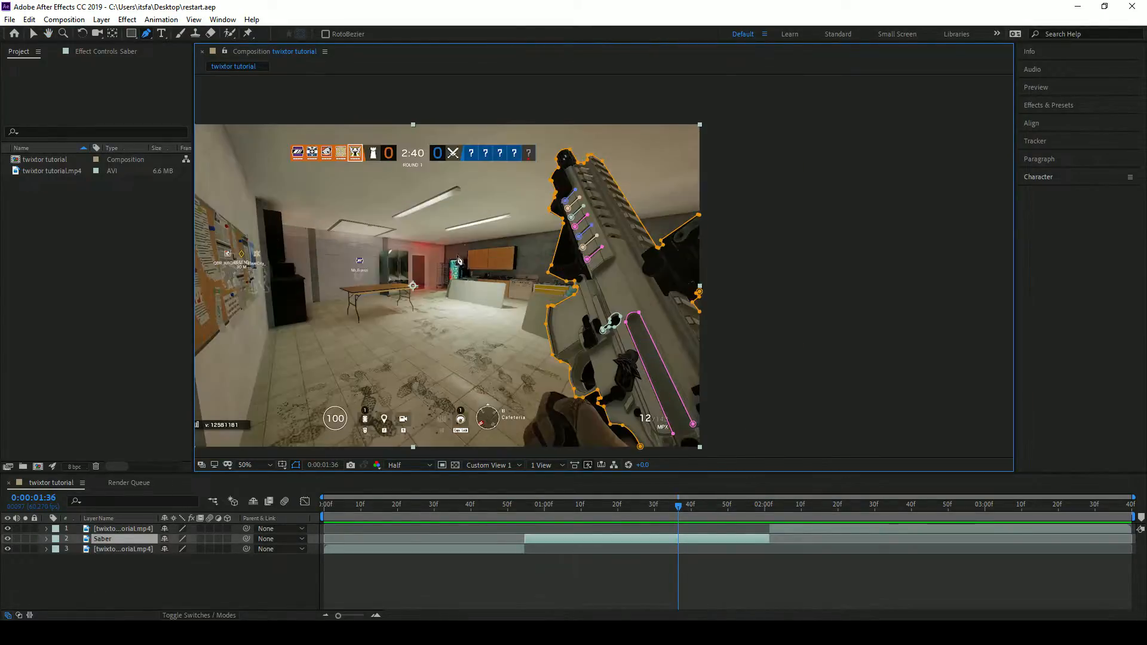
pyautogui.moveTo(421, 312); pyautogui.dragTo(597, 304)
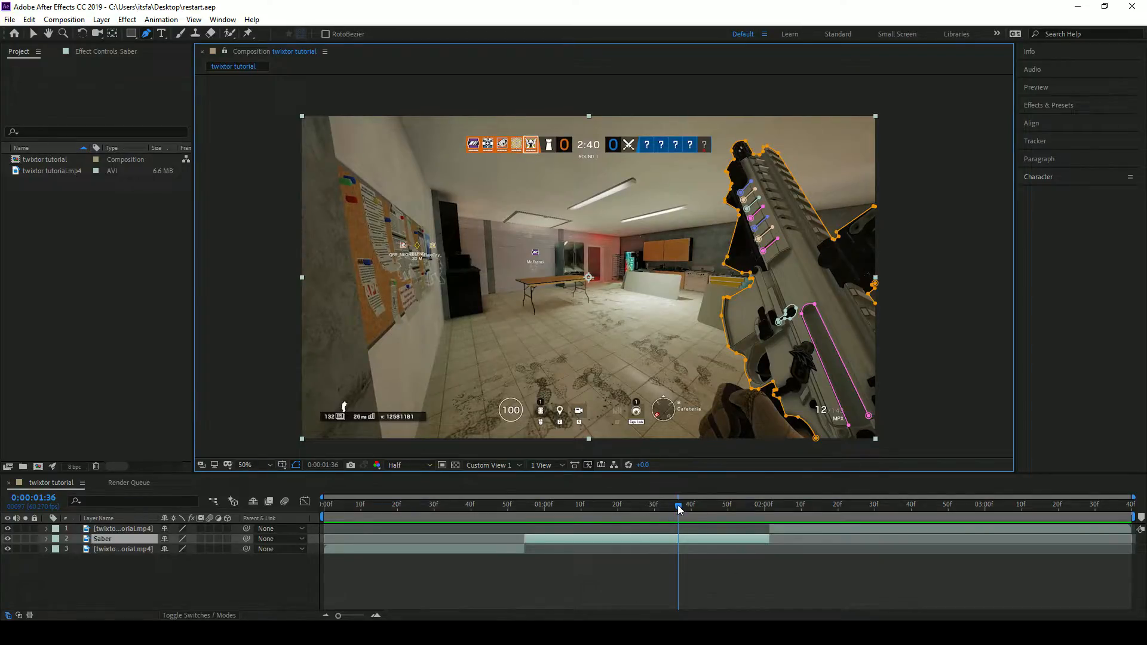
# Switch the time display to frame numbers, then scrub back to frame 59 and return to frame 96.
pyautogui.keyDown('ctrl'); pyautogui.click(36, 501); pyautogui.keyUp('ctrl')
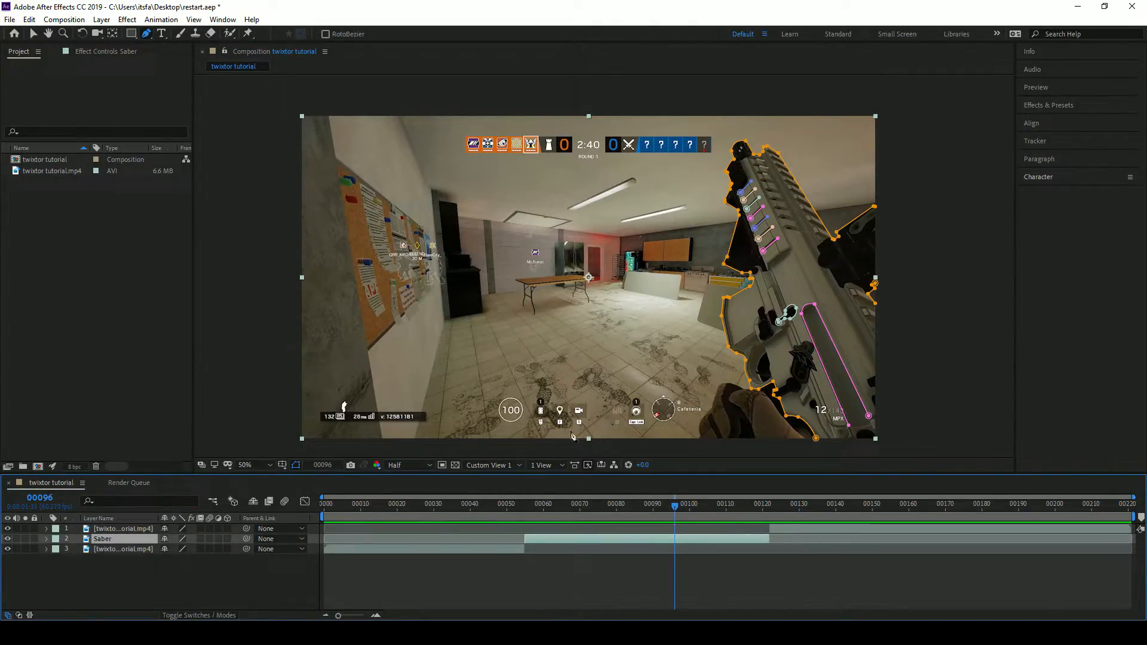
pyautogui.moveTo(678, 506); pyautogui.dragTo(539, 511)
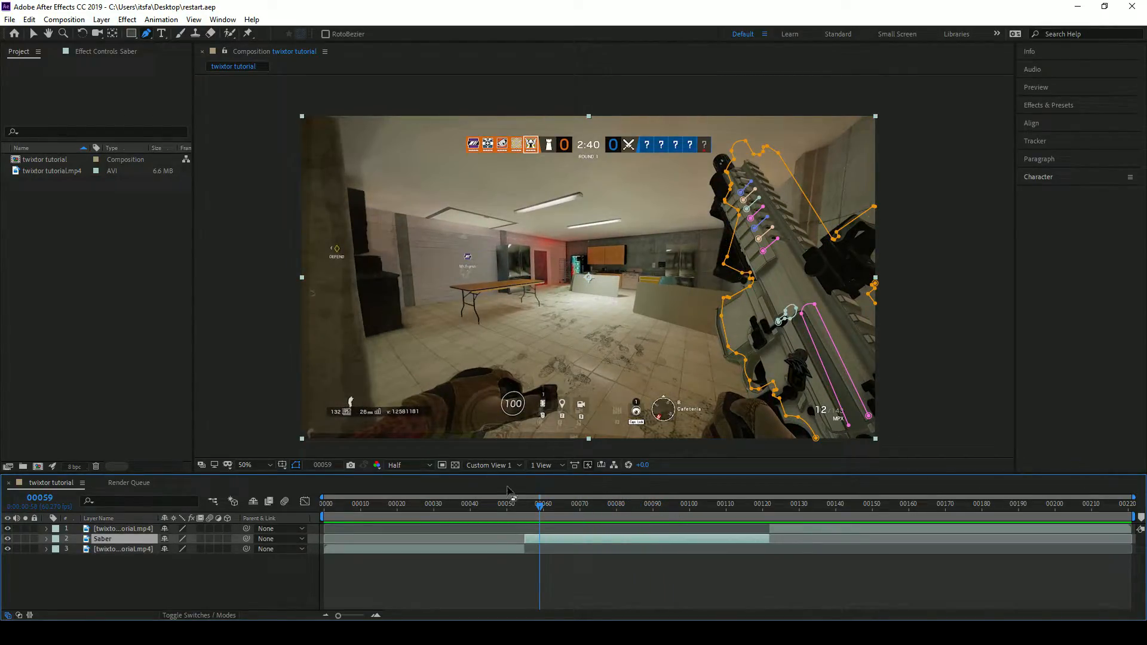
pyautogui.moveTo(541, 509); pyautogui.dragTo(675, 507)
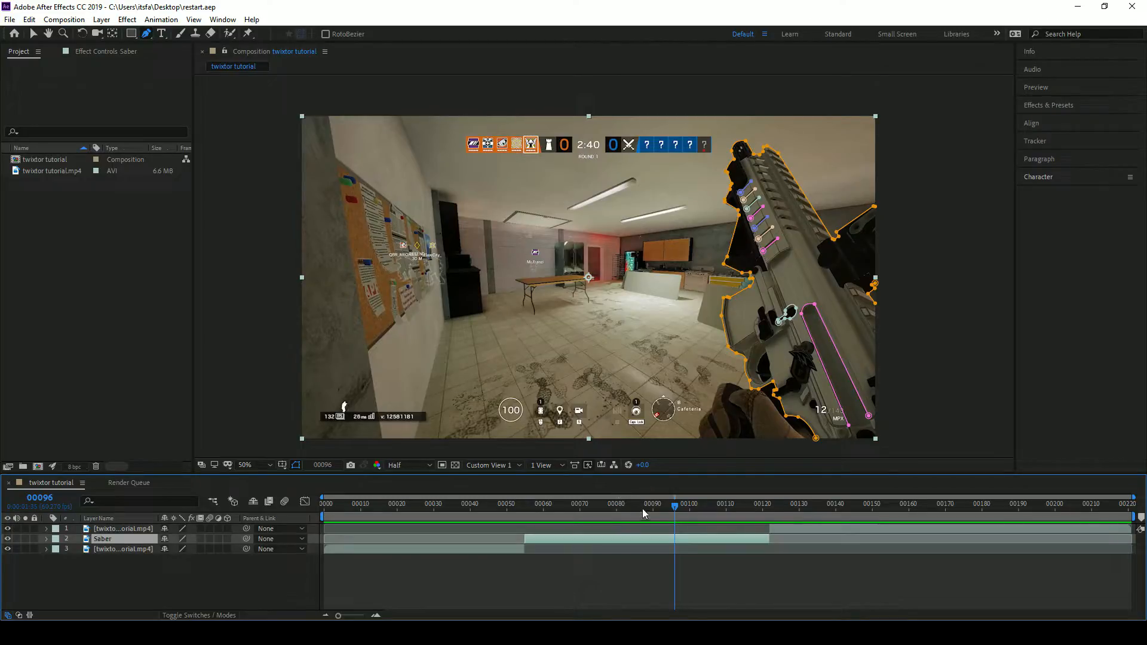
# Expand the Saber layer and its Masks group to list the individual masks.
pyautogui.click(46, 540)
pyautogui.click(47, 539)
pyautogui.click(47, 539)
pyautogui.click(57, 550)
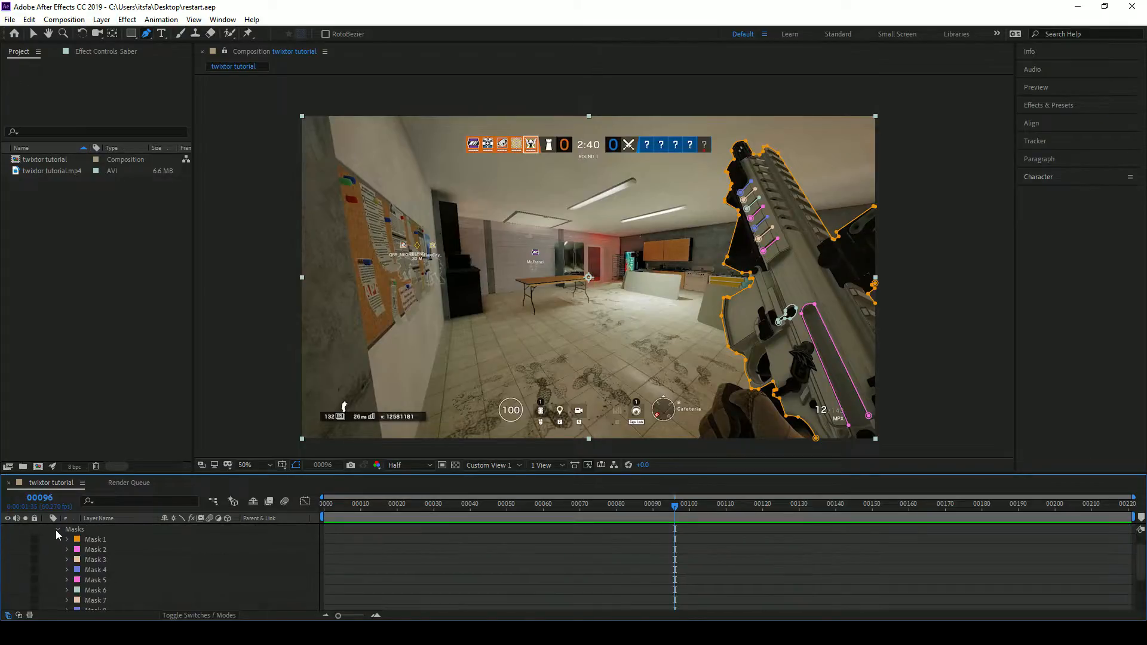
# Select Mask 1 through Mask 11 on the Saber layer and track them all across the clip segment with Track Mask.
pyautogui.click(57, 530)
pyautogui.click(57, 549)
pyautogui.scroll(1, 70, 538)
pyautogui.scroll(-1, 133, 547)
pyautogui.moveTo(191, 526)
pyautogui.mouseDown()
pyautogui.moveTo(164, 557)
pyautogui.moveTo(160, 618)
pyautogui.moveTo(162, 575)
pyautogui.moveTo(181, 564)
pyautogui.mouseUp()
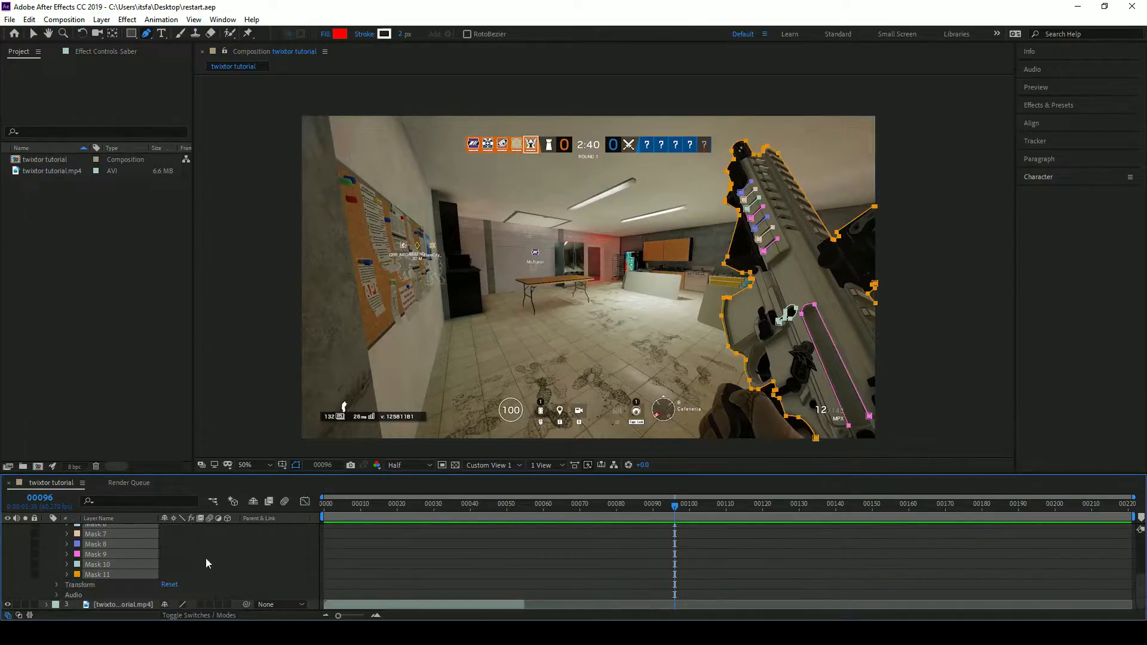
pyautogui.scroll(-2, 204, 559)
pyautogui.scroll(3, 204, 556)
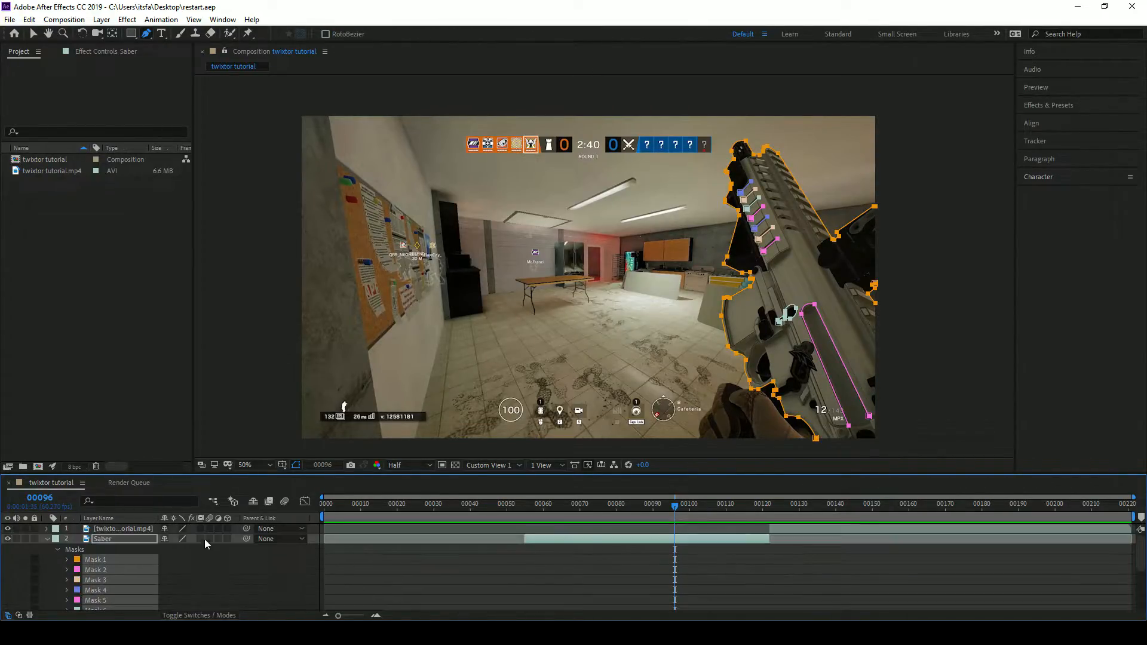
pyautogui.click(161, 19)
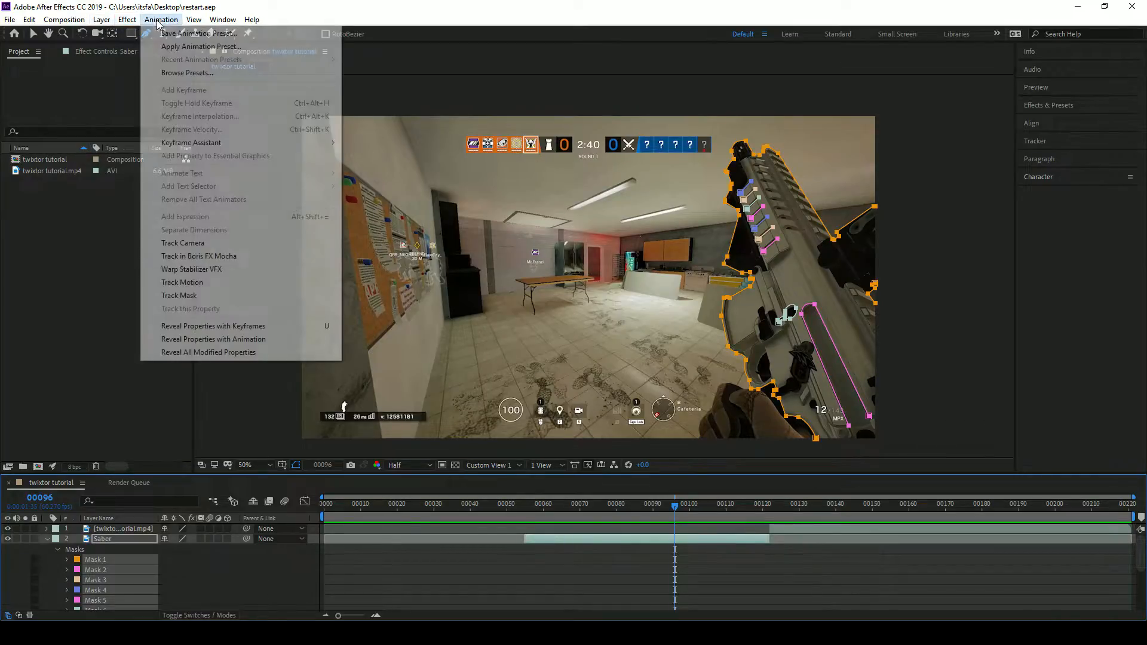
pyautogui.click(194, 296)
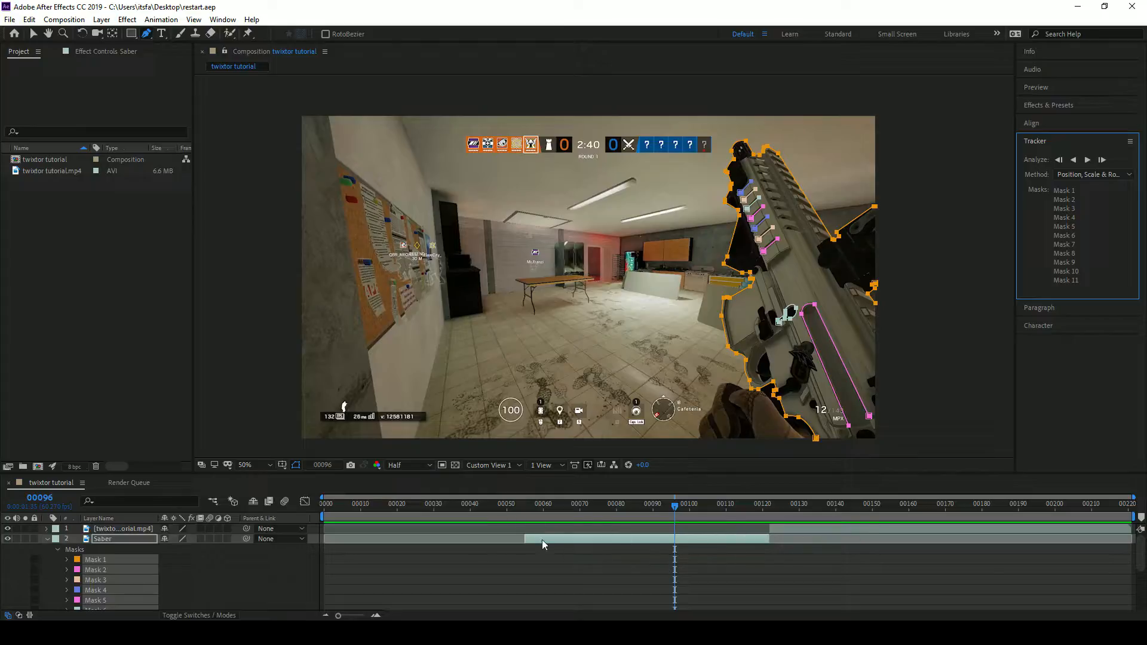
pyautogui.click(1087, 160)
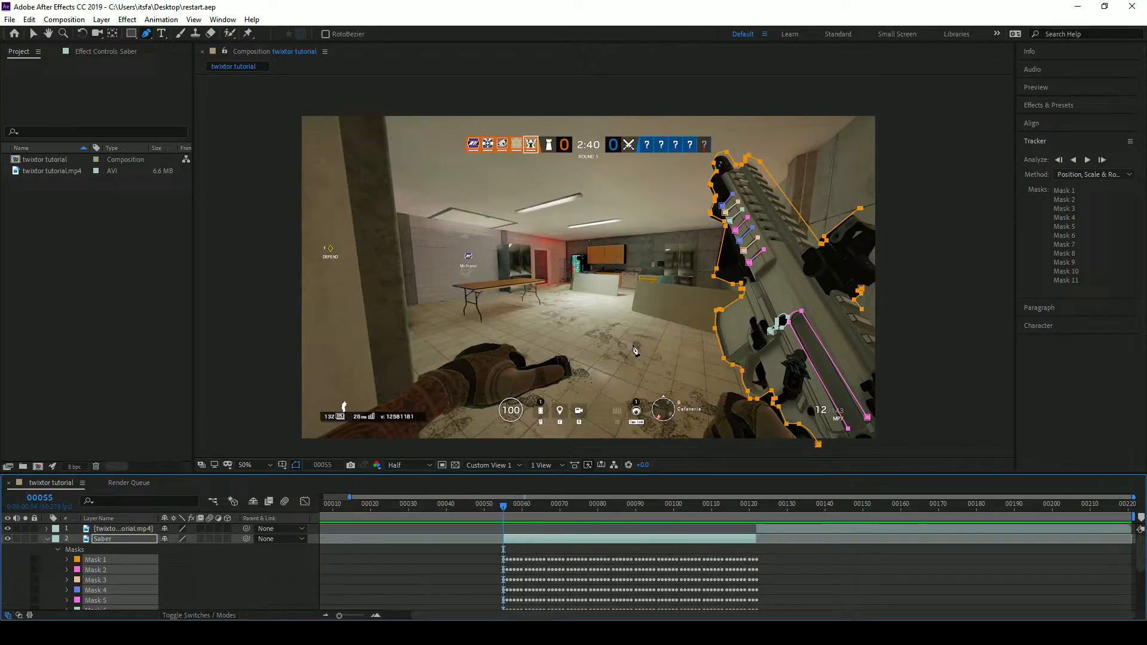
# At frame 55, remove the stretch of the Mask 1 outline over the gun's top and sight, and the small Mask 11 path.
pyautogui.keyDown('ctrl'); pyautogui.click(861, 209); pyautogui.keyUp('ctrl')
pyautogui.click(691, 344)
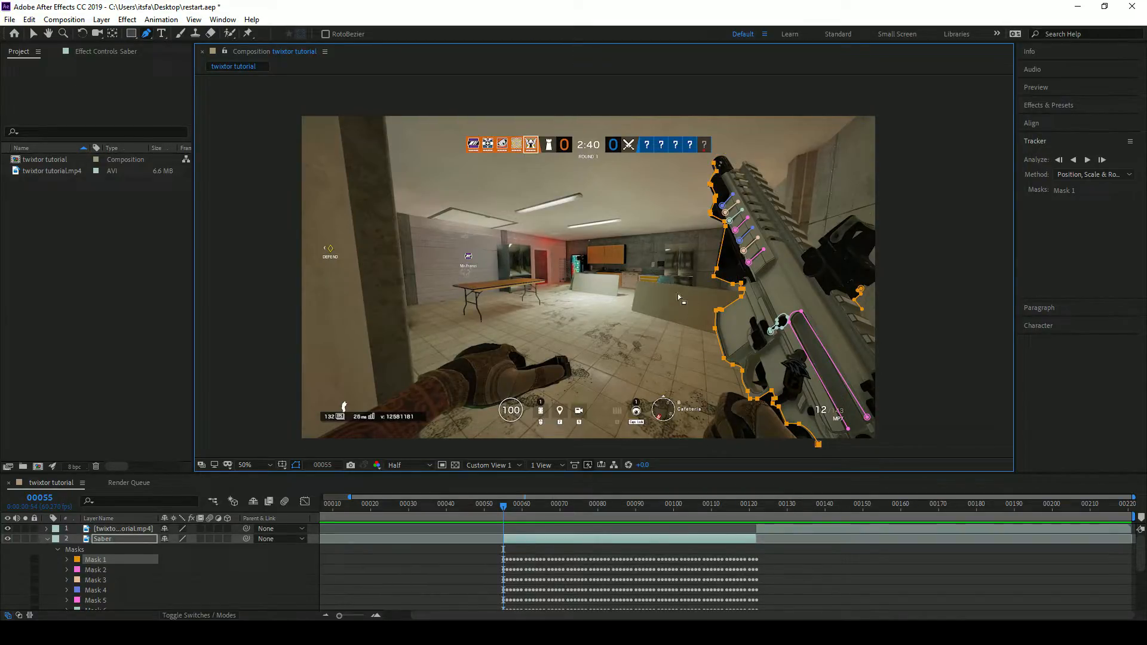
pyautogui.click(859, 292)
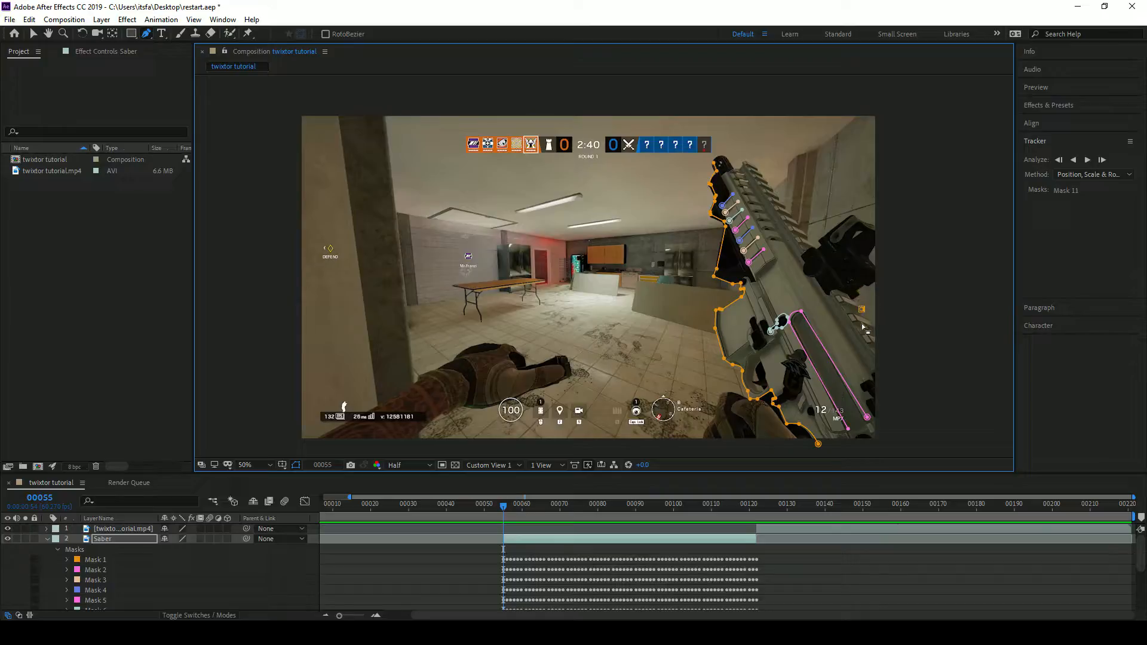
pyautogui.hotkey('ctrl', 'z')
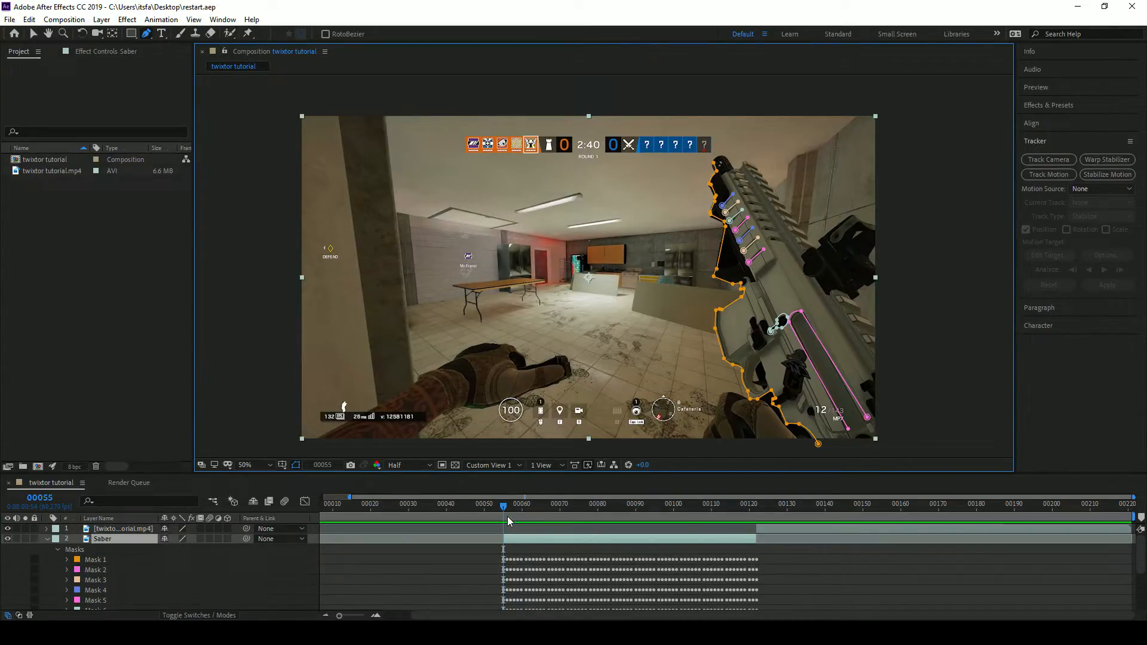
# Check how the tracked masks follow the gun between frames 53 and 74, ending at frame 56.
pyautogui.click(496, 506)
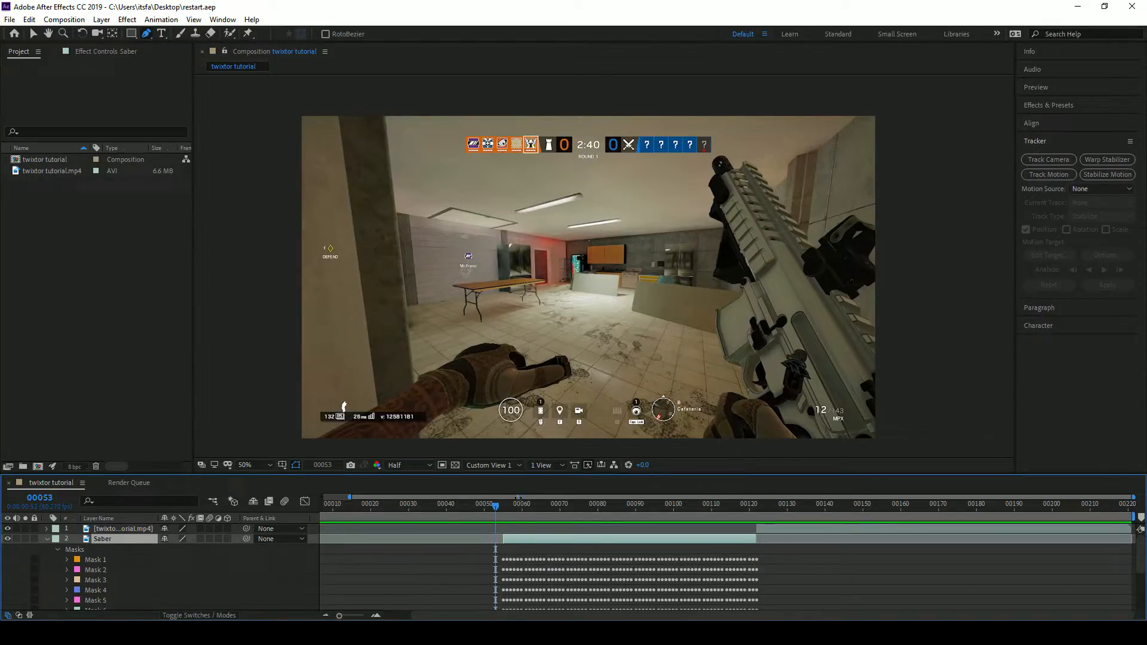
pyautogui.moveTo(496, 509); pyautogui.dragTo(574, 504)
pyautogui.scroll(2, 801, 217)
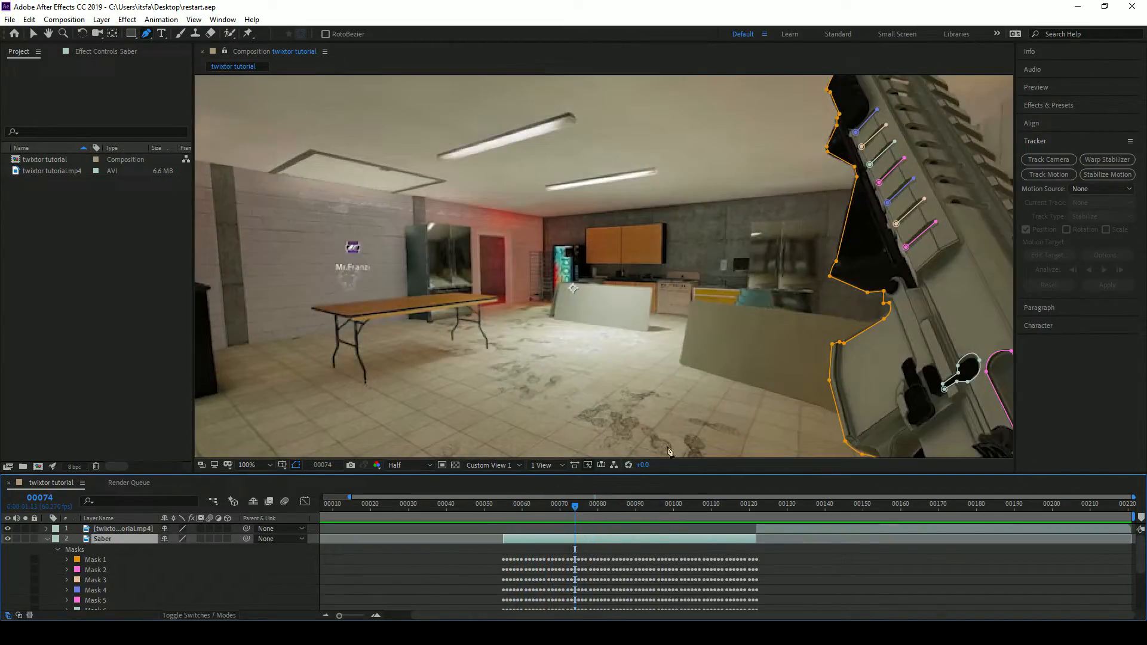
pyautogui.moveTo(578, 510); pyautogui.dragTo(507, 513)
pyautogui.scroll(-2, 674, 276)
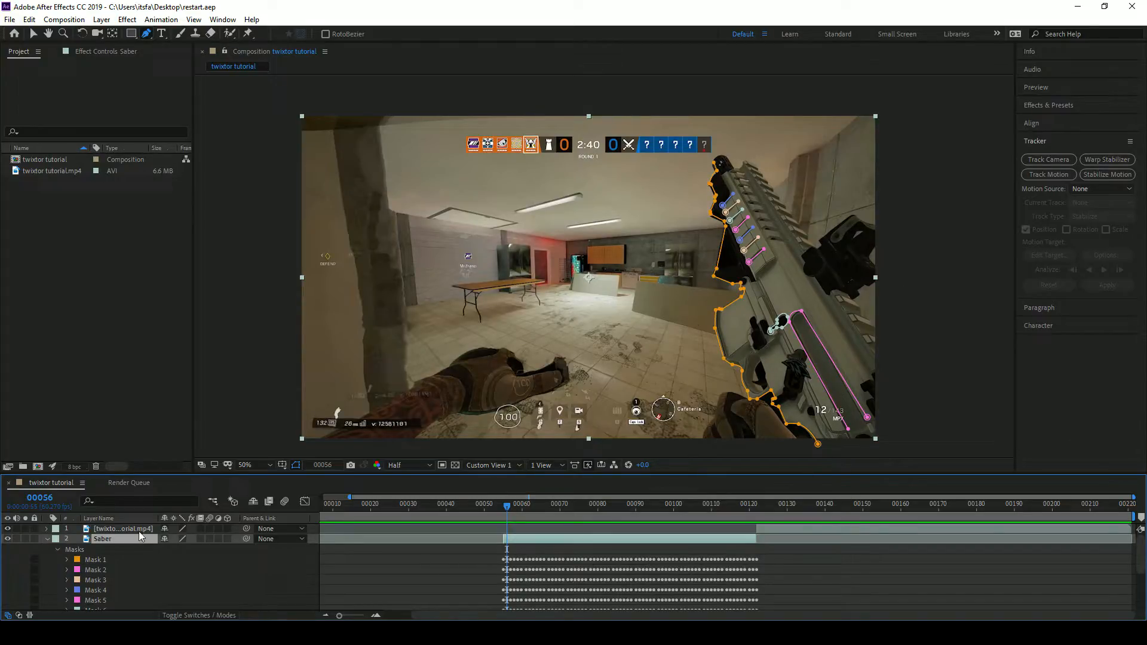
# Add a black 1920 × 1080 solid layer named Saber above the footage and save the project.
pyautogui.click(47, 539)
pyautogui.click(134, 578)
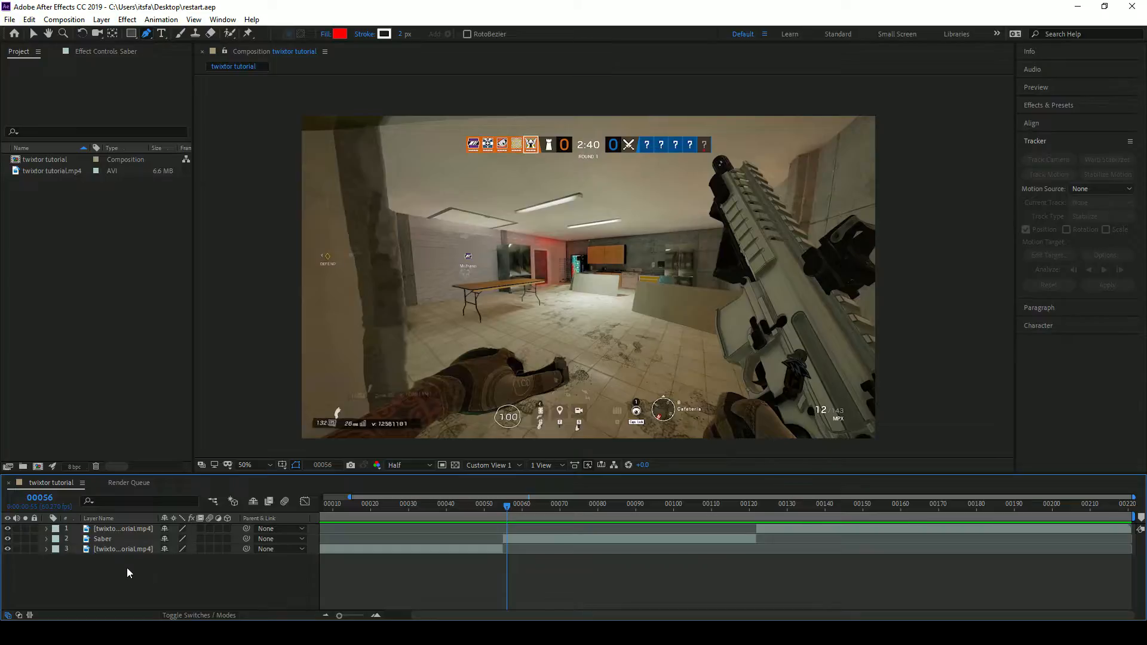
pyautogui.hotkey('ctrl', 'y')
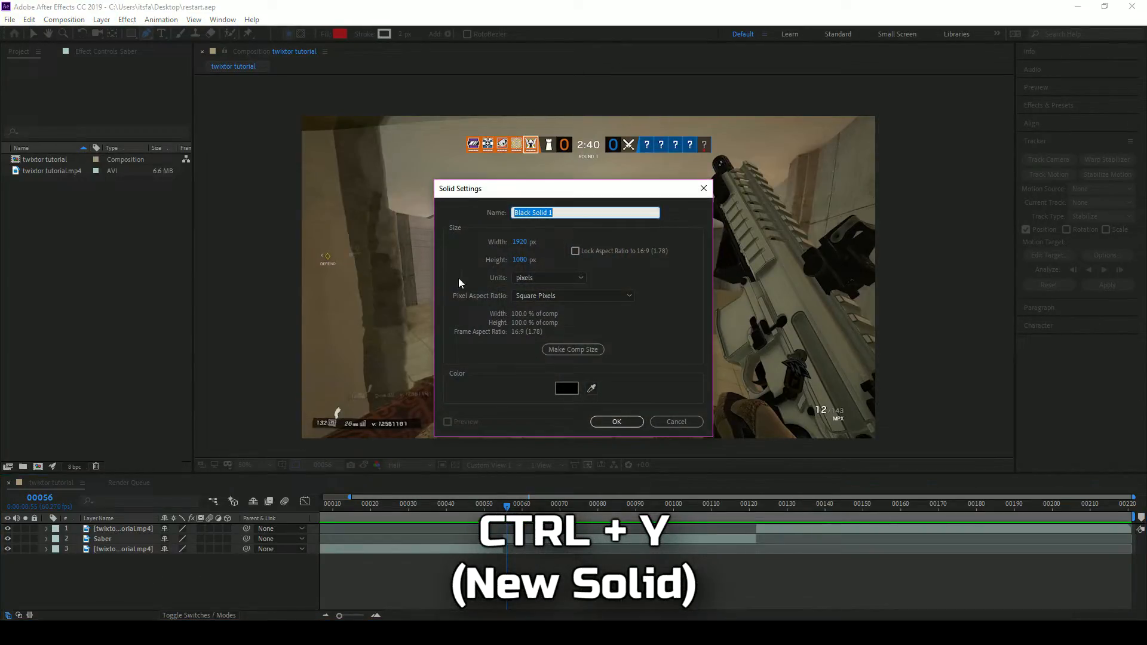
pyautogui.click(582, 268)
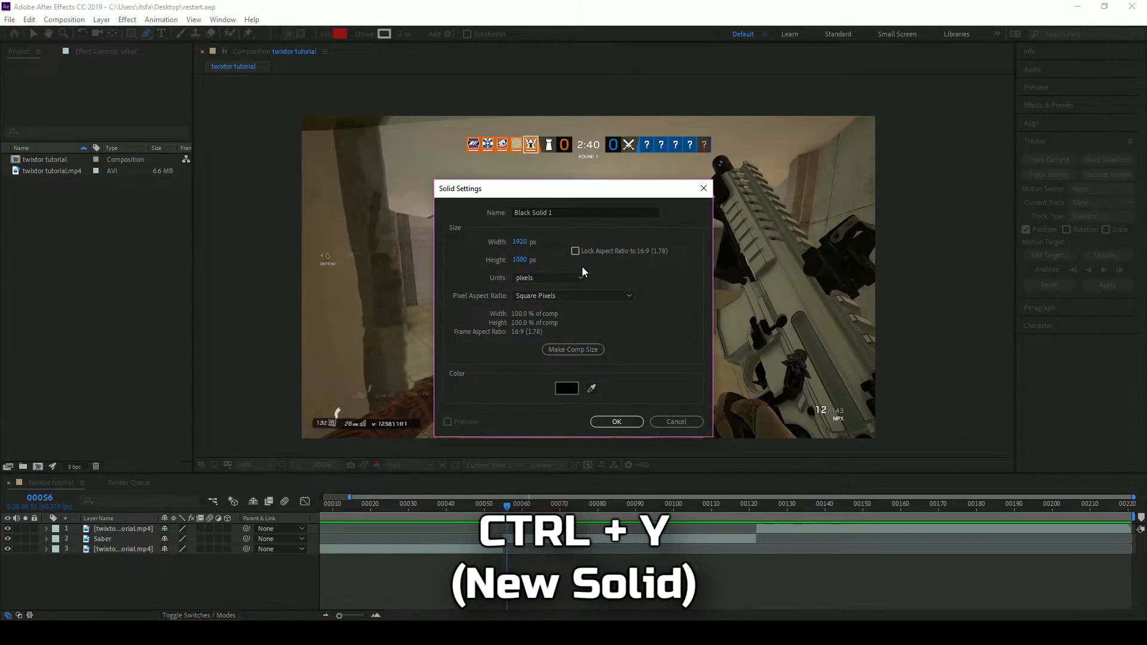
pyautogui.click(579, 213)
pyautogui.write('SA')
pyautogui.press('BackSpace')
pyautogui.write('abe')
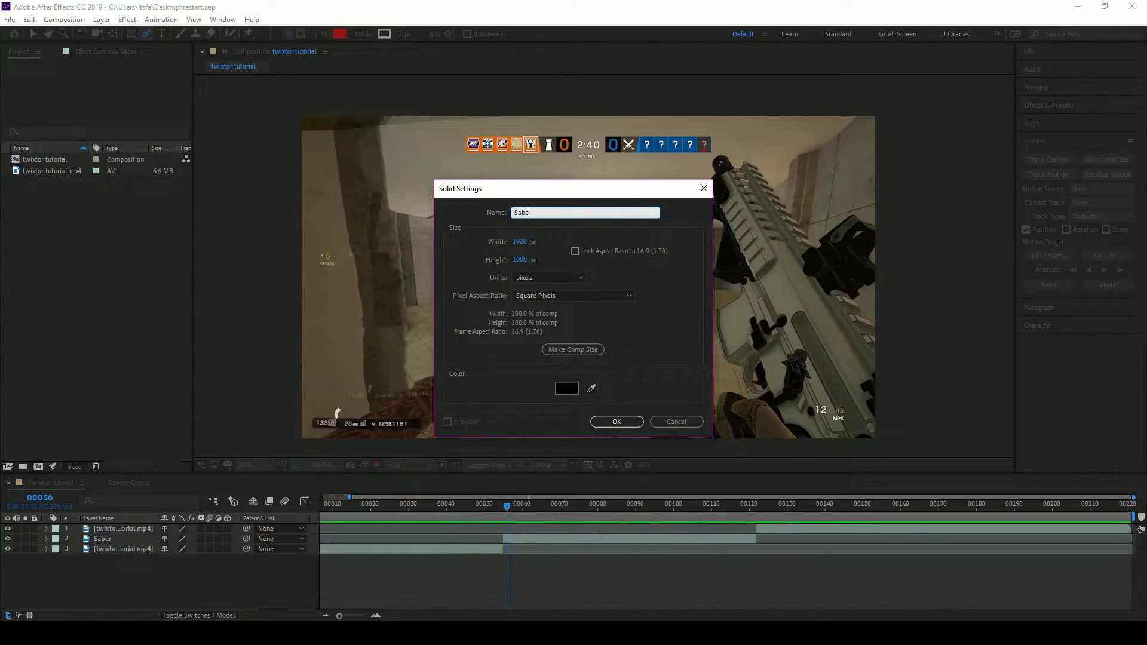
pyautogui.write('r')
pyautogui.press('Return')
pyautogui.hotkey('ctrl', 's')
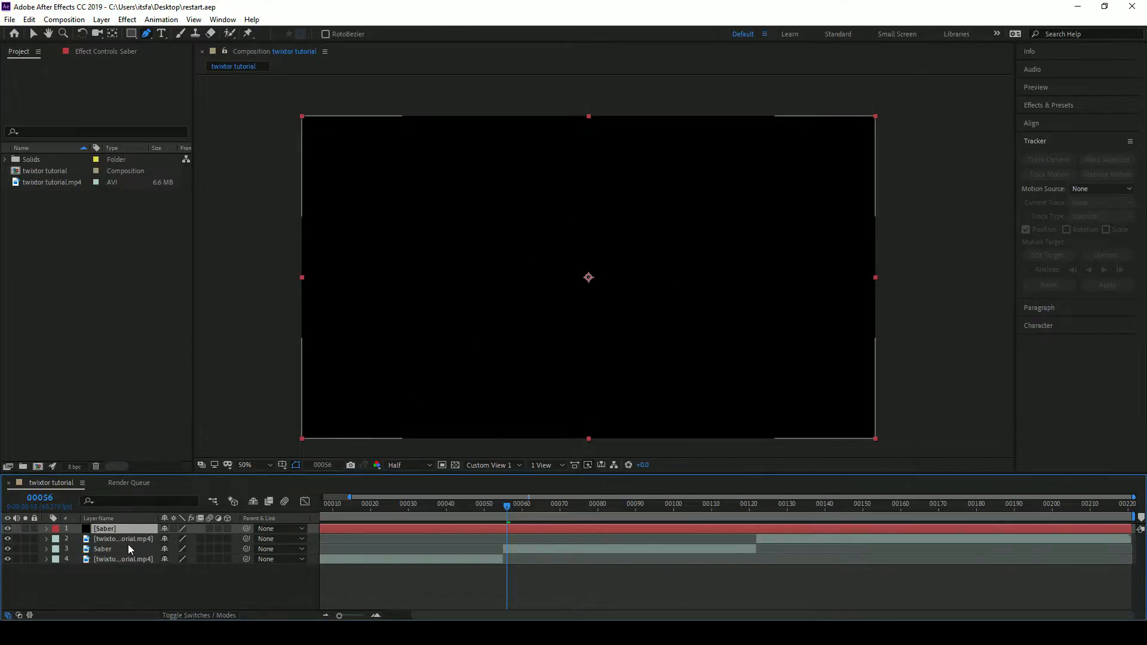
# Try to apply the Video Copilot Saber effect to the new black solid.
pyautogui.click(123, 548)
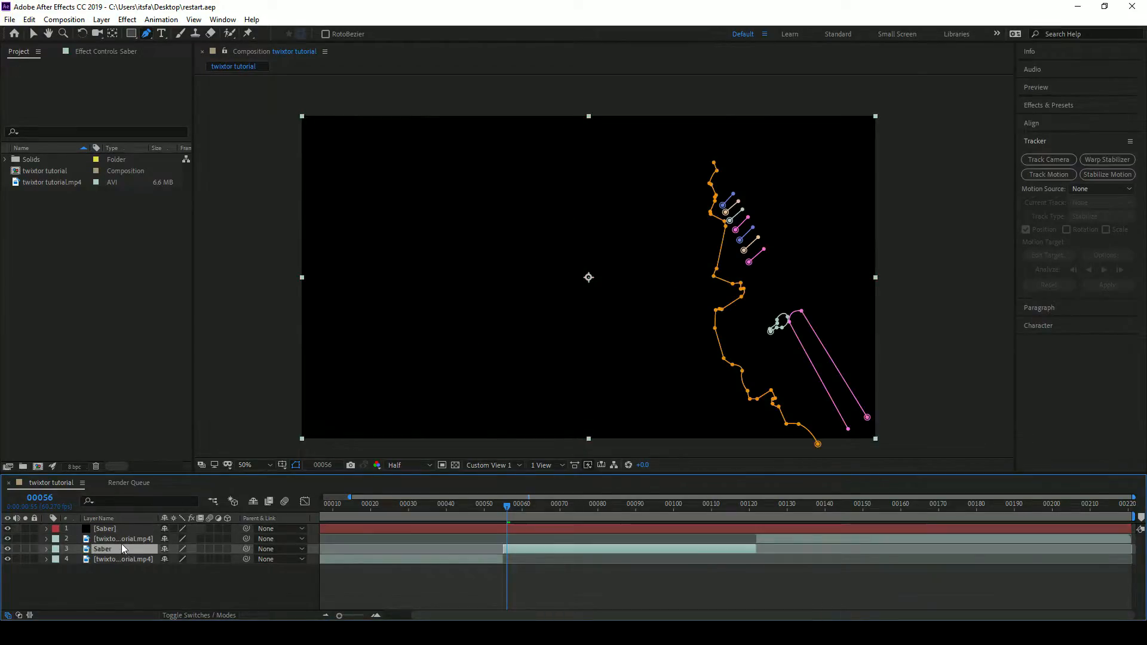
pyautogui.click(111, 531)
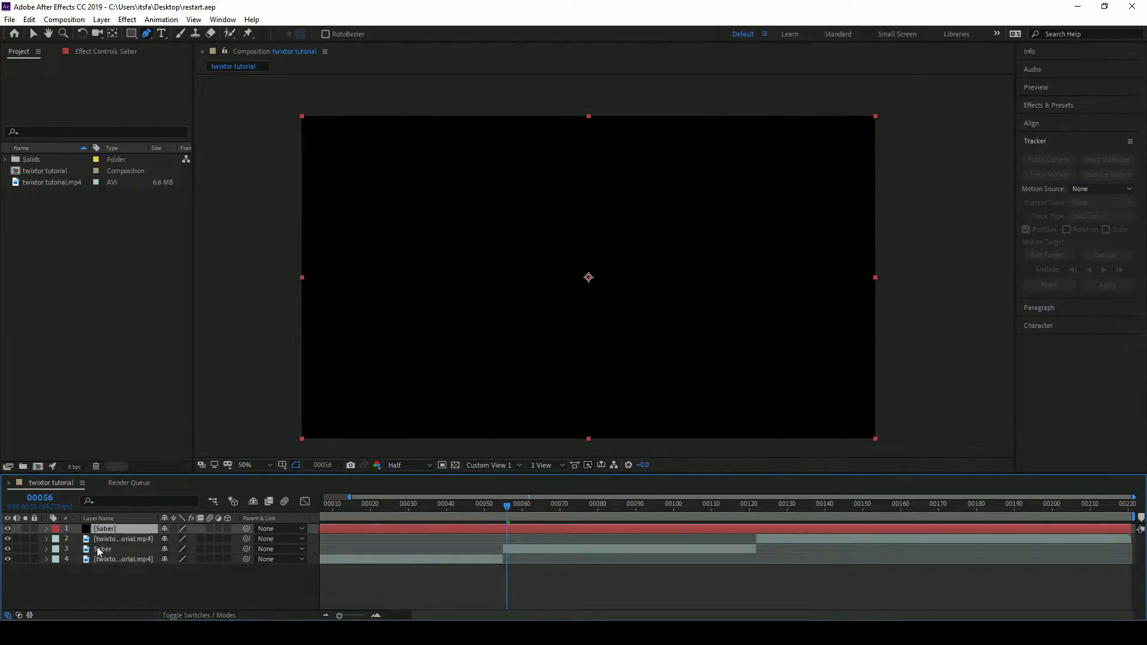
pyautogui.click(127, 19)
pyautogui.moveTo(240, 392)
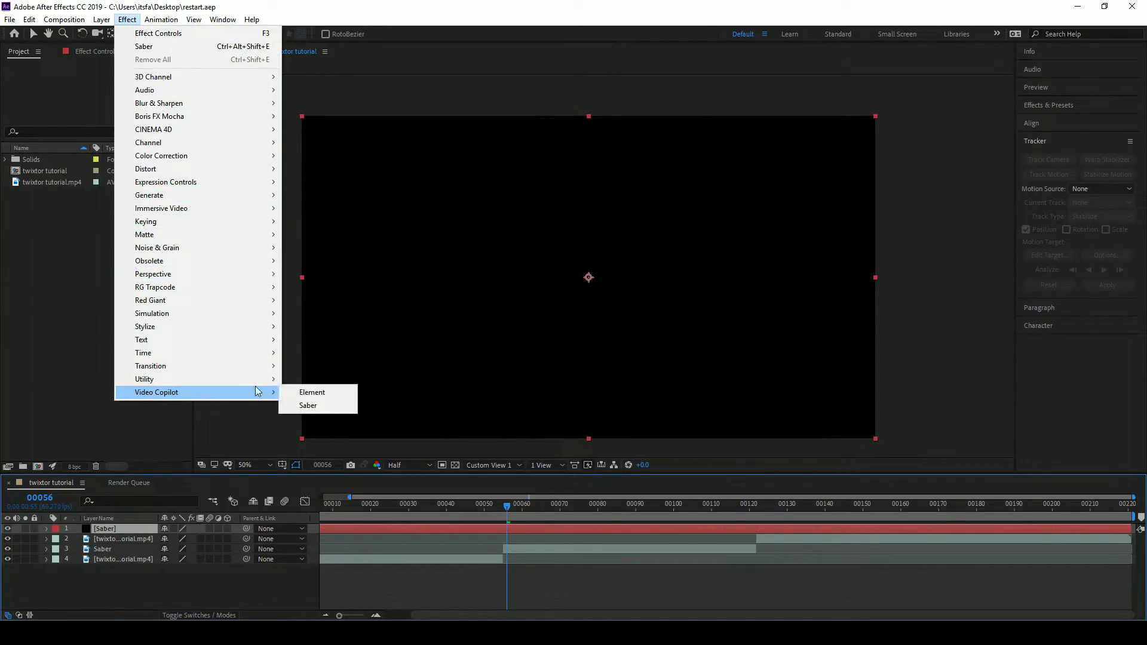
pyautogui.click(308, 406)
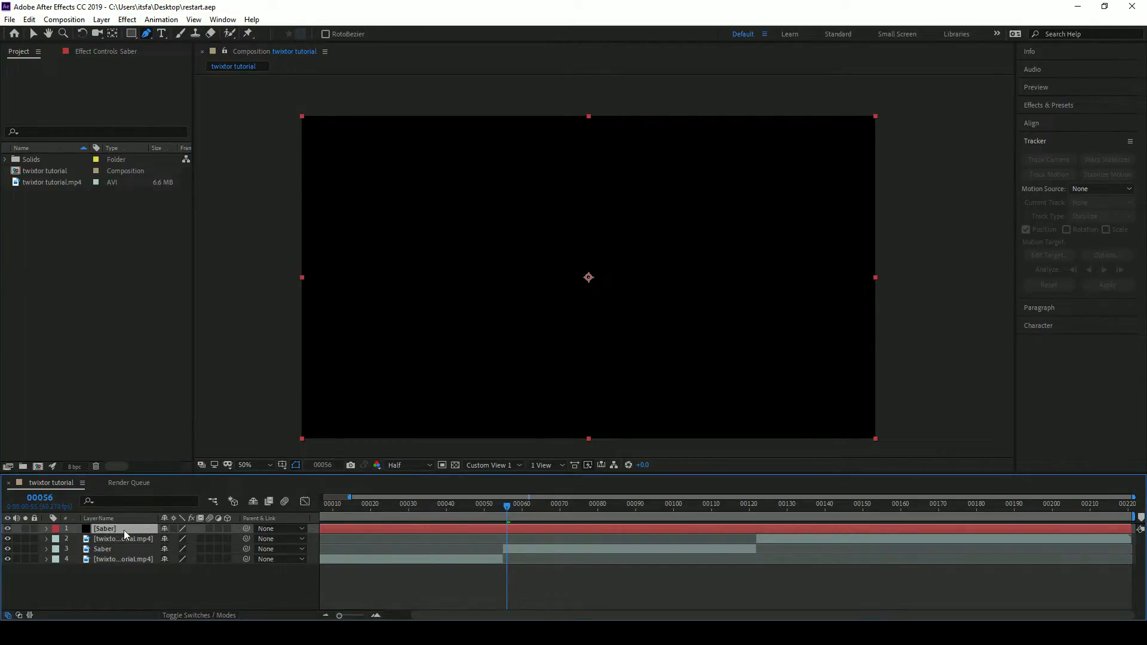
pyautogui.click(128, 21)
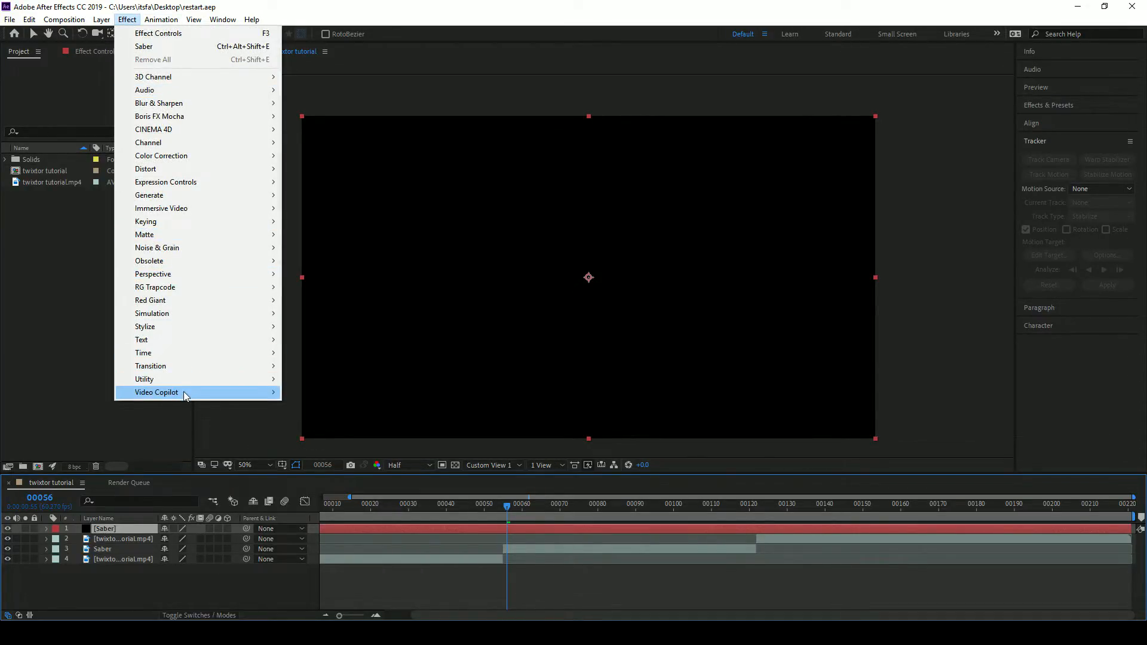
pyautogui.moveTo(184, 392)
# Search the effects and presets for "saber" and select the Video Copilot Saber effect, undoing the stray mask point.
pyautogui.click(1049, 106)
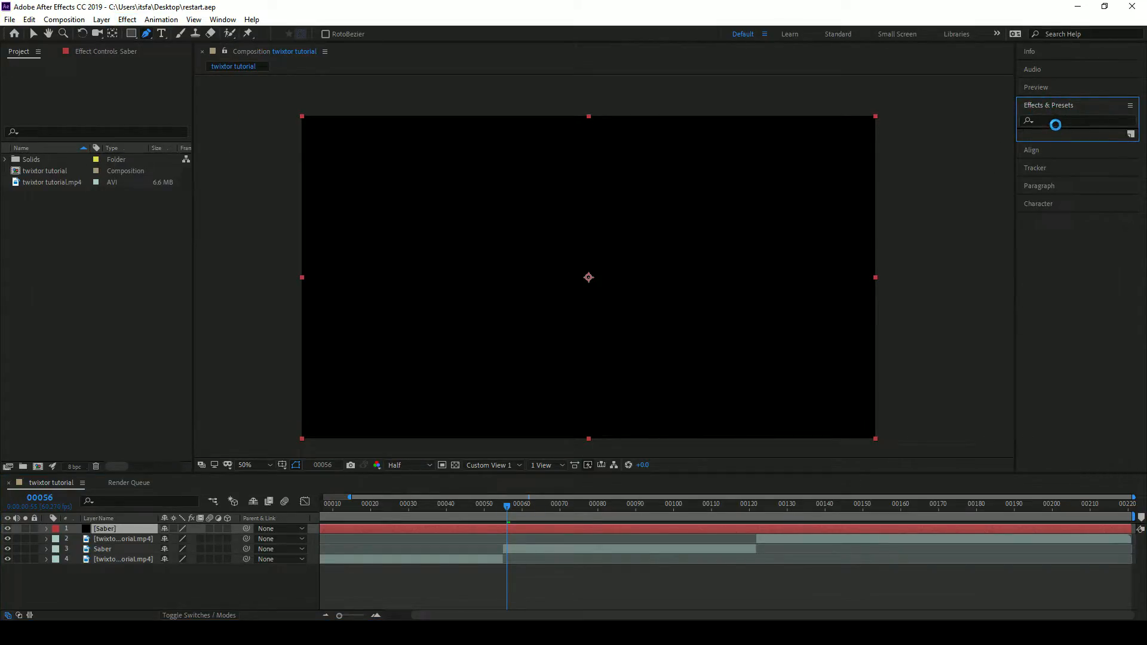
pyautogui.rightClick(1054, 118)
pyautogui.click(981, 115)
pyautogui.click(1036, 119)
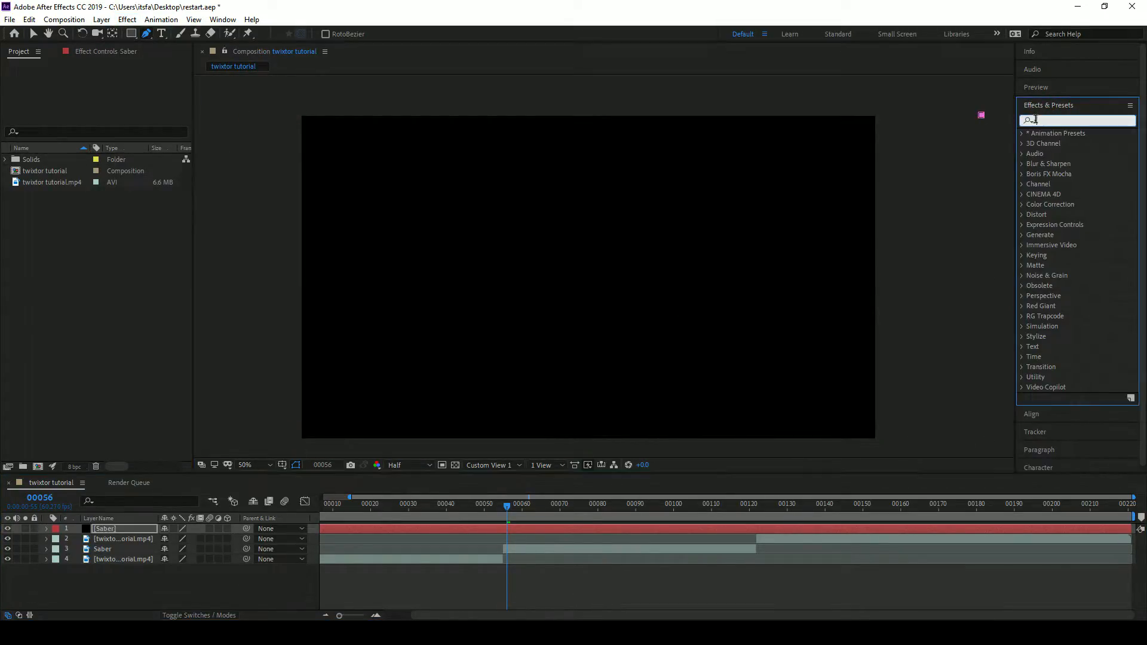
pyautogui.hotkey('ctrl', 'z')
pyautogui.click(1036, 120)
pyautogui.write('saber')
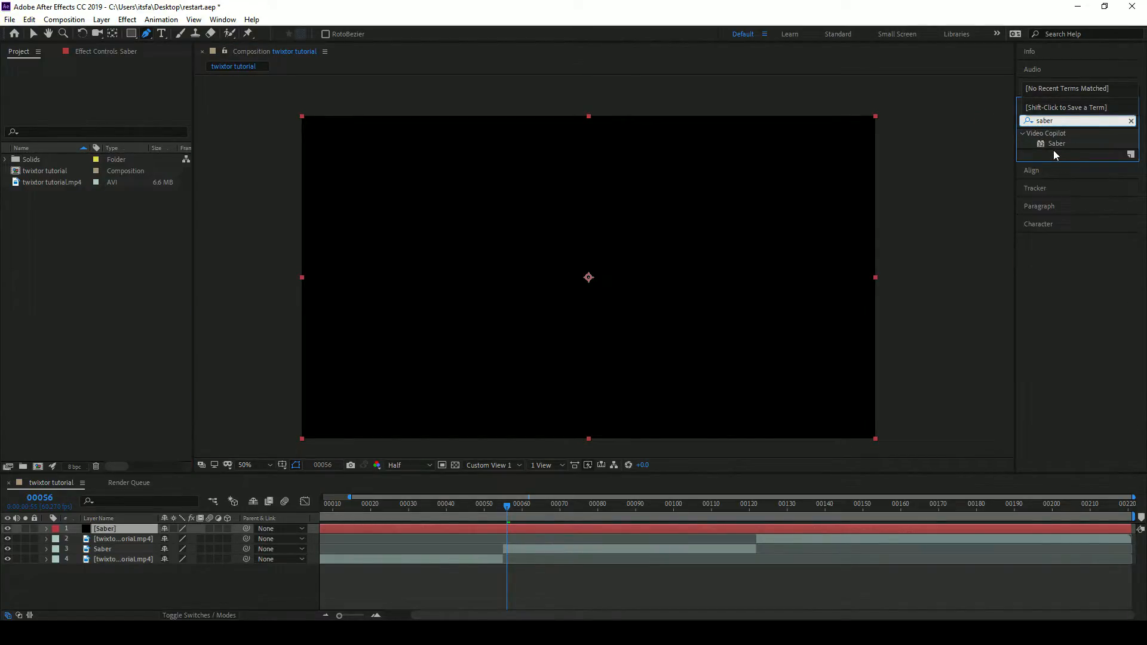
pyautogui.click(1056, 144)
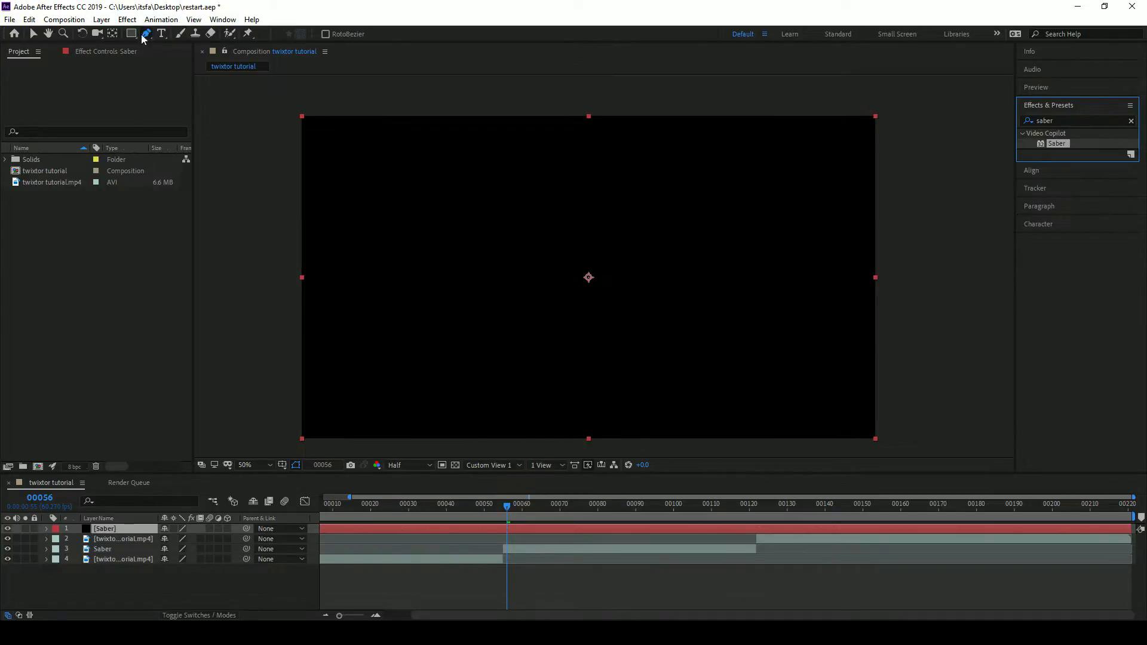
# Close the solid's separate layer view and apply the Video Copilot Saber effect to the black Saber solid.
pyautogui.click(127, 19)
pyautogui.click(121, 535)
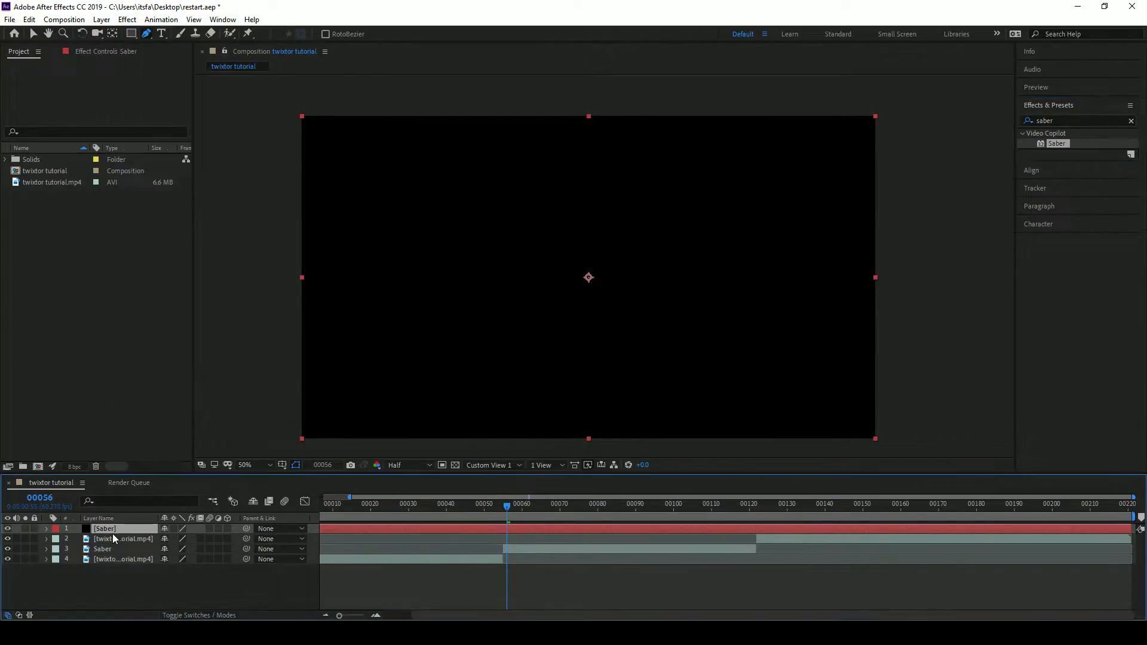
pyautogui.doubleClick(112, 533)
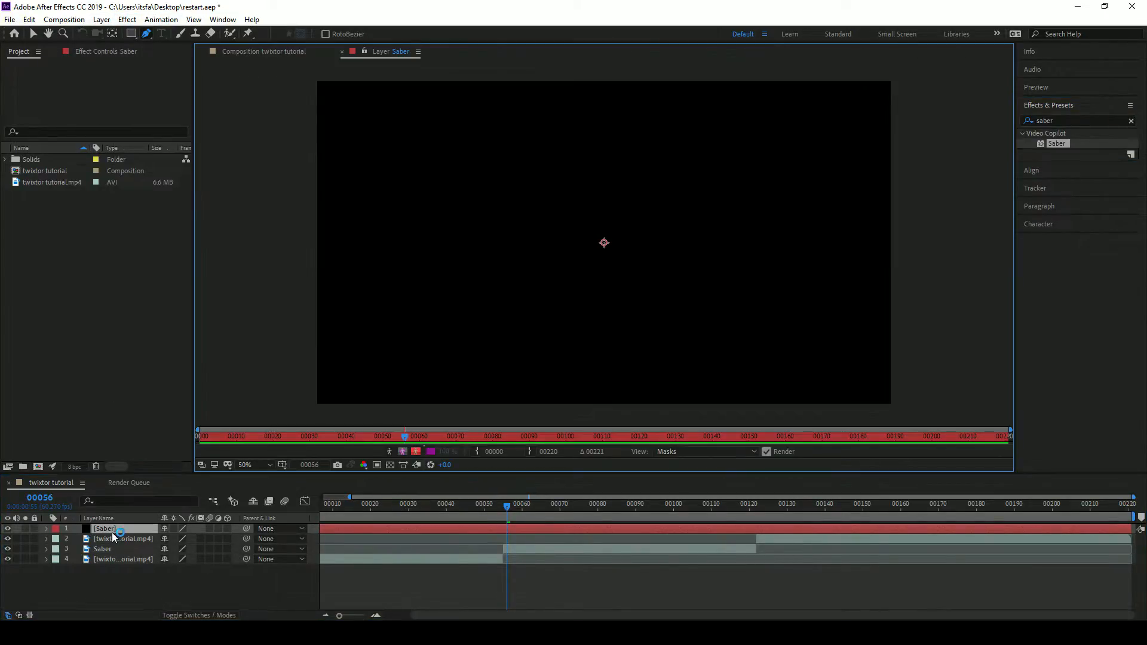
pyautogui.click(341, 51)
pyautogui.click(127, 19)
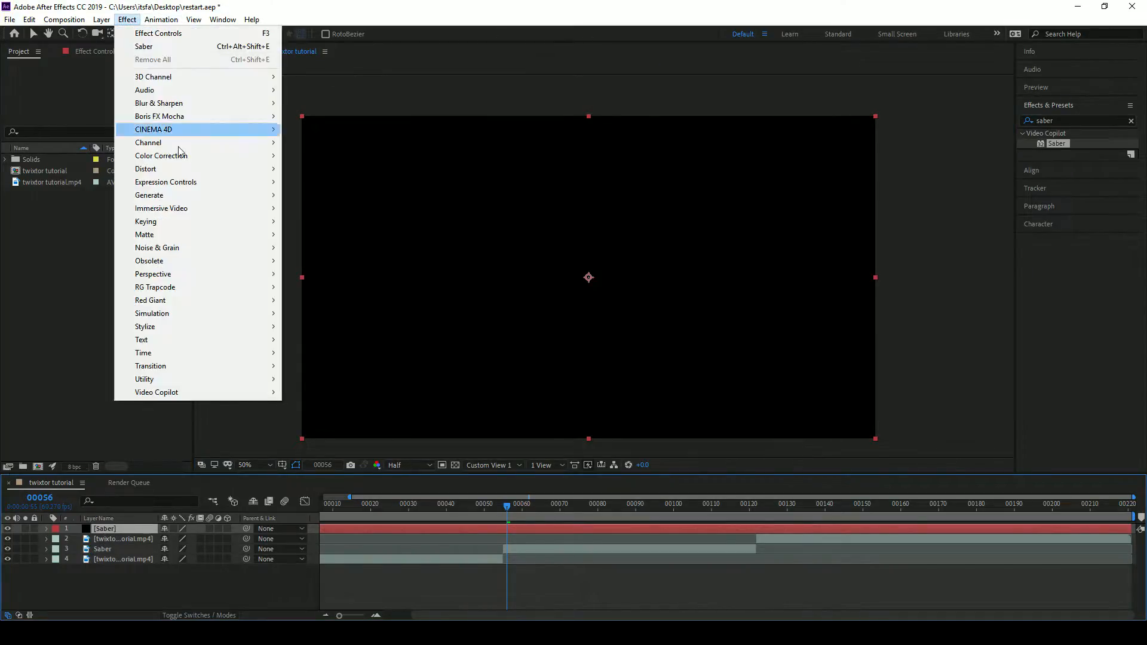
pyautogui.moveTo(215, 392)
pyautogui.click(301, 407)
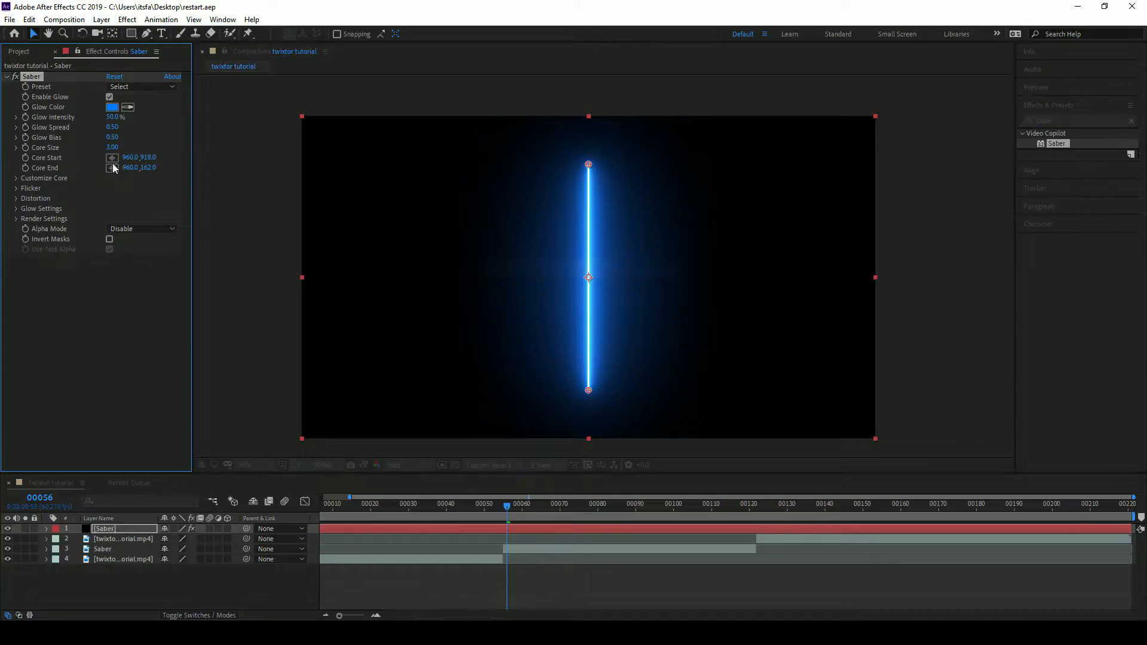
# In the Saber effect's Customize Core settings, set Core Type to Text Layer and list the available text source layers.
pyautogui.click(16, 178)
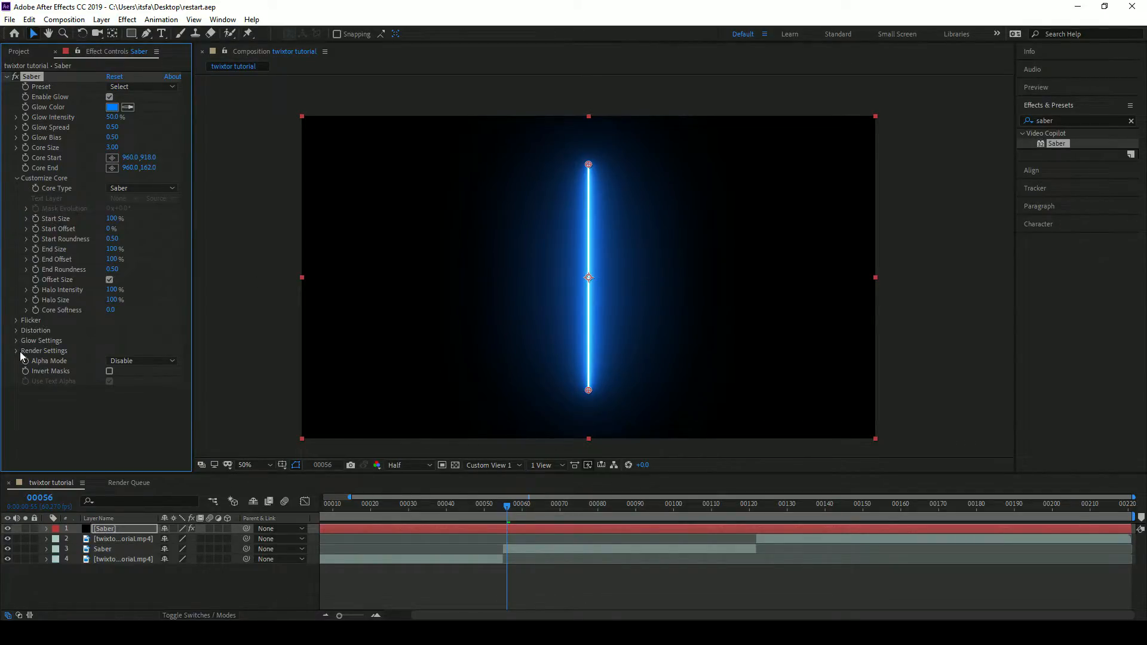
pyautogui.click(132, 191)
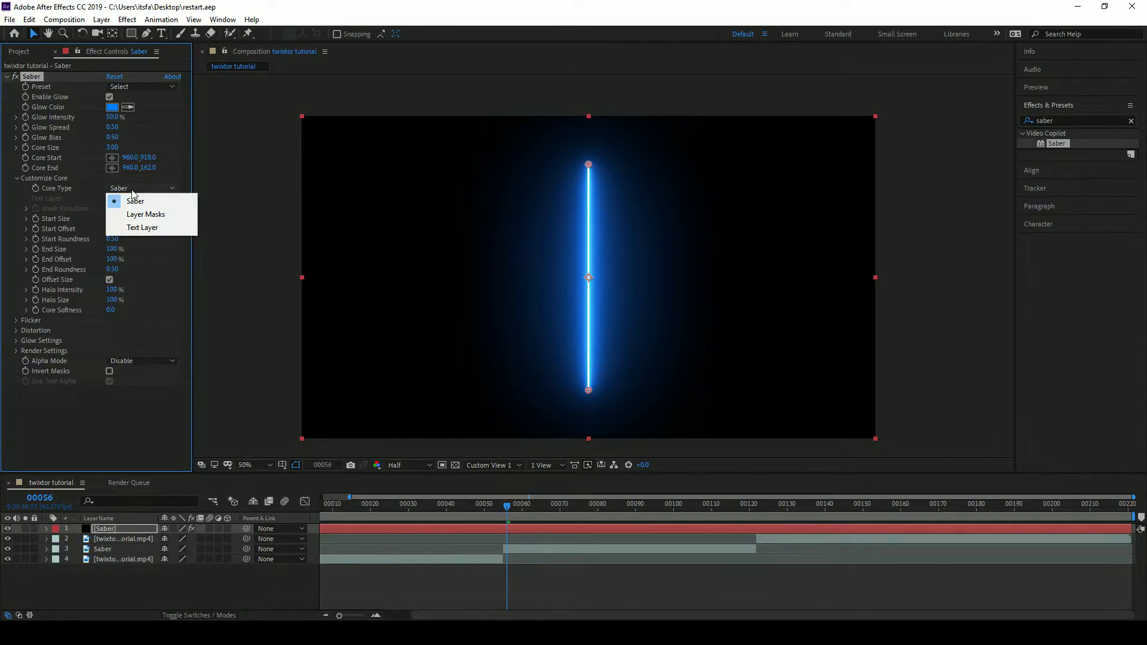
pyautogui.click(157, 229)
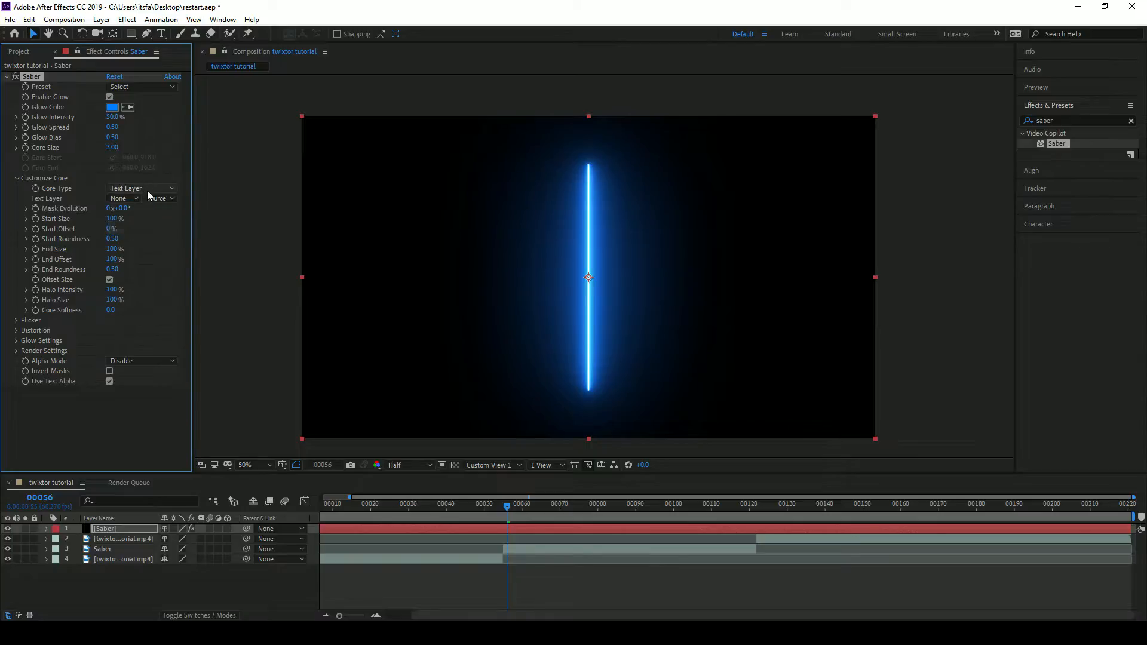
pyautogui.click(127, 199)
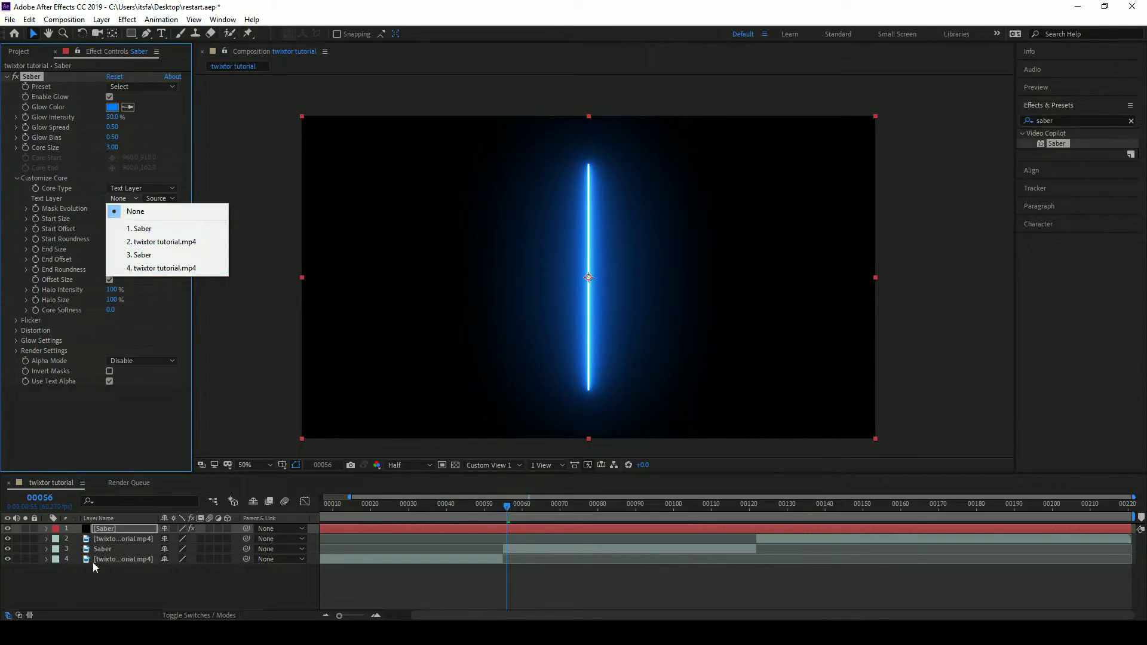
# Create a sample text layer reading "asfsada" beside the glowing saber beam.
pyautogui.click(88, 598)
pyautogui.hotkey('ctrl', 't')
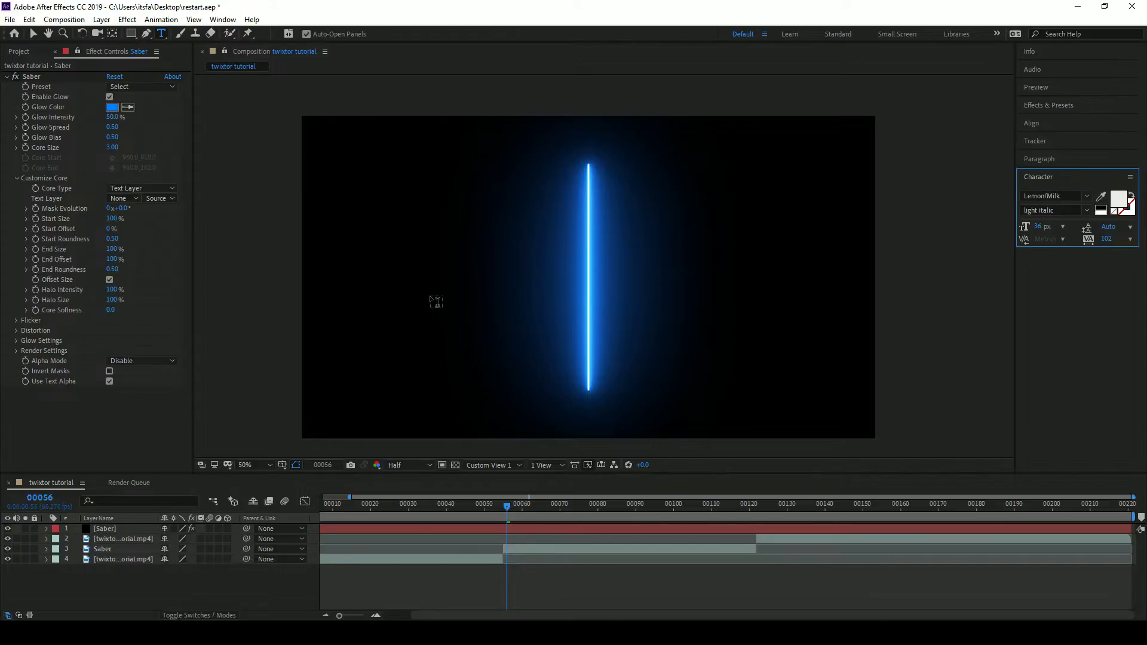
pyautogui.click(431, 297)
pyautogui.write('asfsada')
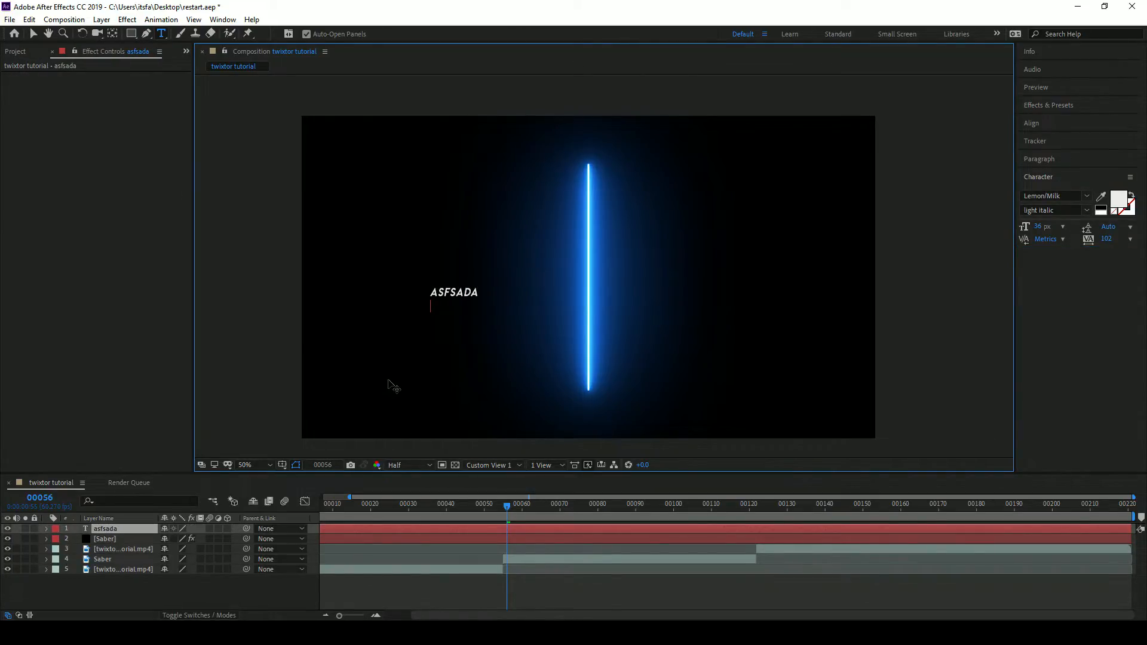
# Save the project and set the Saber effect's Text Layer source to the asfsada layer.
pyautogui.hotkey('ctrl', 's')
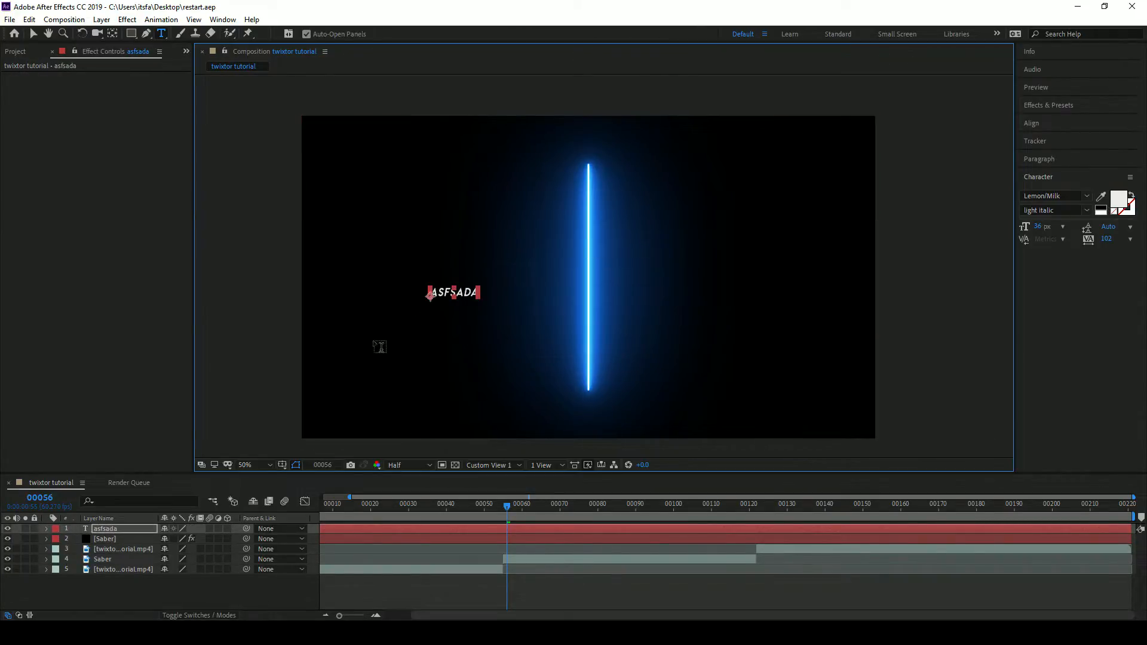
pyautogui.click(102, 537)
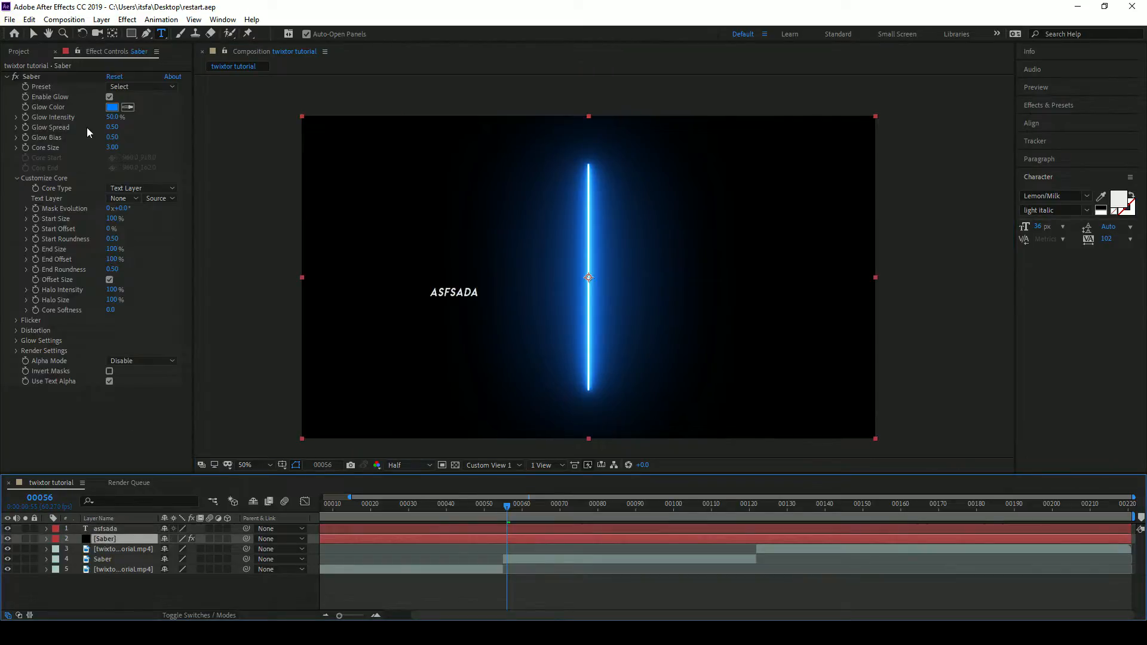
pyautogui.click(126, 199)
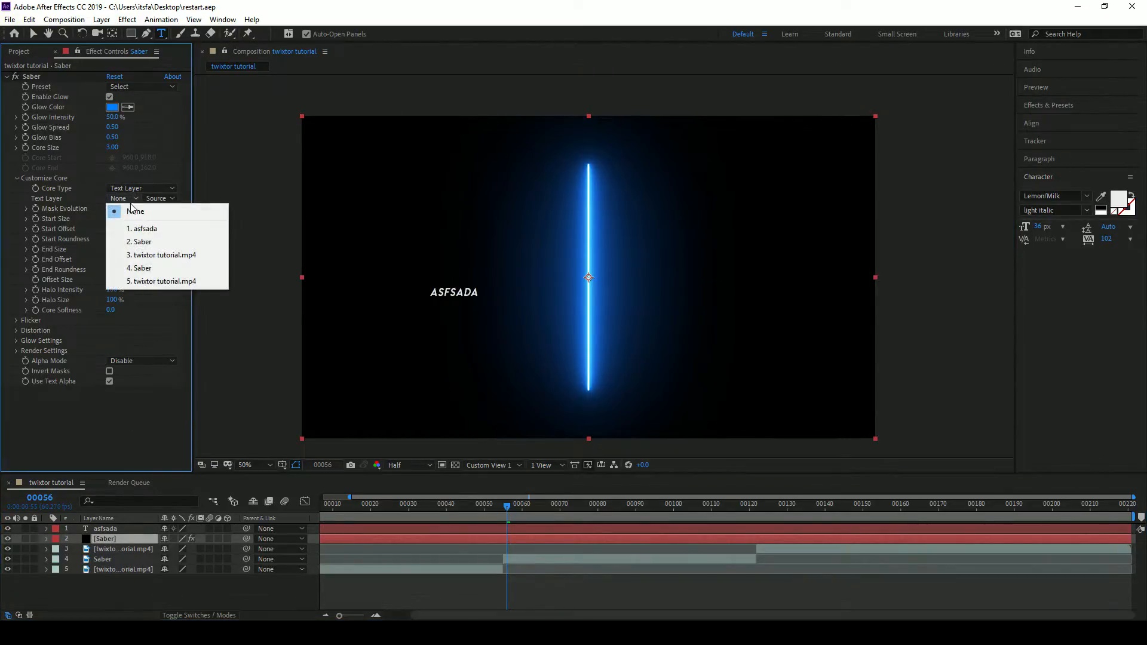
pyautogui.click(140, 230)
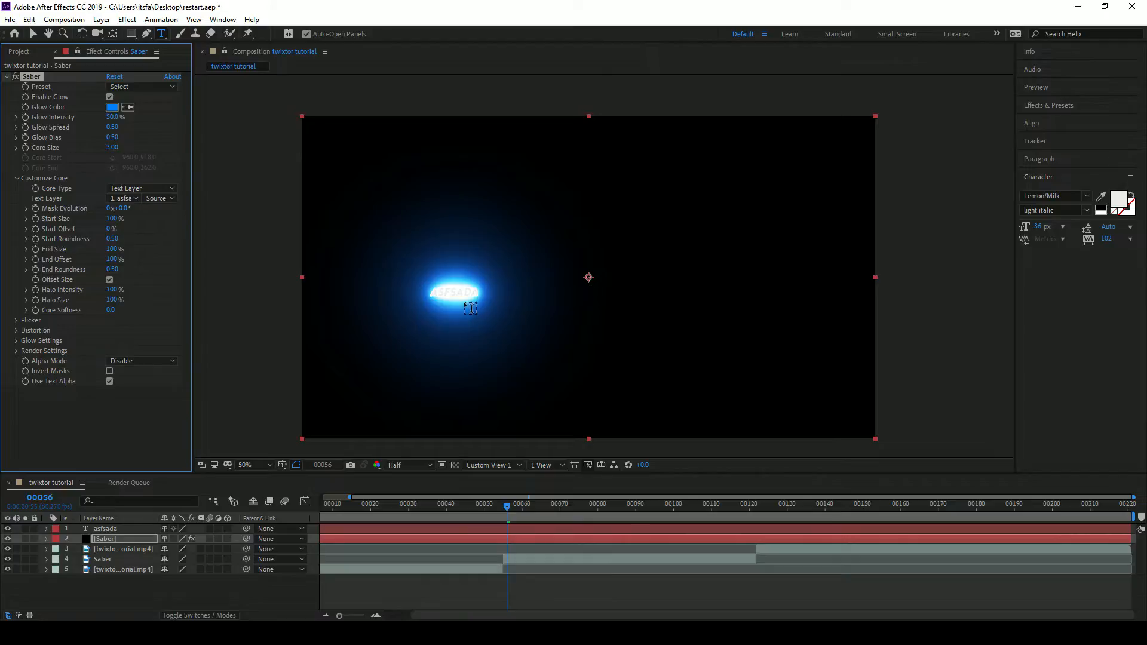
# Move the glowing asfsada text horizontally to the middle of the composition frame.
pyautogui.press('v')
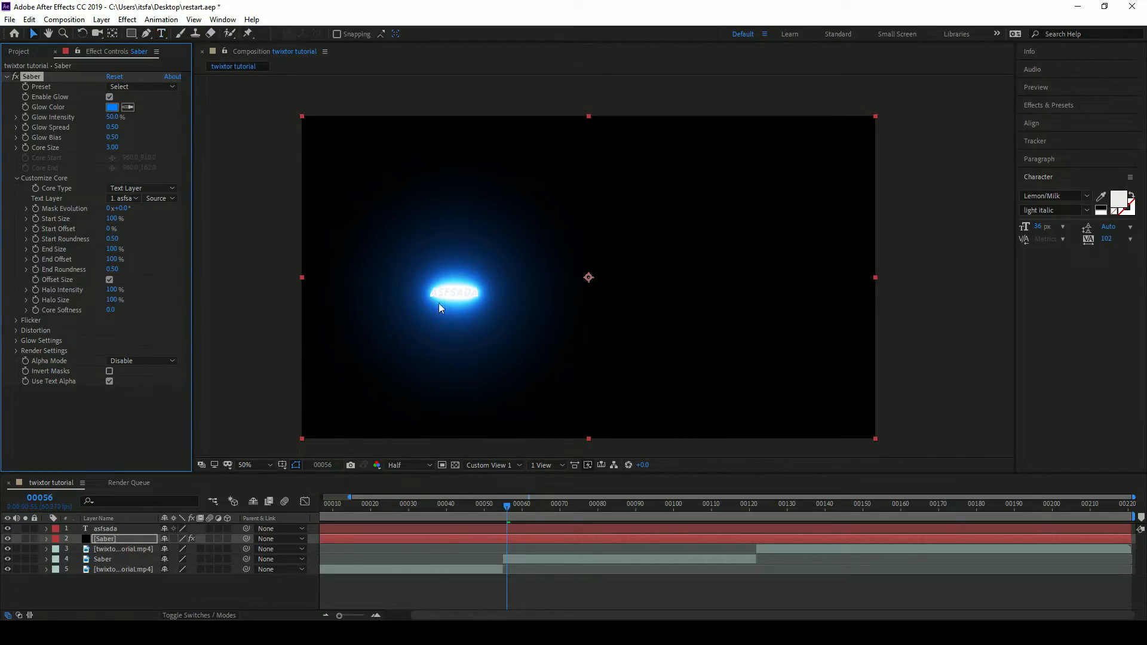
pyautogui.click(452, 291)
pyautogui.click(610, 290)
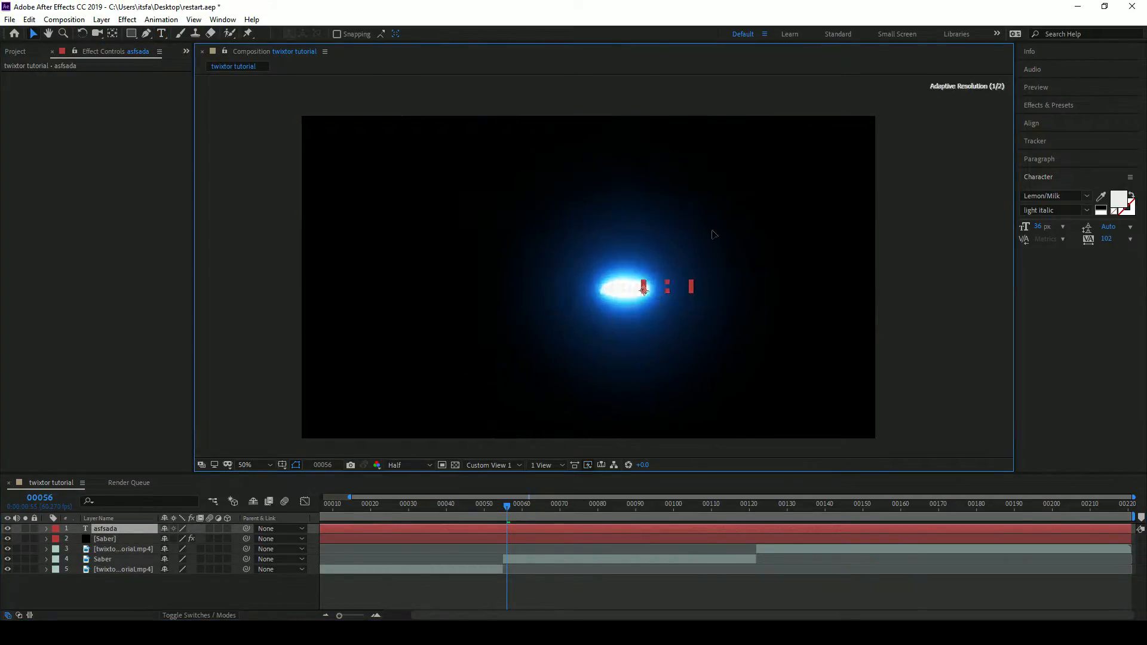
# Undo the text move and source assignment, and delete the asfsada sample text layer.
pyautogui.click(119, 518)
pyautogui.click(116, 519)
pyautogui.click(110, 529)
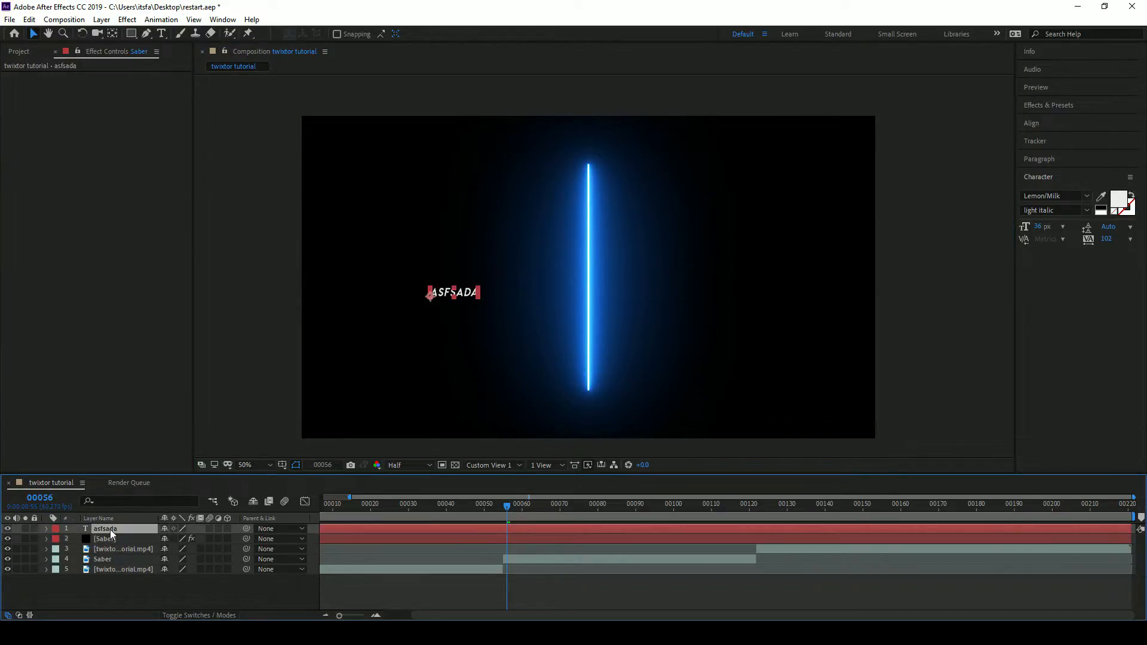
pyautogui.press('Delete')
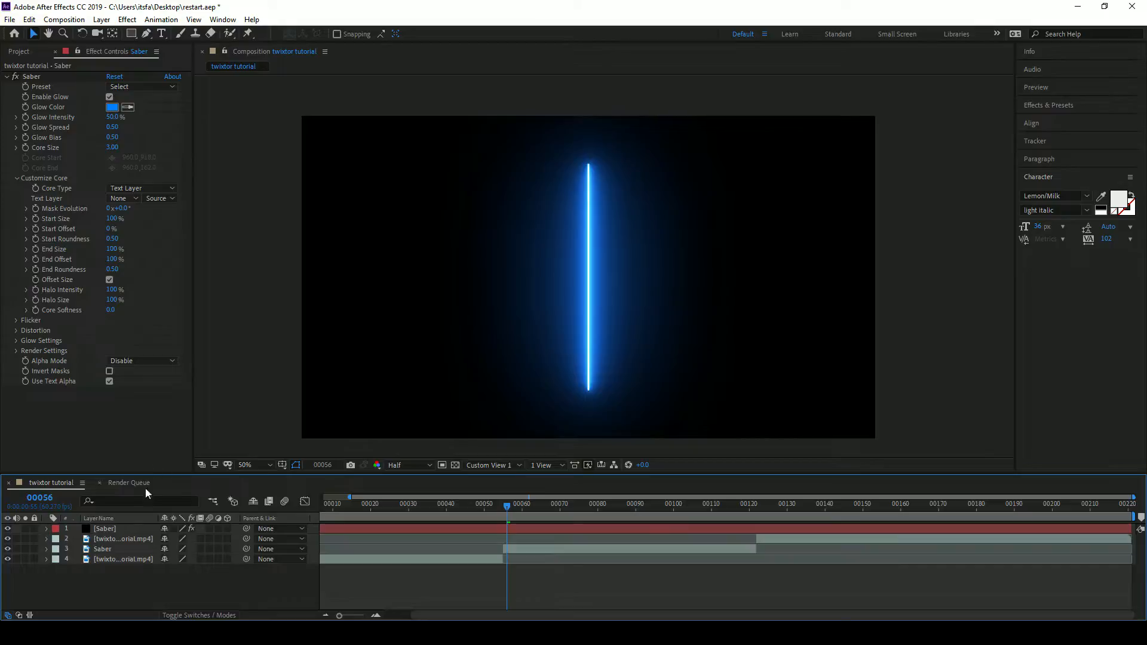
# Hide the black Saber solid and copy Mask 1 through Mask 10 from the Saber video clip layer.
pyautogui.click(46, 549)
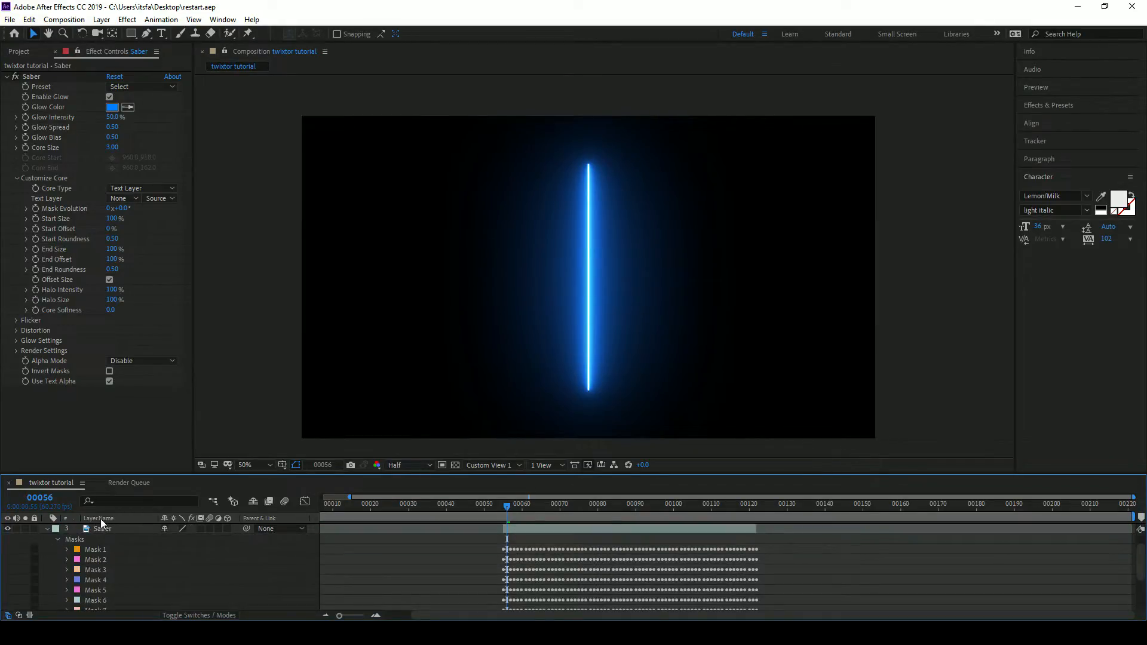
pyautogui.scroll(2, 68, 534)
pyautogui.click(7, 528)
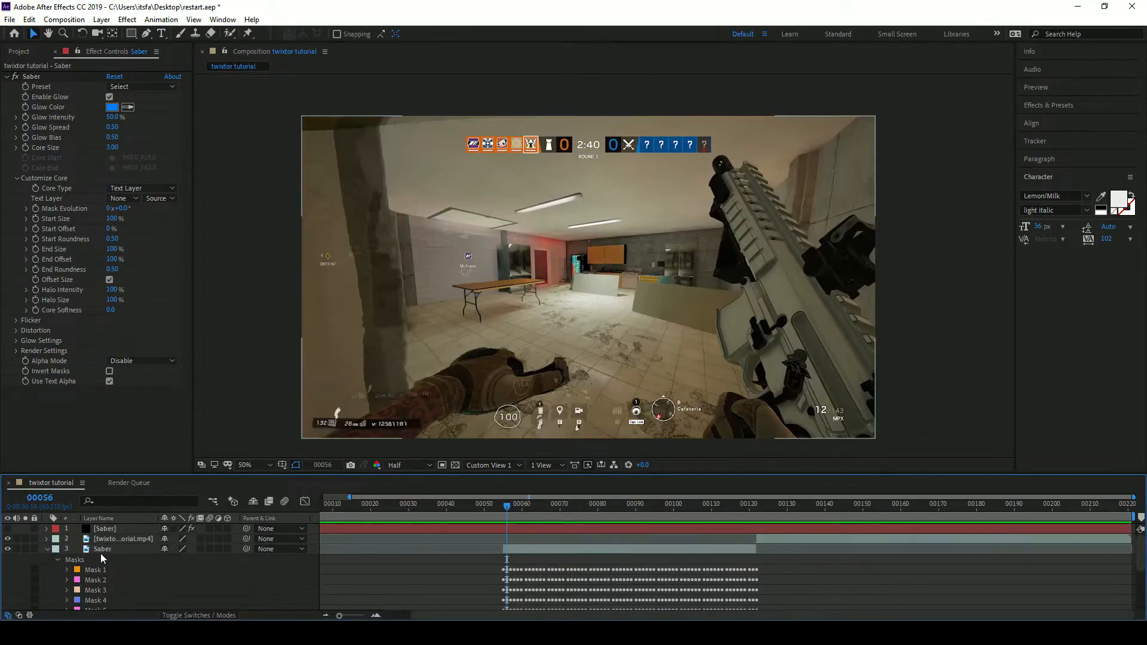
pyautogui.click(100, 552)
pyautogui.scroll(-2, 138, 550)
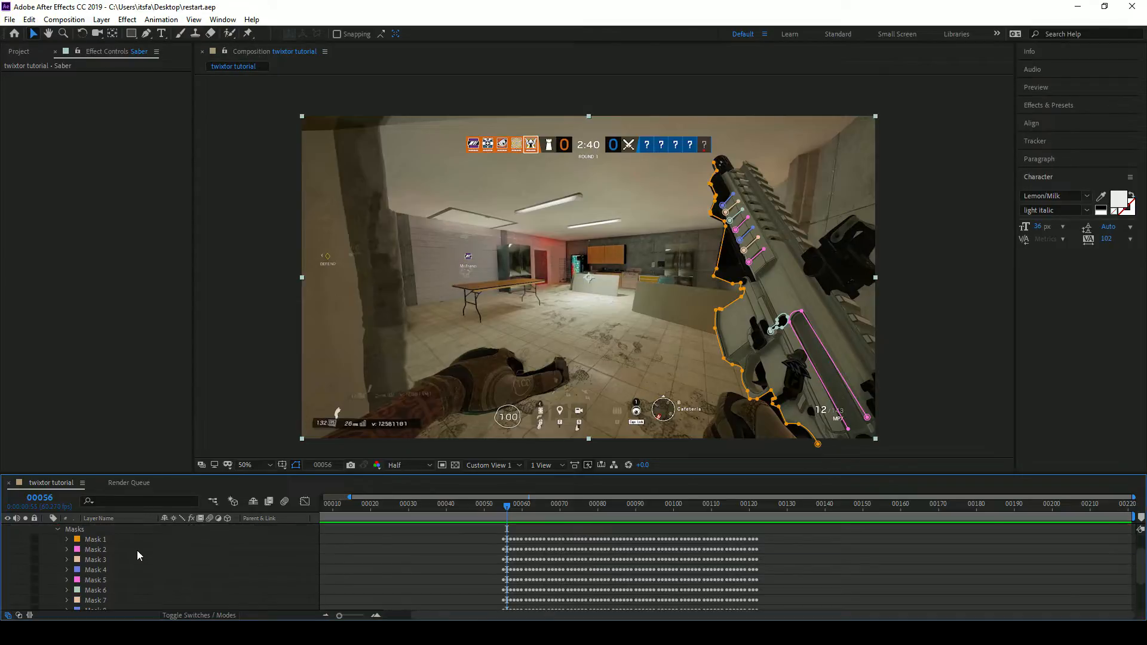
pyautogui.moveTo(166, 544); pyautogui.dragTo(126, 579)
pyautogui.hotkey('ctrl', 'c')
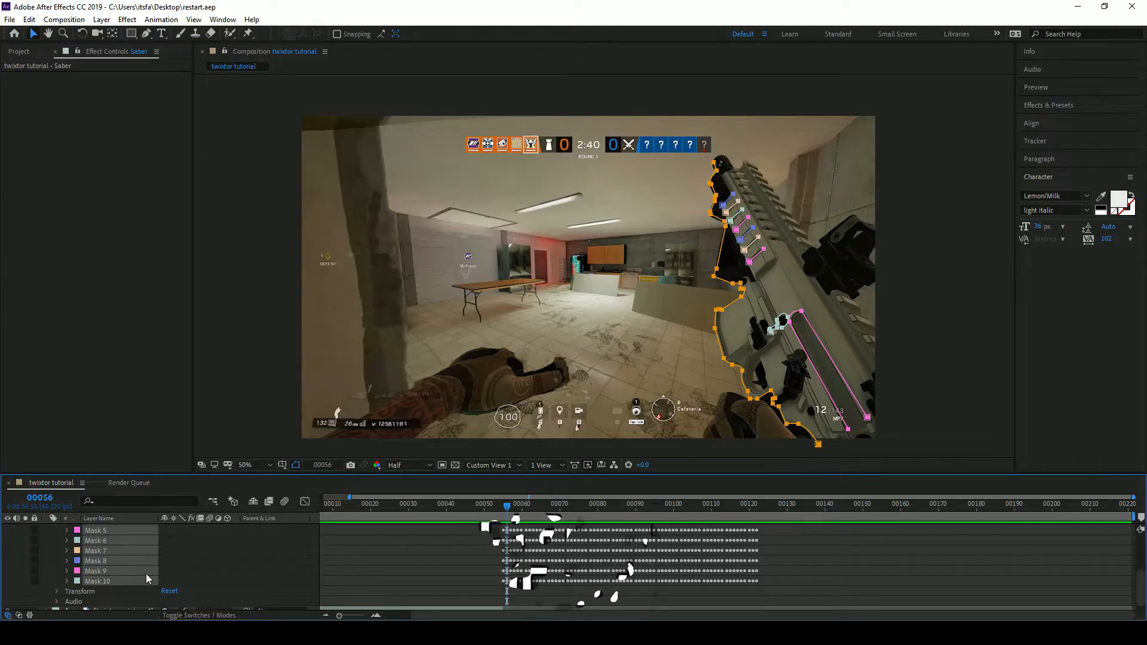
# Paste the copied masks onto the black Saber solid layer and save the project.
pyautogui.scroll(5, 138, 564)
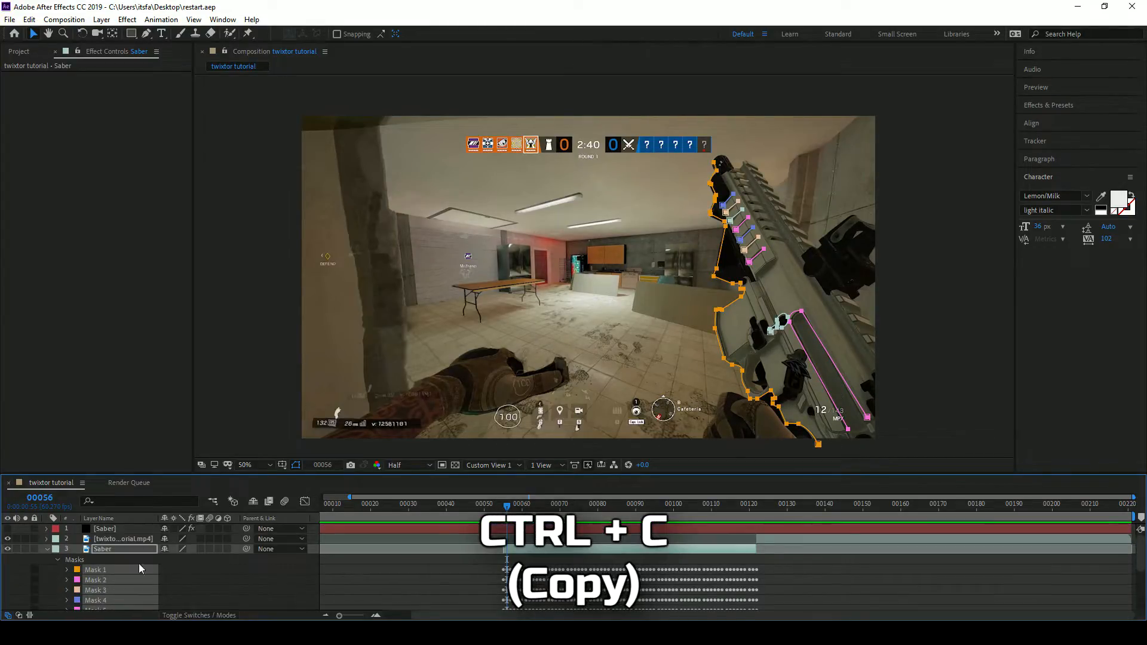
pyautogui.click(46, 549)
pyautogui.click(92, 531)
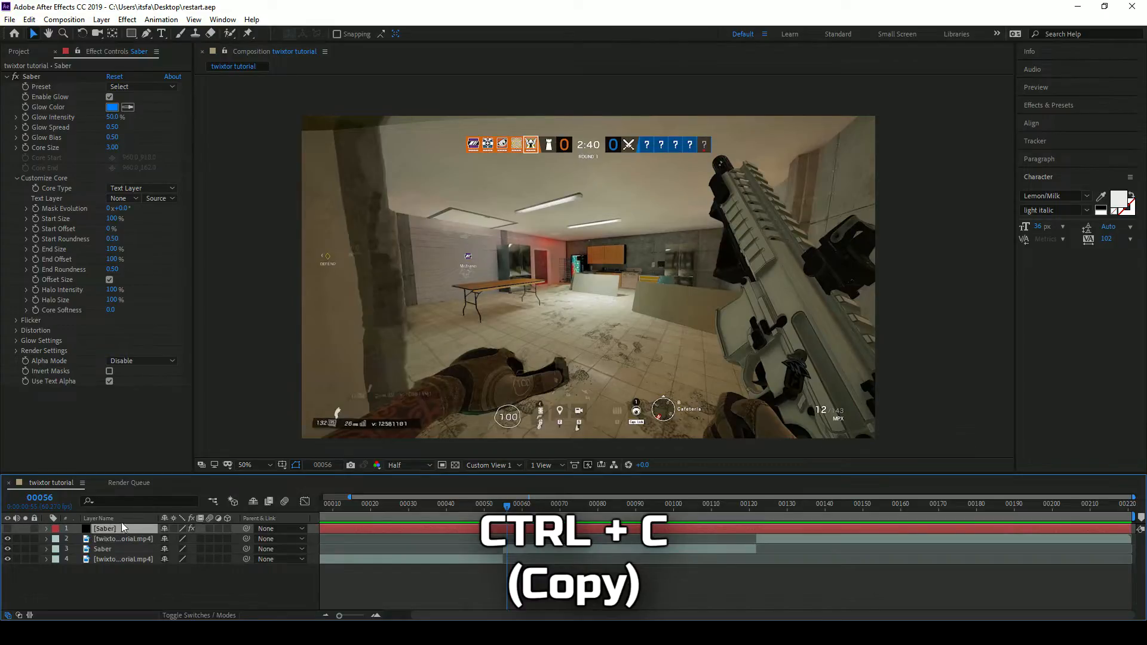
pyautogui.hotkey('ctrl', 'v')
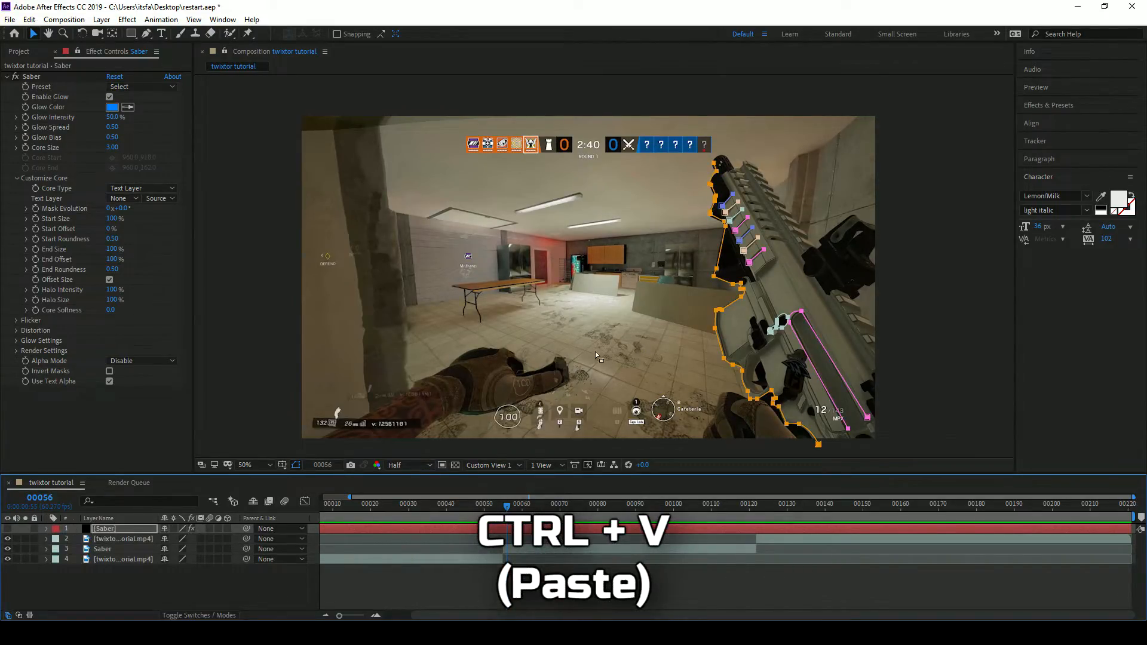
pyautogui.hotkey('ctrl', 's')
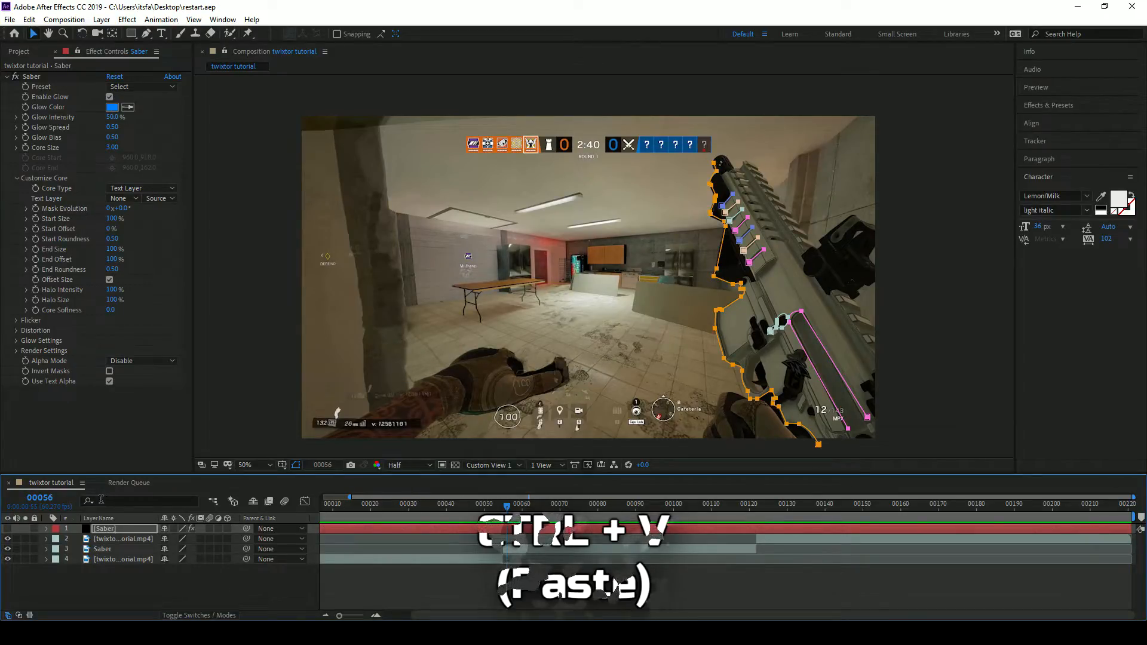
# Cut all masks from the Saber video clip layer, paste them onto the black Saber solid, and save the project.
pyautogui.click(46, 549)
pyautogui.click(87, 540)
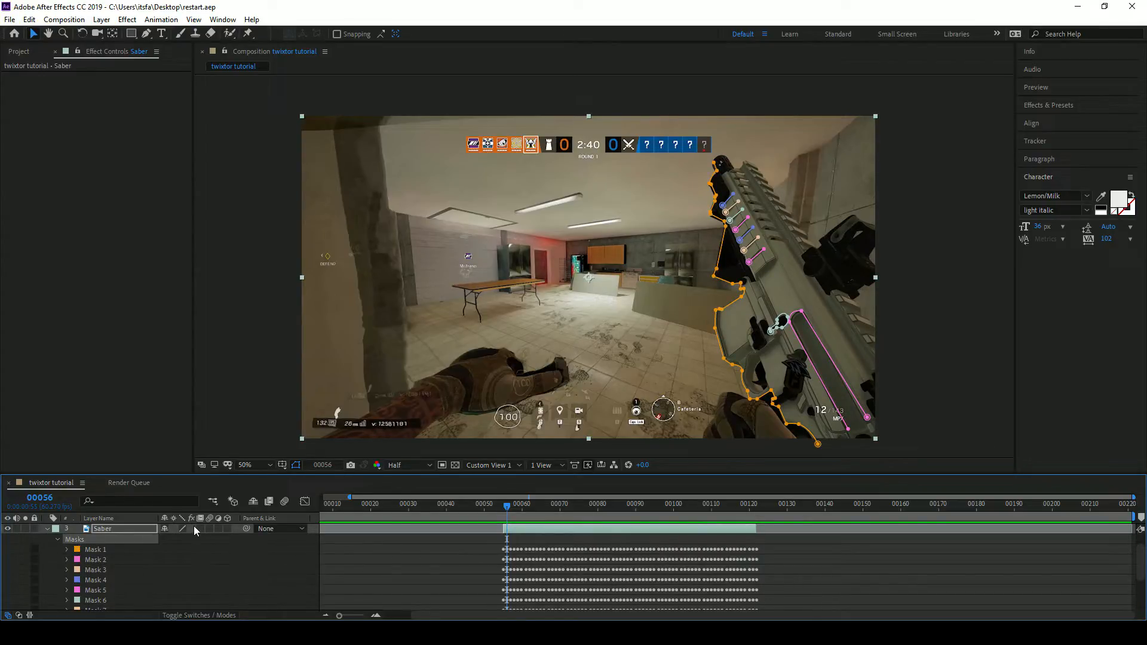
pyautogui.hotkey('ctrl', 'x')
pyautogui.click(47, 549)
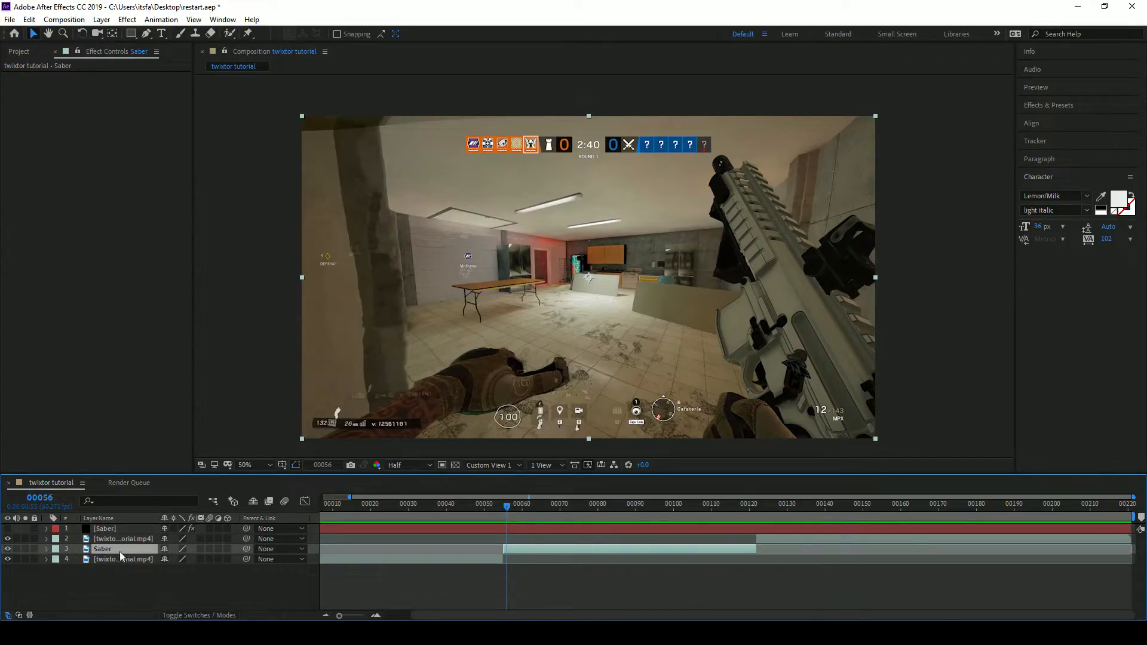
pyautogui.click(117, 529)
pyautogui.hotkey('ctrl', 'v')
pyautogui.hotkey('ctrl', 's')
pyautogui.moveTo(508, 506)
pyautogui.mouseDown()
pyautogui.moveTo(697, 511)
pyautogui.moveTo(506, 506)
pyautogui.mouseUp()
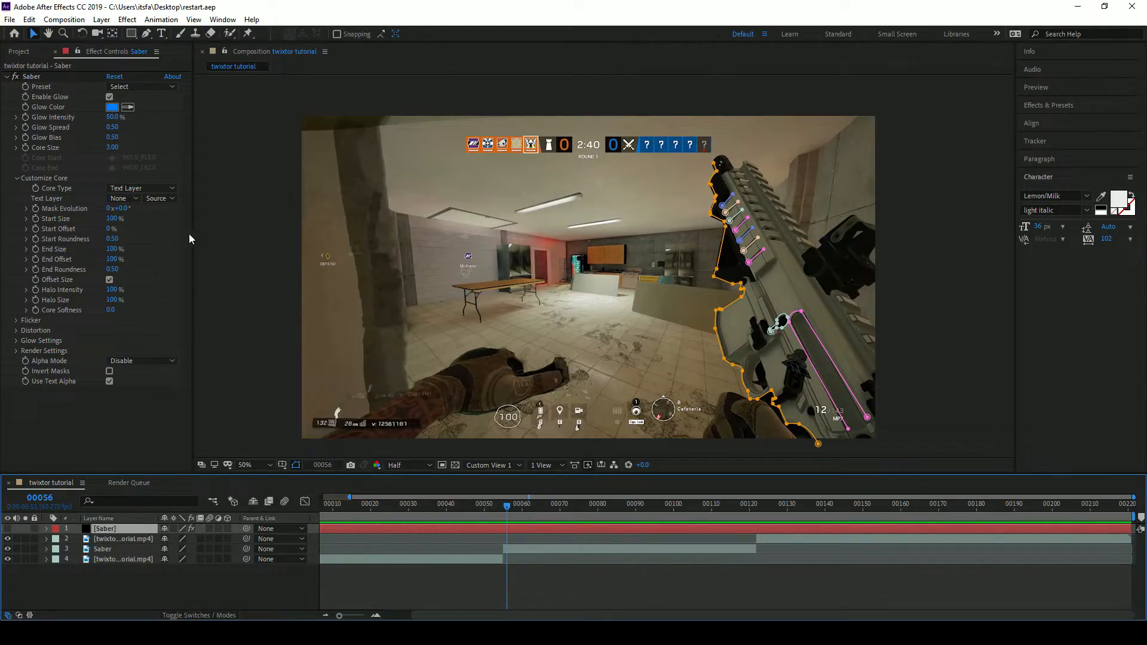
# Show the black Saber solid again and set Composite Settings to Transparent in the Saber effect's Render Settings.
pyautogui.click(128, 189)
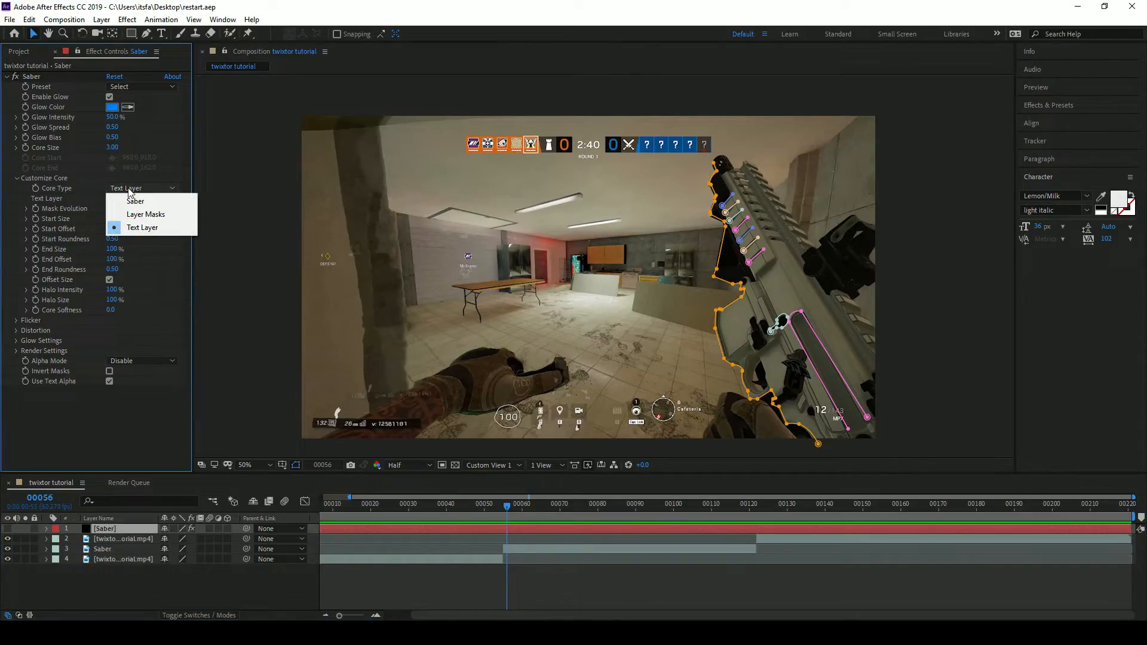
pyautogui.click(5, 534)
pyautogui.click(7, 529)
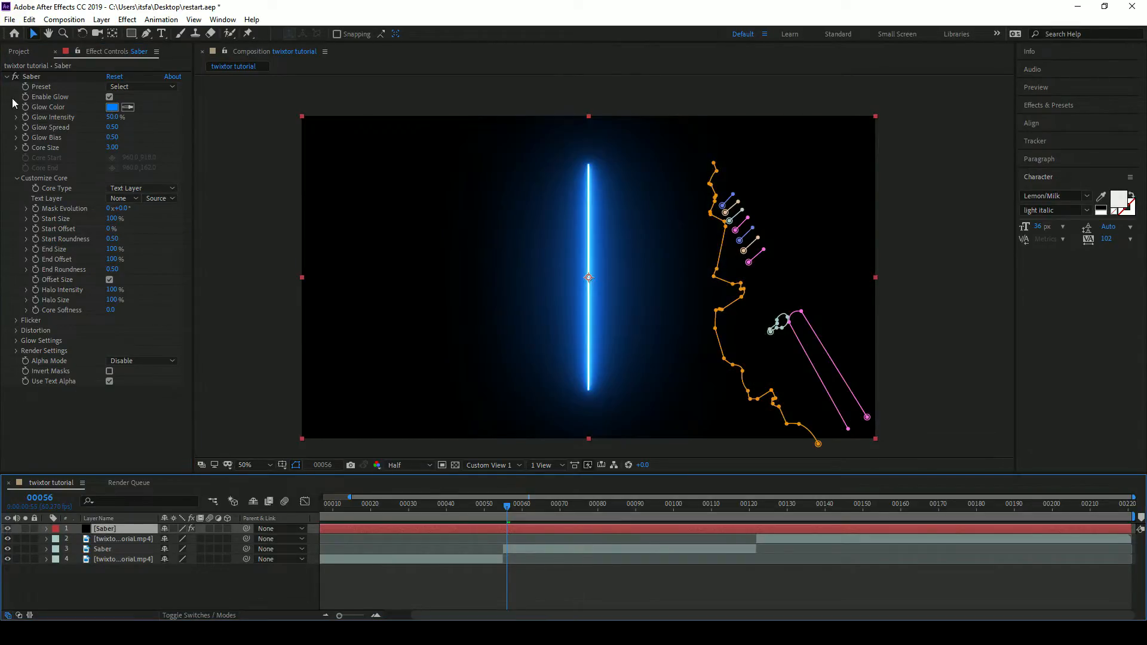
pyautogui.click(17, 351)
pyautogui.scroll(-1, 60, 372)
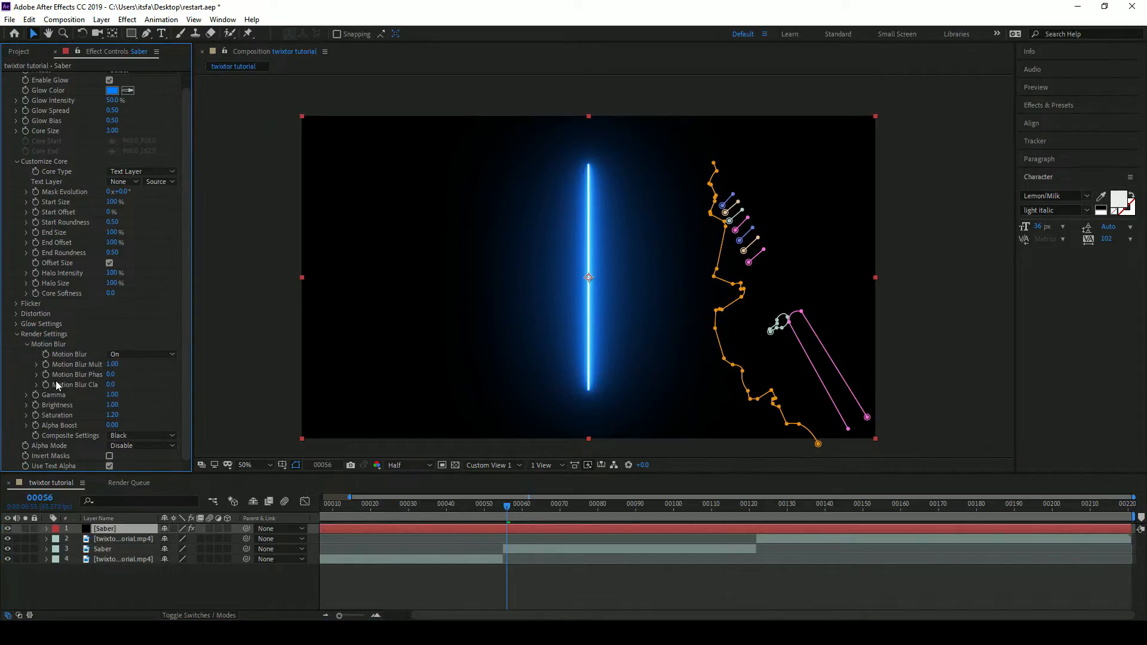
pyautogui.click(123, 436)
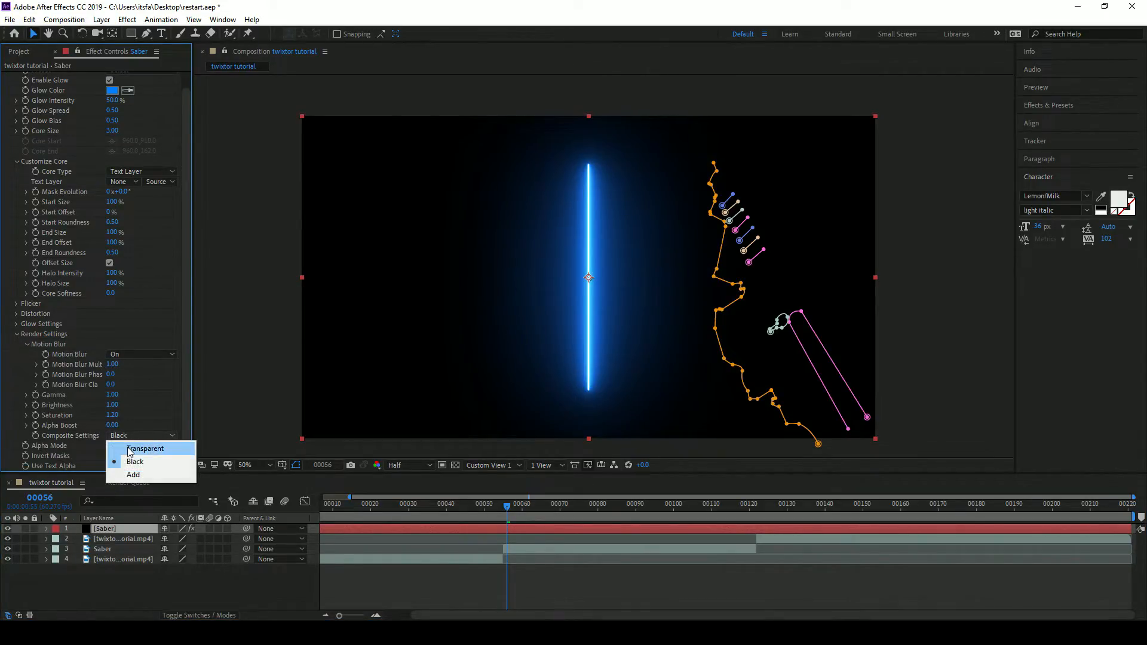
pyautogui.click(129, 448)
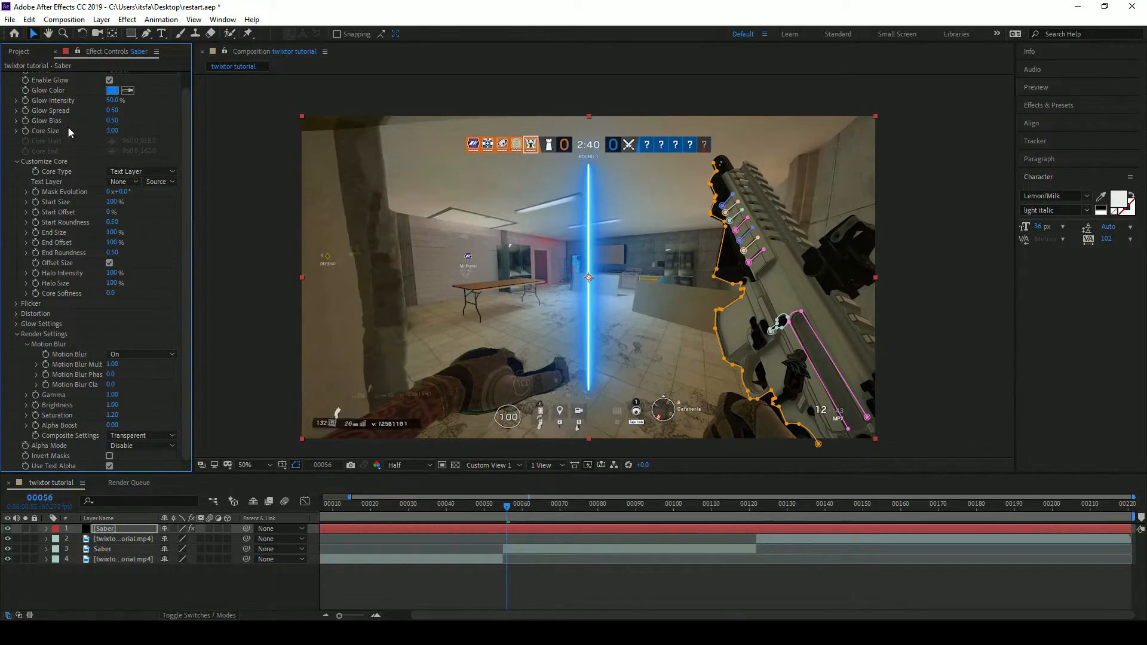
# Set the Saber effect's Core Type to Layer Masks.
pyautogui.scroll(1, 72, 149)
pyautogui.click(135, 200)
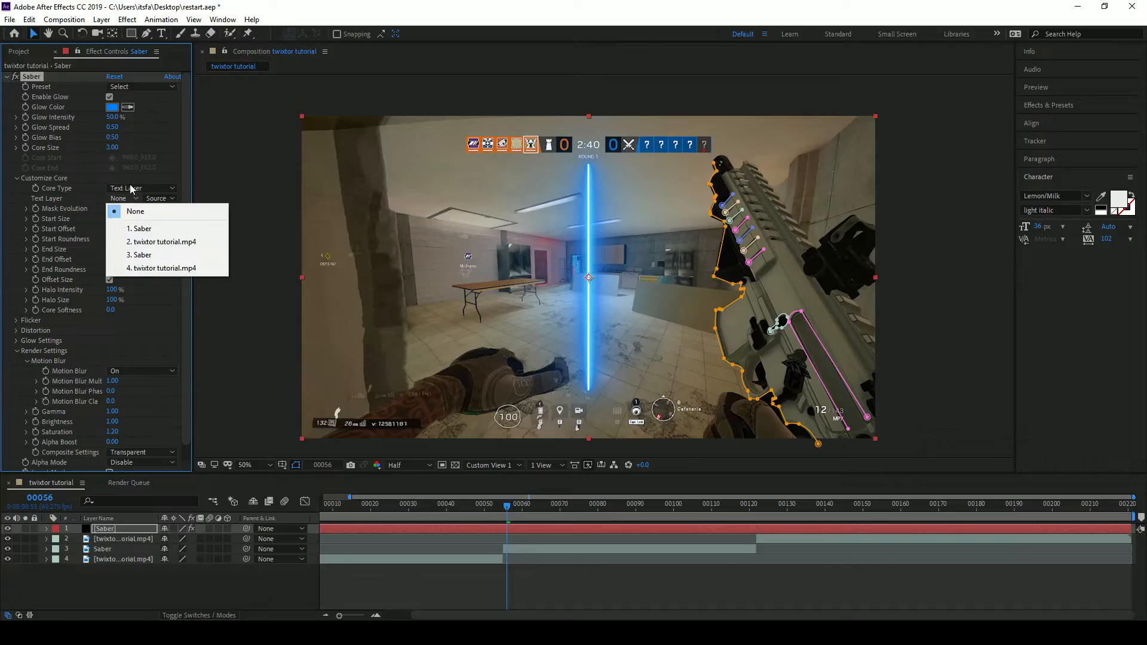
pyautogui.click(131, 189)
pyautogui.click(158, 215)
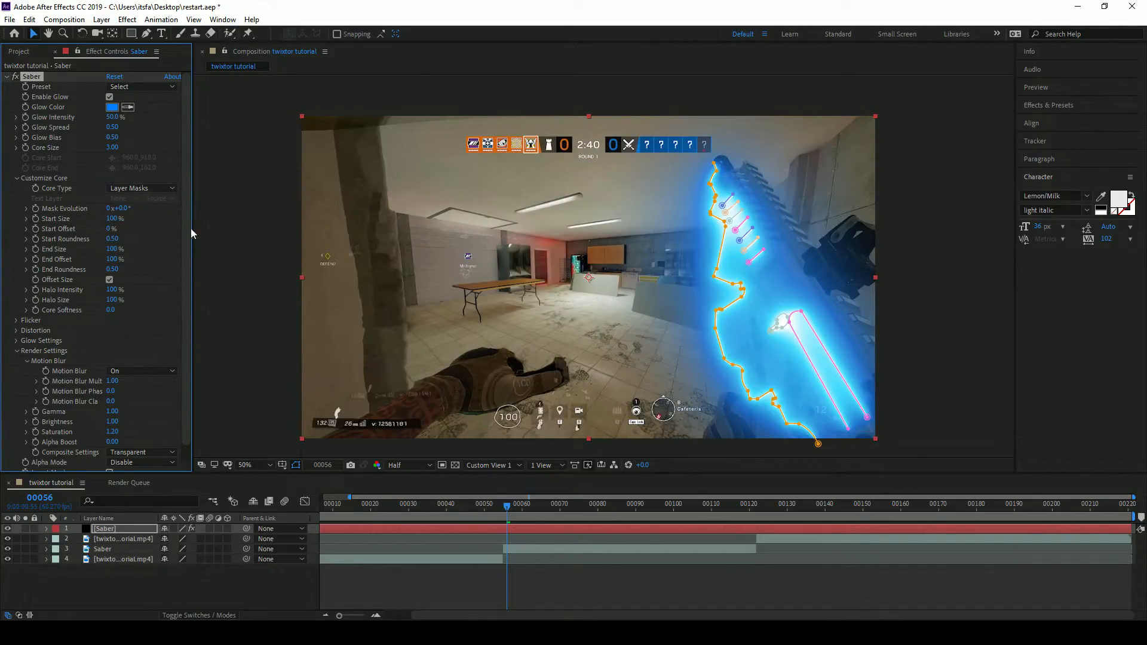
# Inspect the tracked masks inside the Saber solid and check the glow on the gun at frame 59.
pyautogui.click(47, 528)
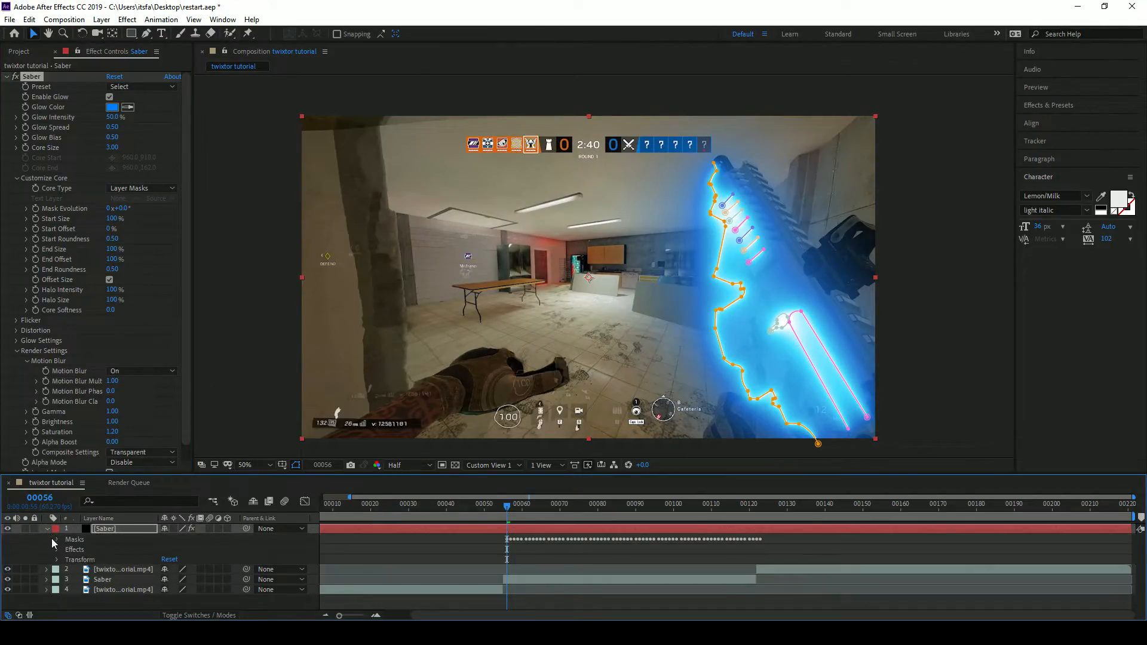
pyautogui.click(55, 539)
pyautogui.scroll(1, 101, 574)
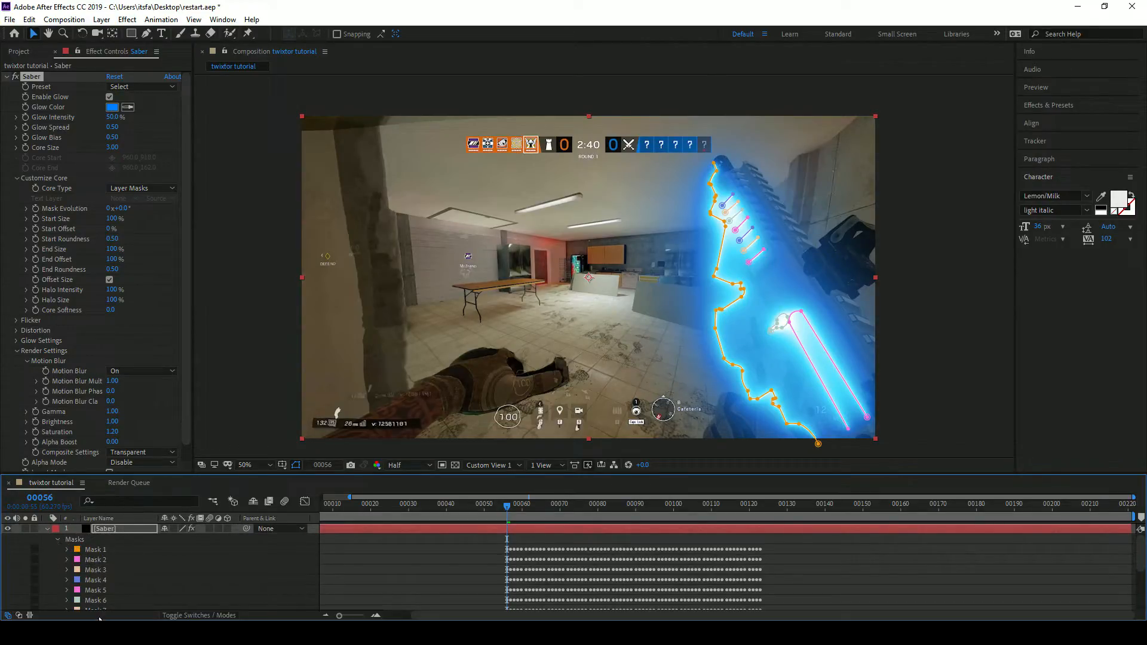
pyautogui.click(58, 540)
pyautogui.click(47, 529)
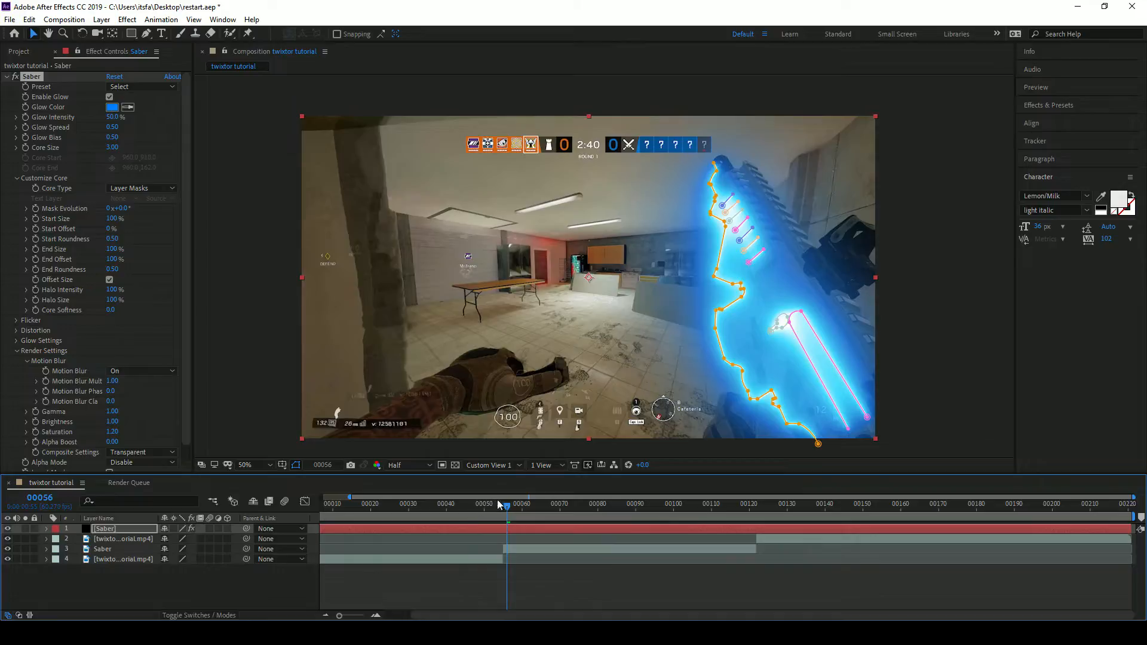
pyautogui.moveTo(505, 508)
pyautogui.mouseDown()
pyautogui.moveTo(583, 507)
pyautogui.moveTo(518, 512)
pyautogui.mouseUp()
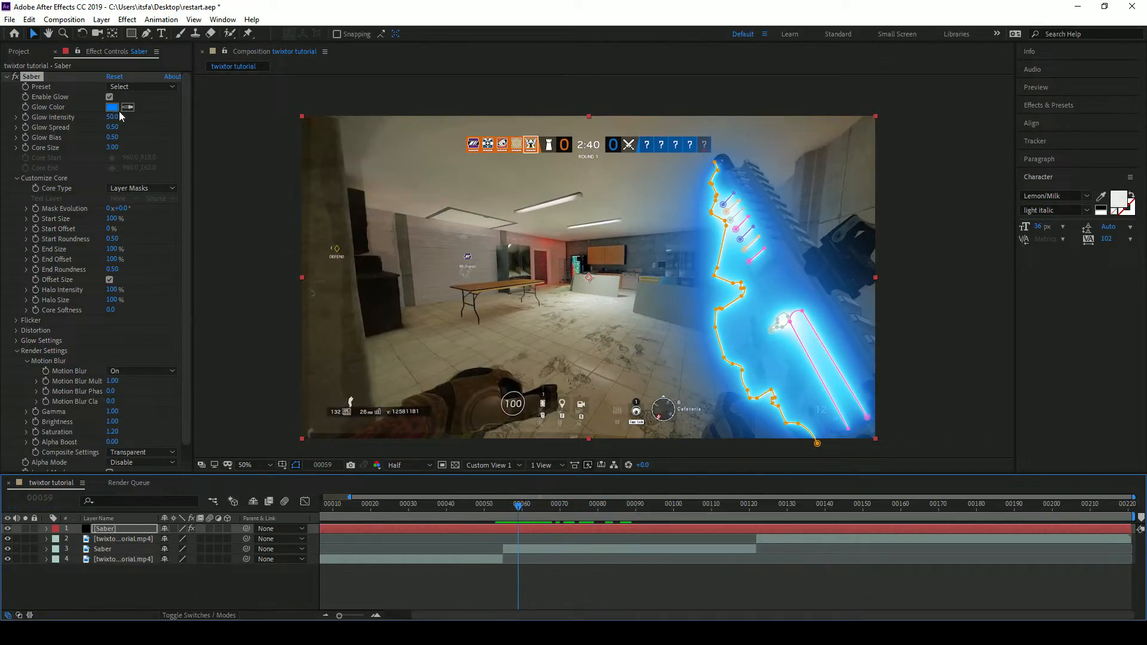
# Browse the Saber effect's presets and apply the Narrow preset.
pyautogui.click(124, 89)
pyautogui.click(18, 90)
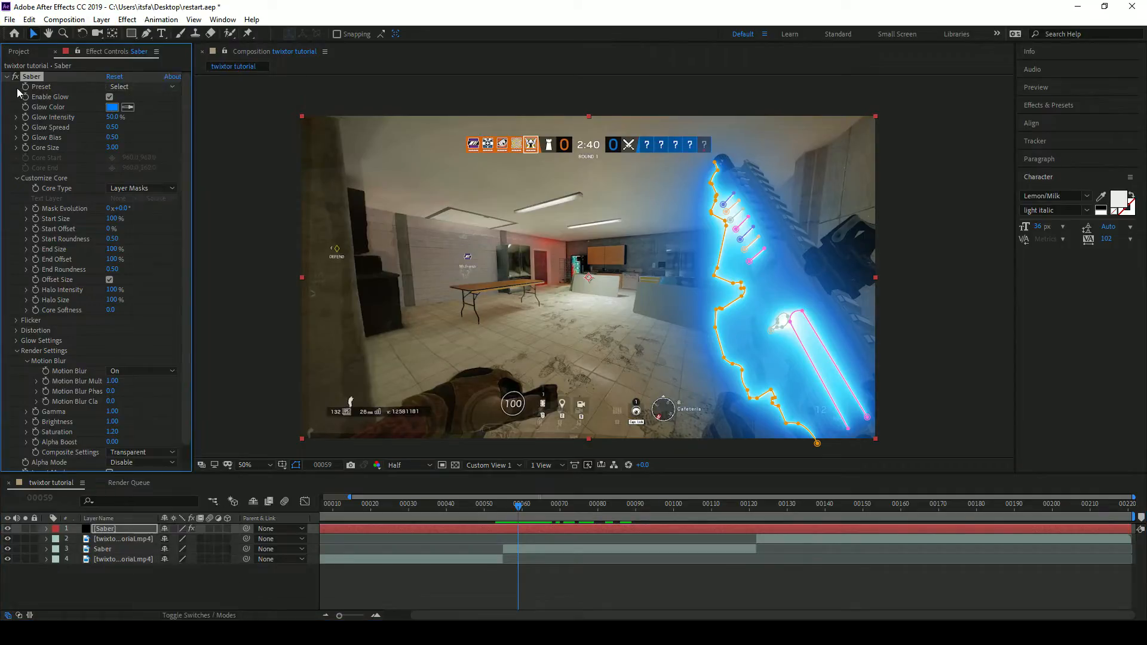
pyautogui.click(148, 89)
pyautogui.scroll(-4, 179, 609)
pyautogui.scroll(-1, 179, 610)
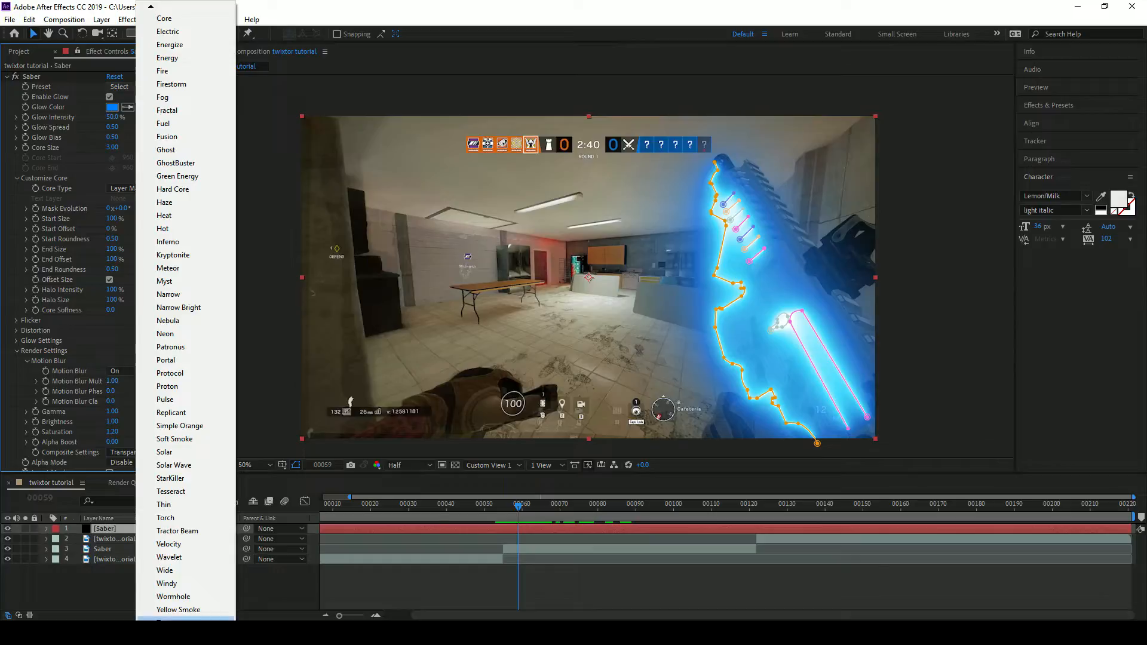
pyautogui.moveTo(150, 7)
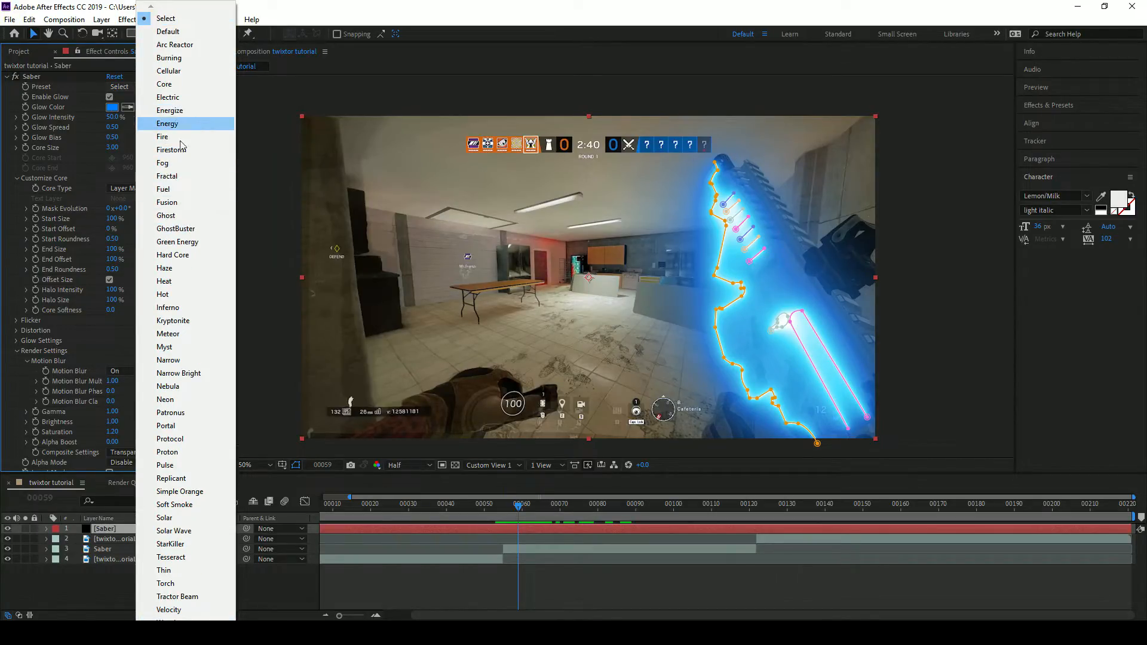
pyautogui.click(221, 361)
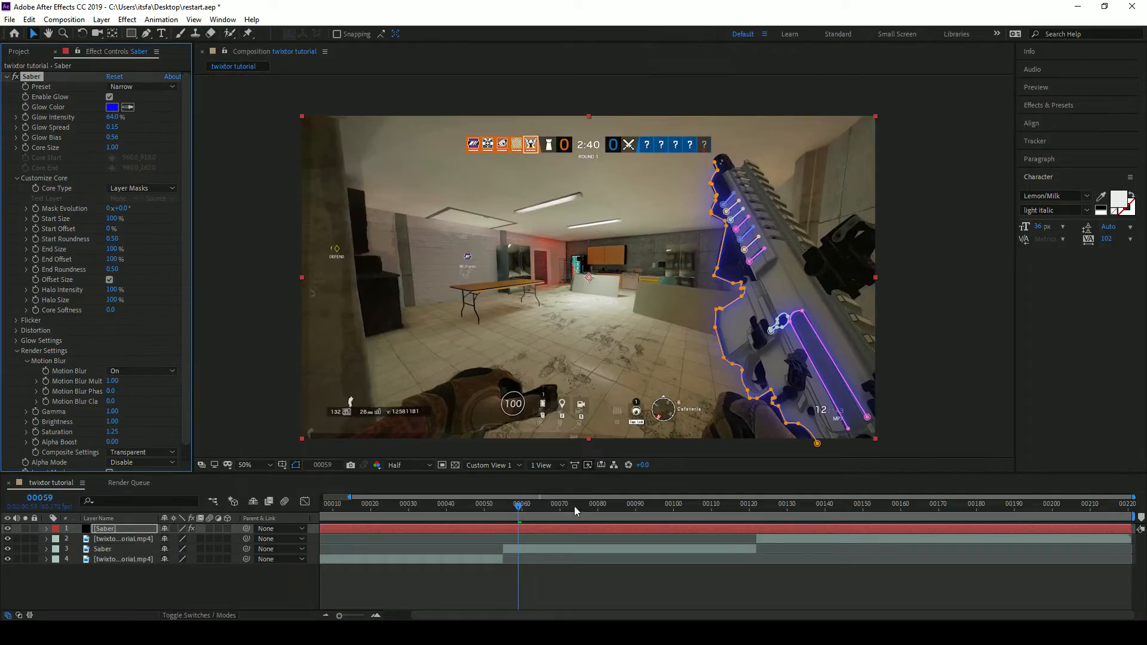
# Apply the GhostBuster preset to the Saber effect and hide the mask outlines to check the glow on the gun.
pyautogui.click(136, 87)
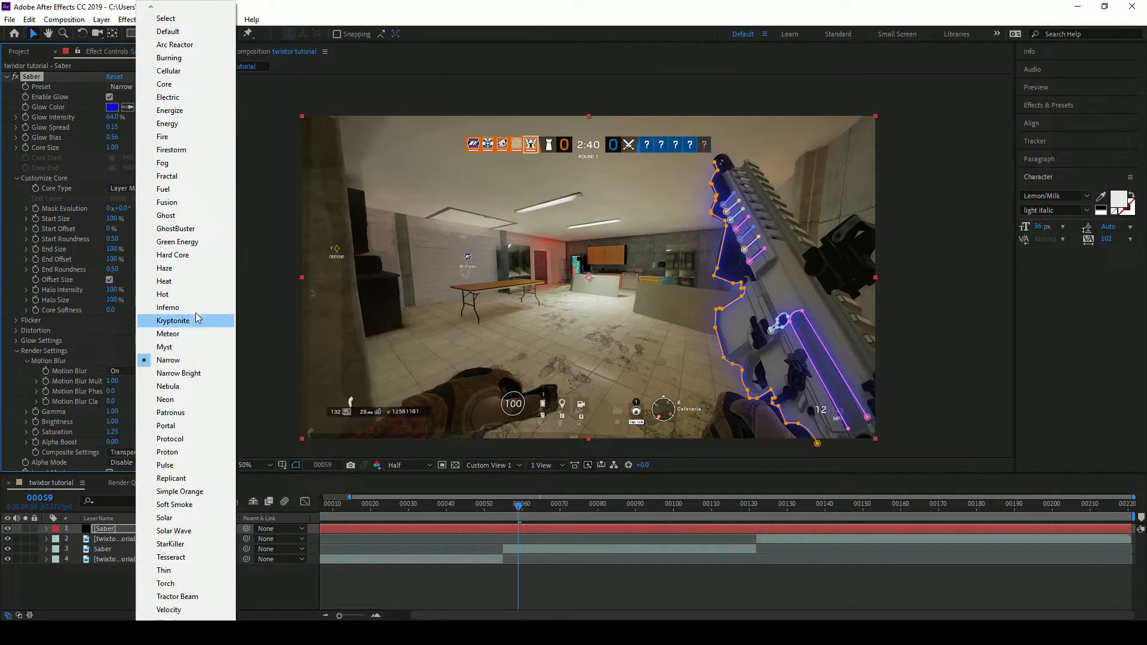
pyautogui.click(200, 228)
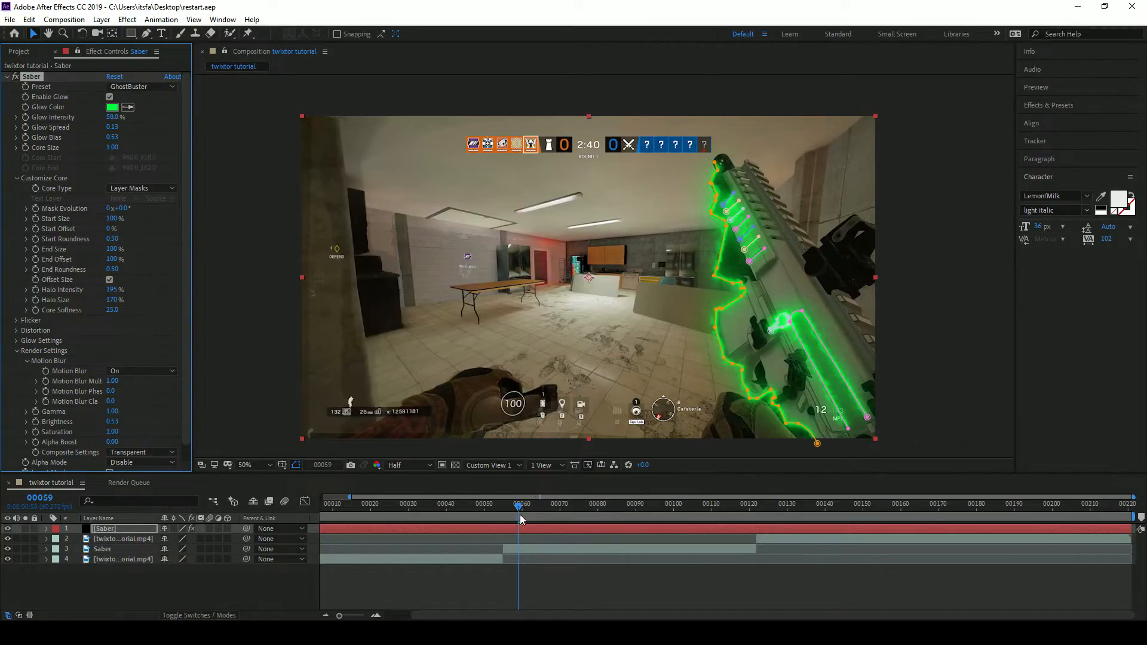
pyautogui.hotkey('ctrl', 'shift', 'h')
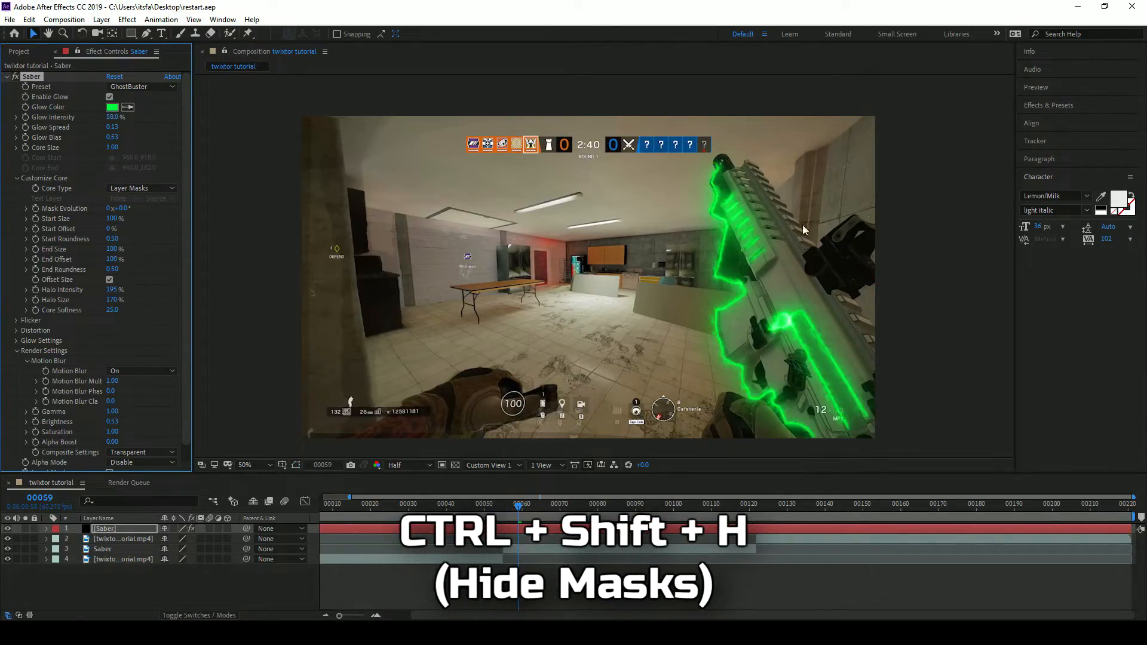
pyautogui.moveTo(518, 507); pyautogui.dragTo(632, 506)
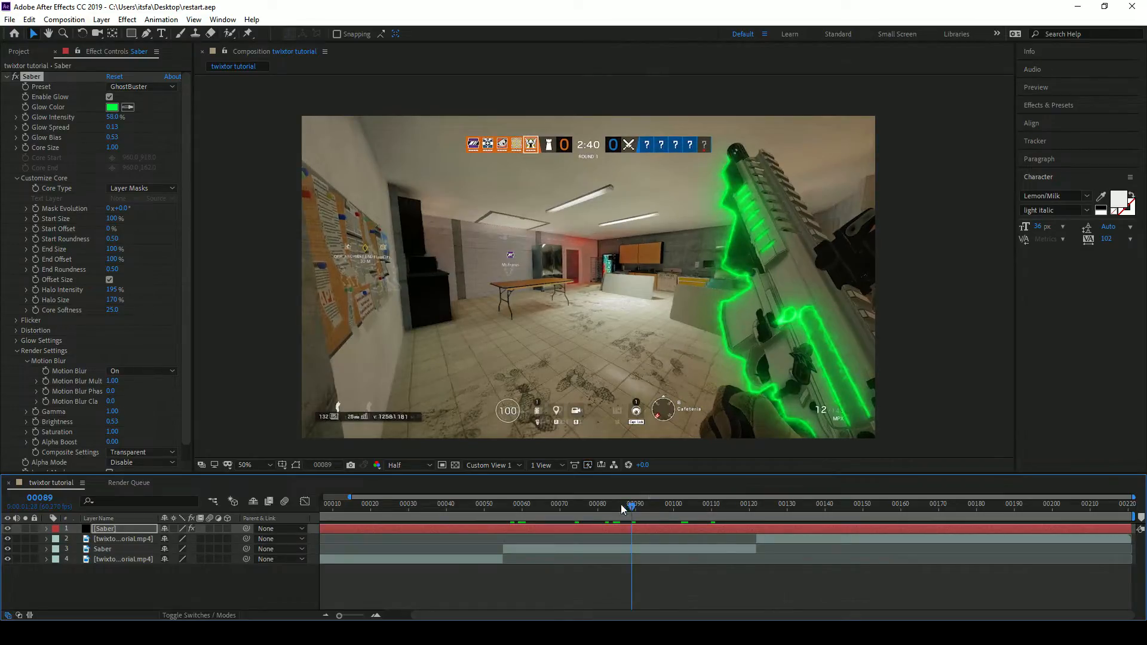
# Split the Saber solid at frames 55 and 122 and delete the pieces outside that range.
pyautogui.moveTo(625, 515); pyautogui.dragTo(488, 503)
pyautogui.moveTo(508, 504); pyautogui.dragTo(504, 505)
pyautogui.hotkey('ctrl', 'shift', 'd')
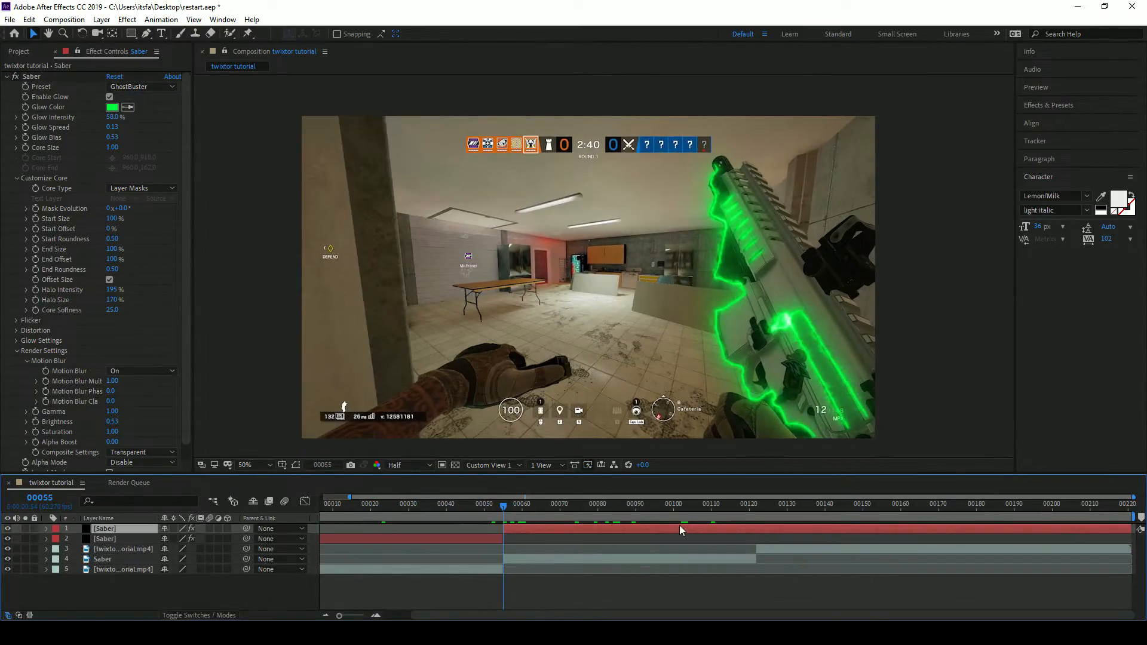
pyautogui.click(758, 506)
pyautogui.hotkey('ctrl', 'shift', 'd')
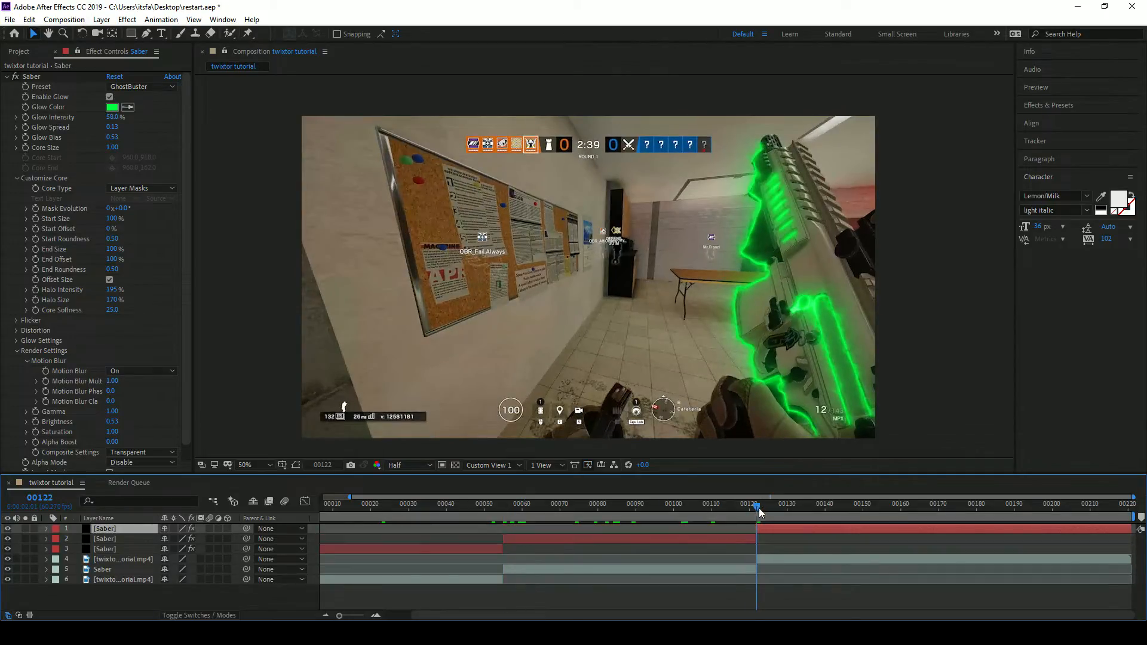
pyautogui.keyDown('ctrl'); pyautogui.click(483, 548); pyautogui.keyUp('ctrl')
pyautogui.press('Delete')
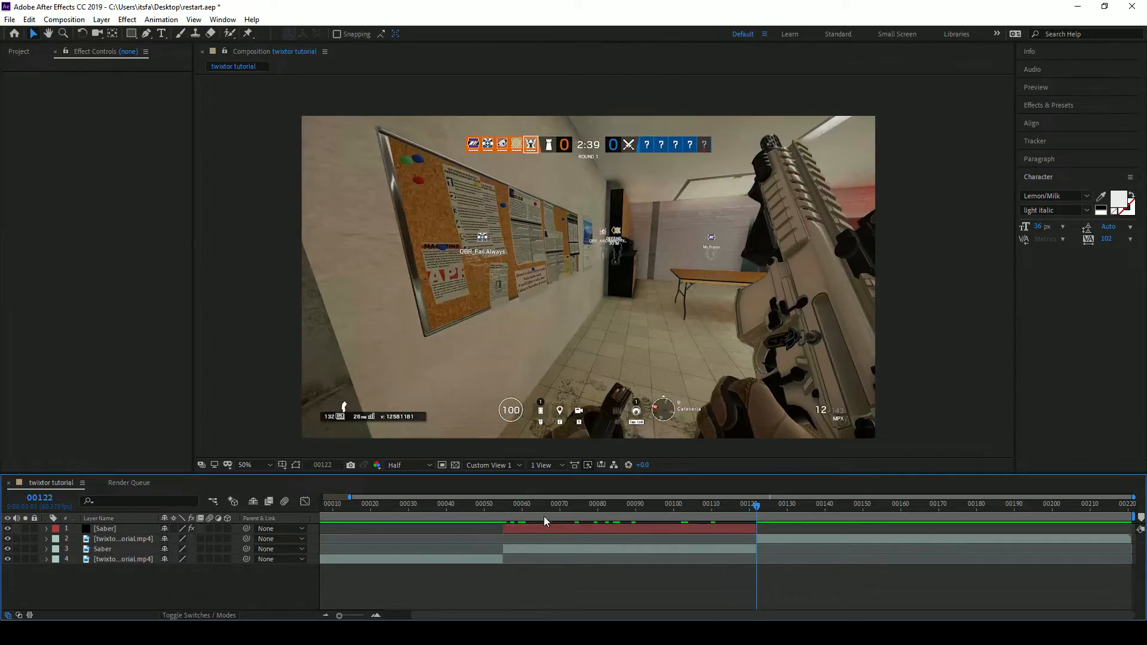
# Scrub across the start of the trimmed Saber solid to check the glow, and save the project.
pyautogui.click(597, 506)
pyautogui.moveTo(427, 505); pyautogui.dragTo(536, 493)
pyautogui.hotkey('ctrl', 's')
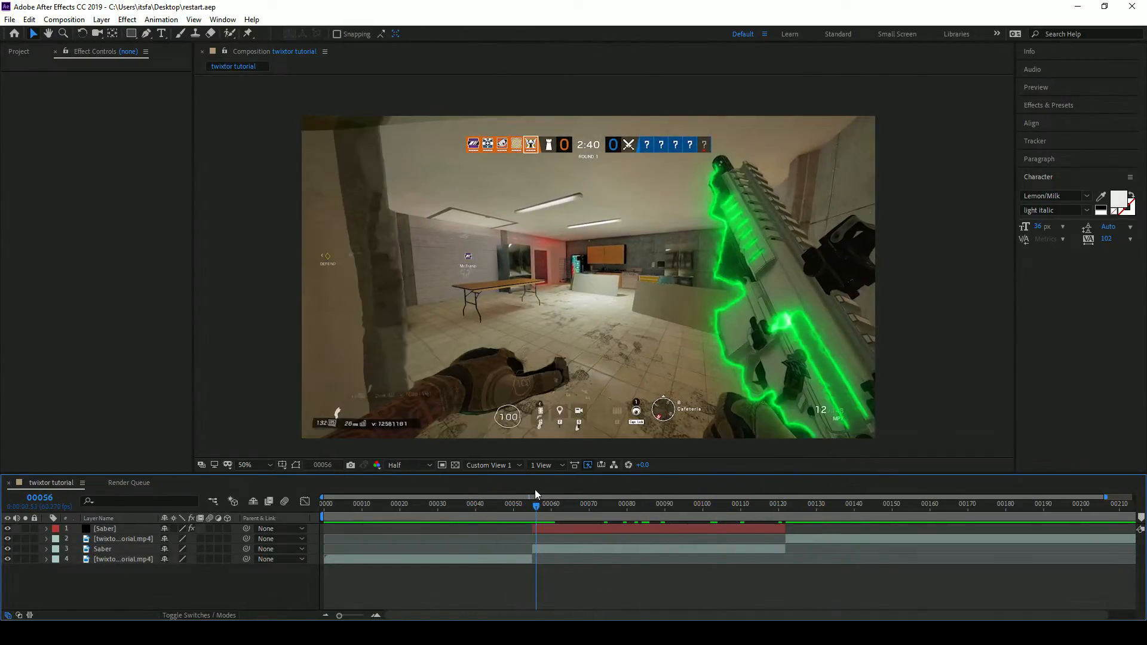
# Start keyframing the Saber effect's Start Offset at frame 56 and reveal that property in the timeline.
pyautogui.click(113, 532)
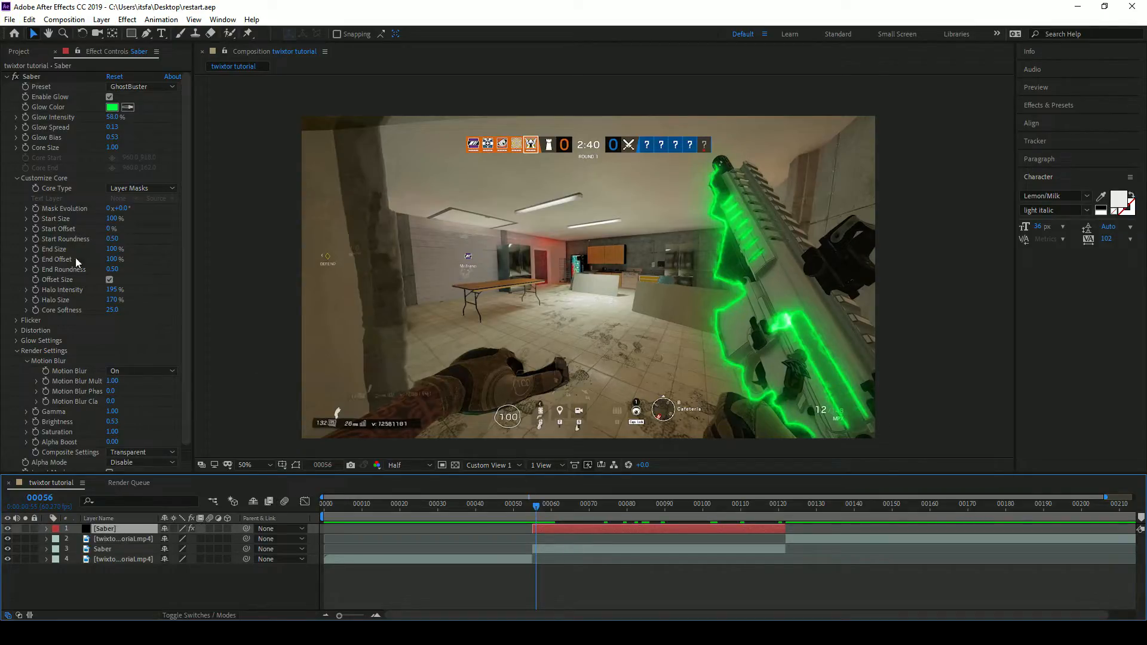
pyautogui.moveTo(110, 229)
pyautogui.mouseDown()
pyautogui.moveTo(178, 231)
pyautogui.moveTo(92, 231)
pyautogui.mouseUp()
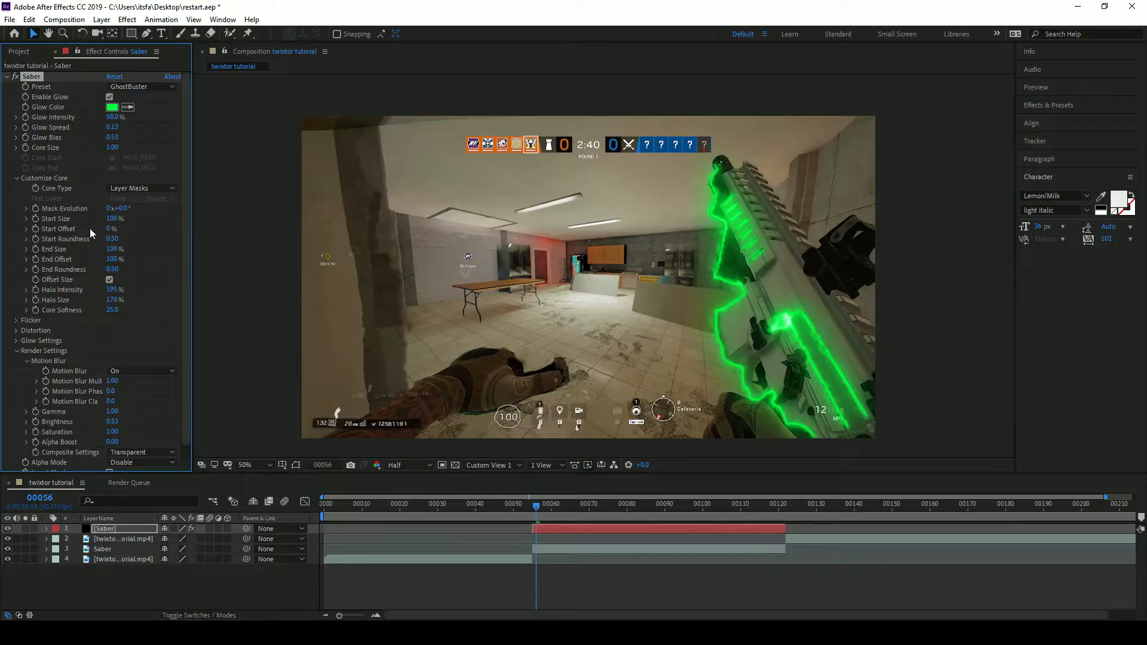
pyautogui.click(27, 229)
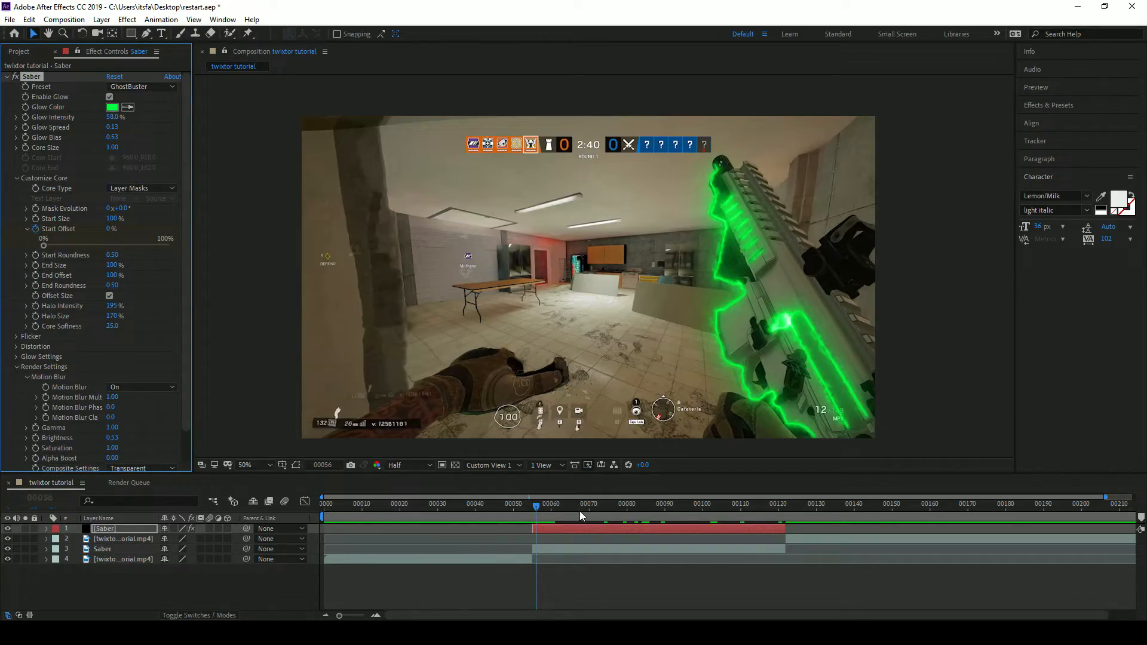
pyautogui.click(47, 530)
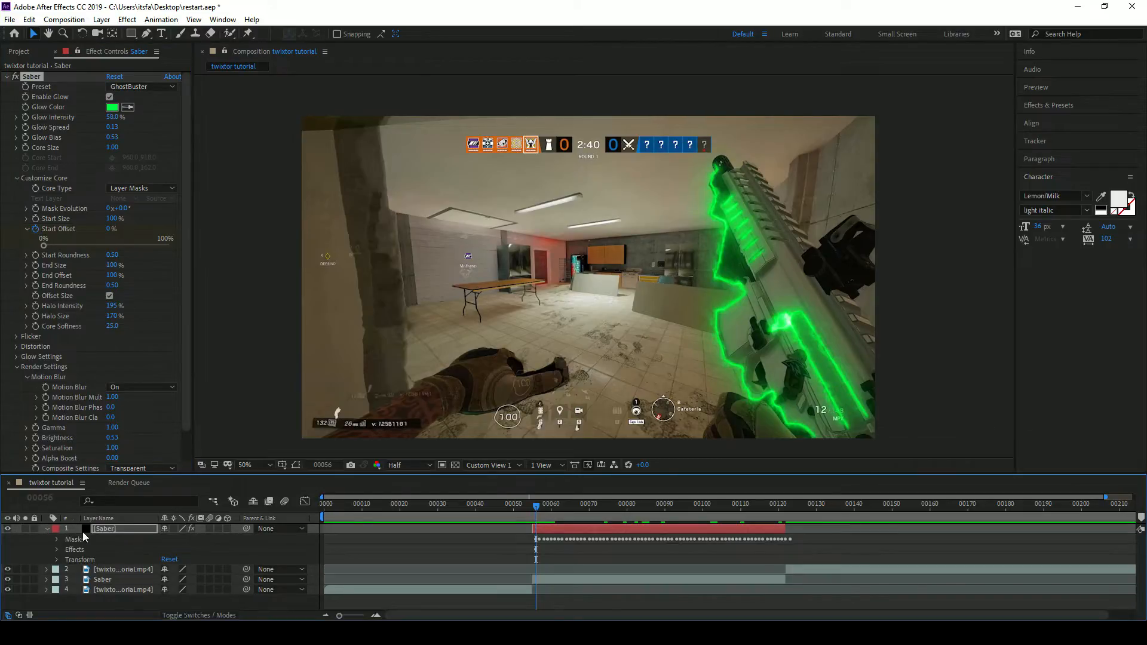
pyautogui.click(57, 549)
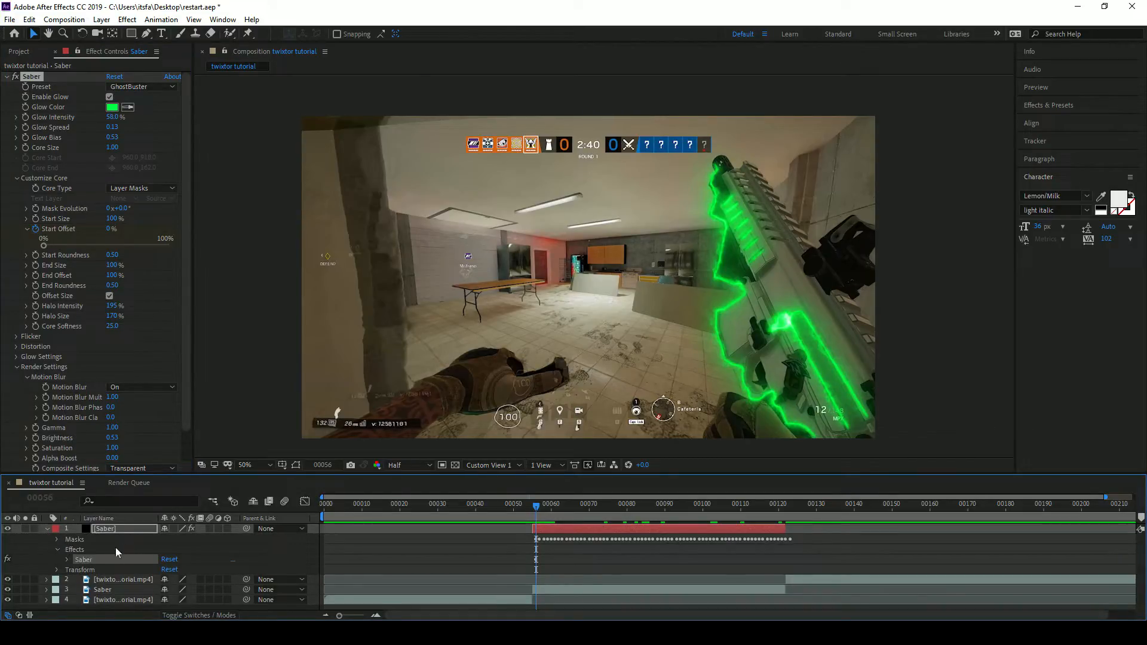
pyautogui.click(65, 560)
pyautogui.scroll(-5, 192, 565)
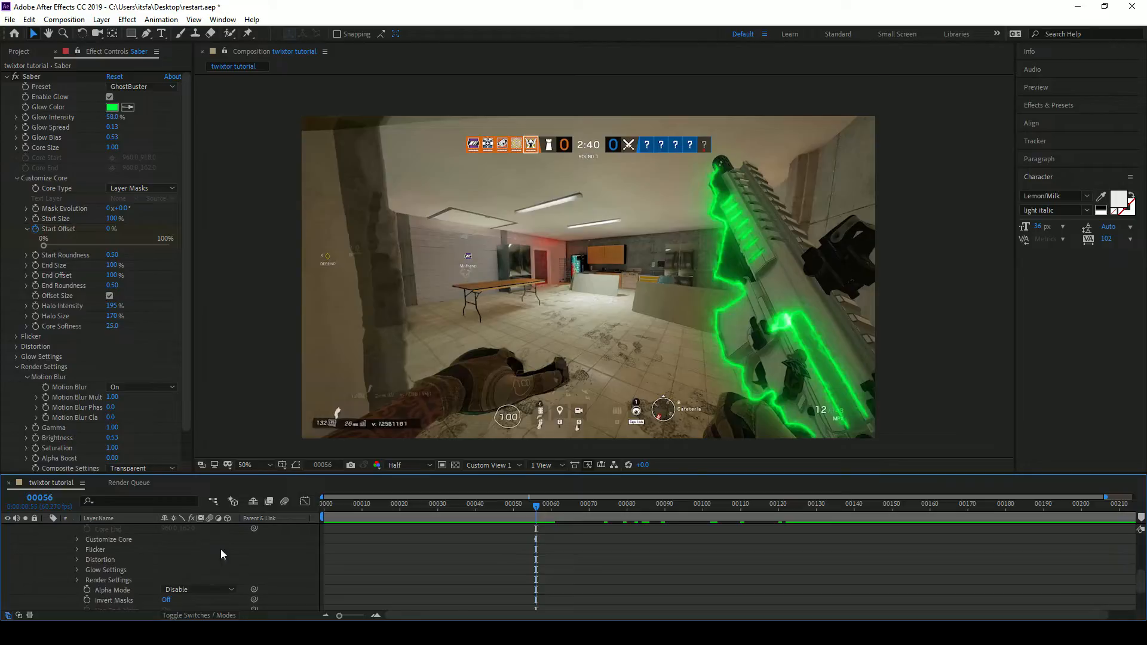
pyautogui.scroll(5, 151, 564)
pyautogui.scroll(-1, 77, 574)
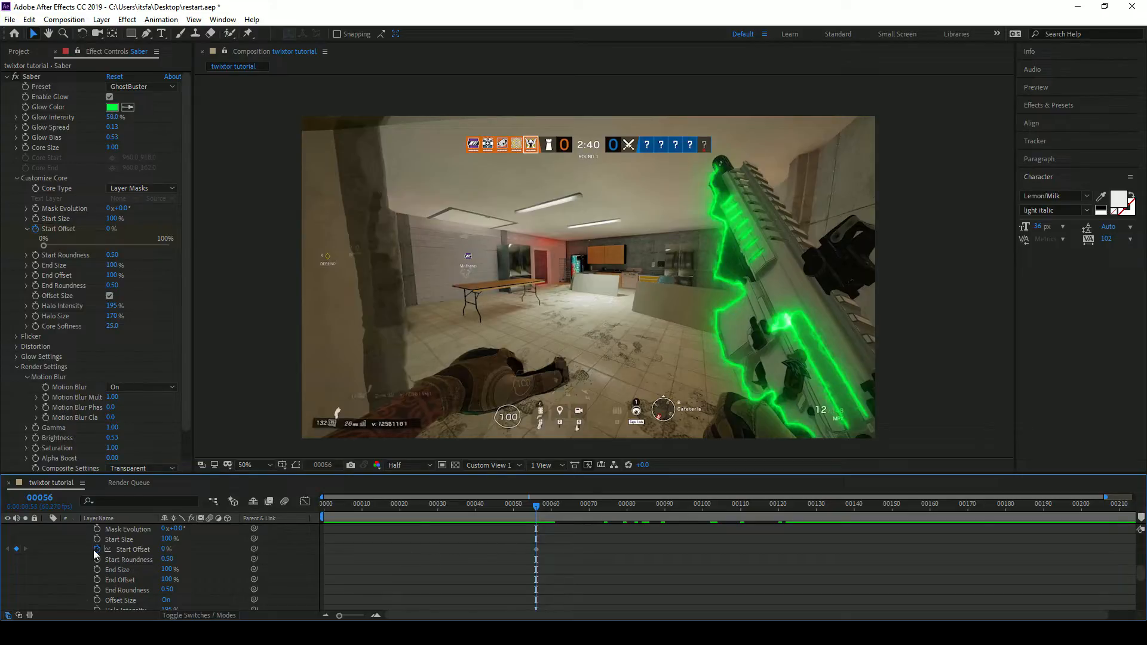
# Remove the Start Offset keyframe and set a new one at 100% on frame 55, where the Saber solid begins.
pyautogui.click(97, 548)
pyautogui.moveTo(533, 509)
pyautogui.mouseDown()
pyautogui.moveTo(439, 533)
pyautogui.moveTo(533, 509)
pyautogui.mouseUp()
pyautogui.scroll(6, 462, 543)
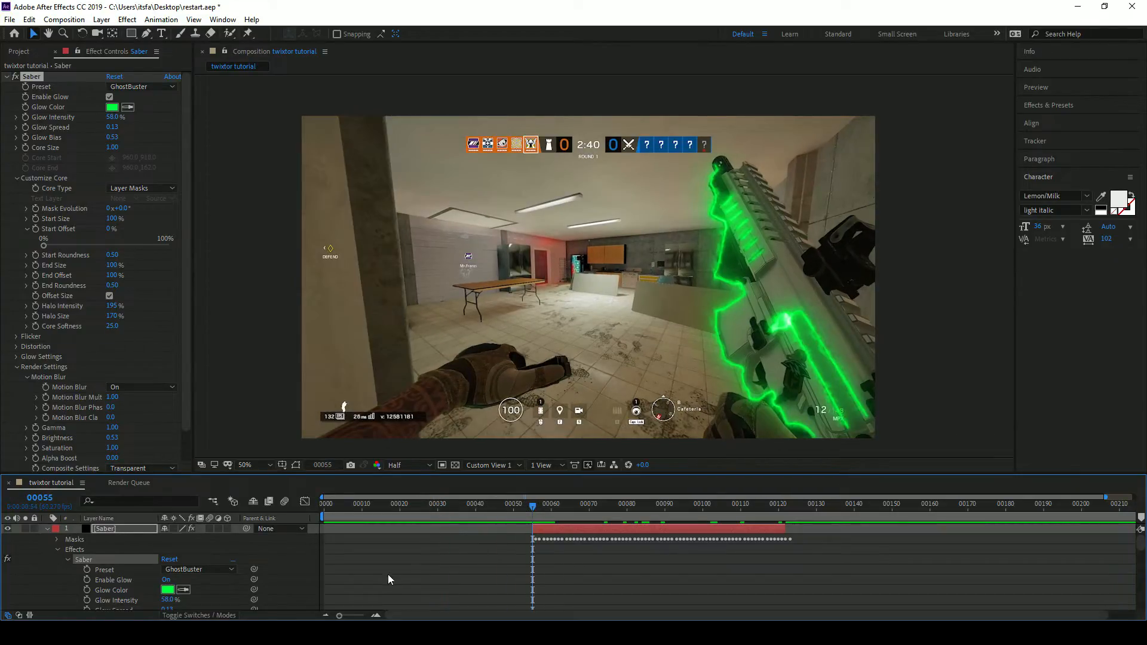
pyautogui.scroll(-5, 387, 574)
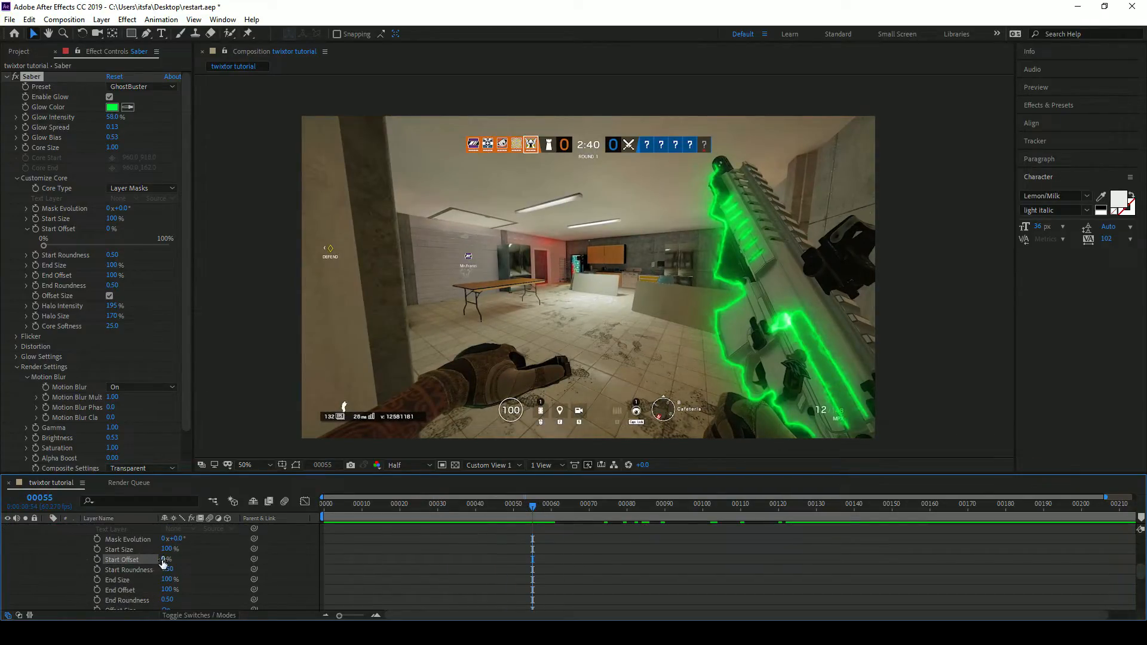
pyautogui.click(96, 559)
pyautogui.moveTo(167, 559); pyautogui.dragTo(437, 543)
pyautogui.moveTo(536, 509)
pyautogui.mouseDown()
pyautogui.moveTo(782, 507)
pyautogui.moveTo(442, 508)
pyautogui.moveTo(529, 508)
pyautogui.moveTo(533, 519)
pyautogui.mouseUp()
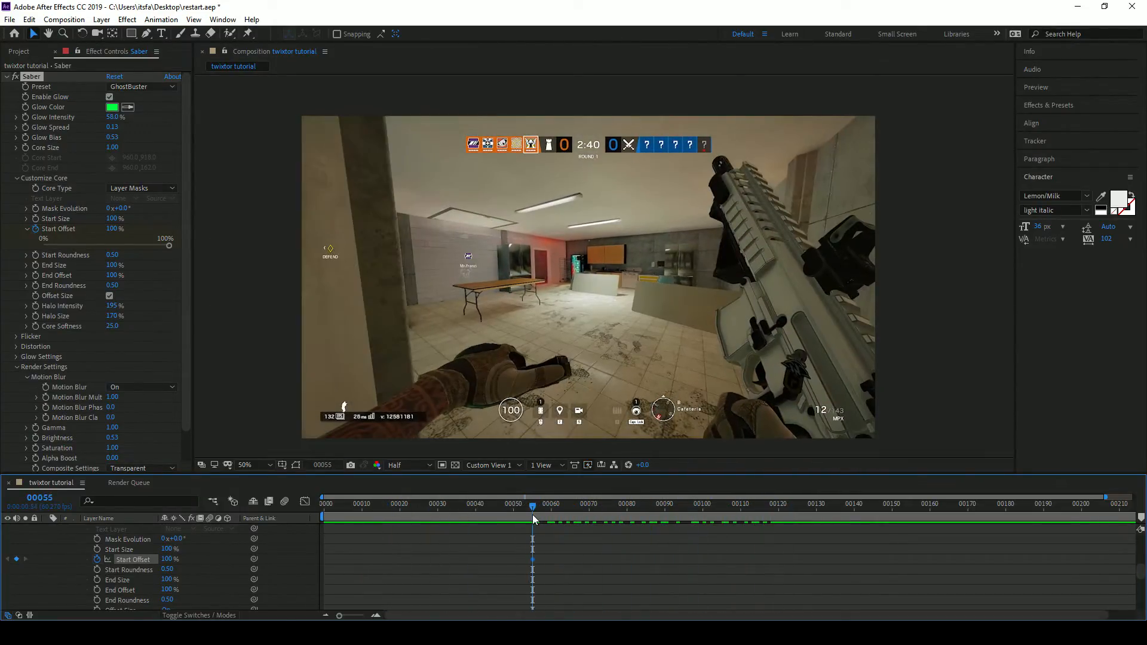
# Switch the time display to timecode and add a Start Offset keyframe of 0% at 0:00:01:30.
pyautogui.keyDown('ctrl'); pyautogui.click(44, 499); pyautogui.keyUp('ctrl')
pyautogui.moveTo(535, 511); pyautogui.dragTo(668, 513)
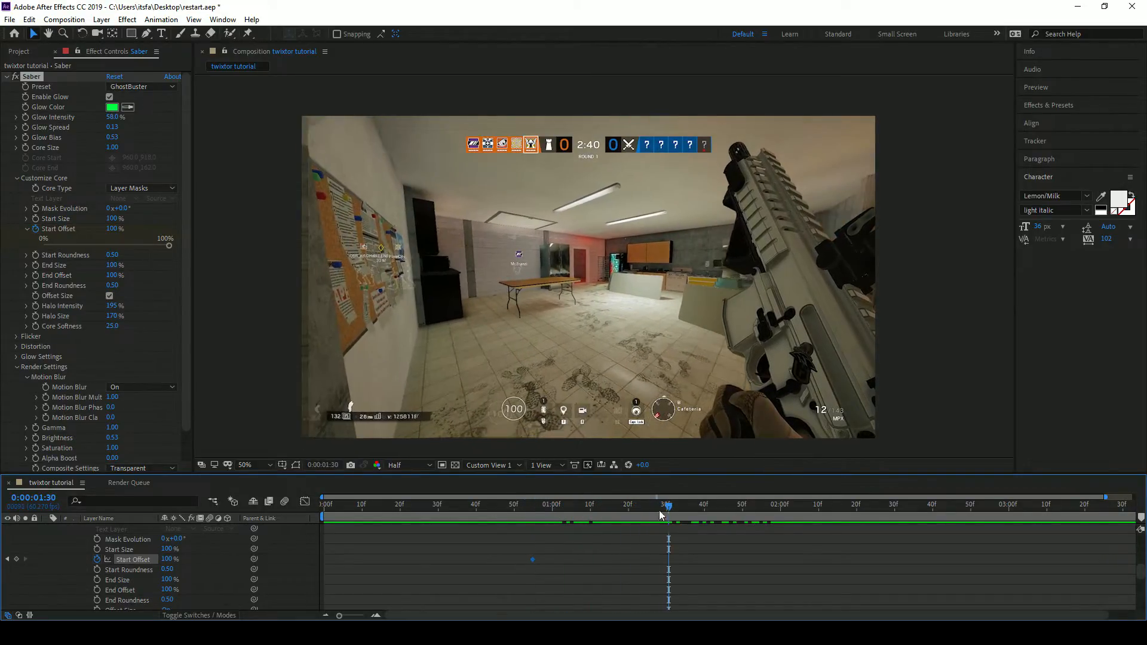
pyautogui.moveTo(164, 562); pyautogui.dragTo(107, 568)
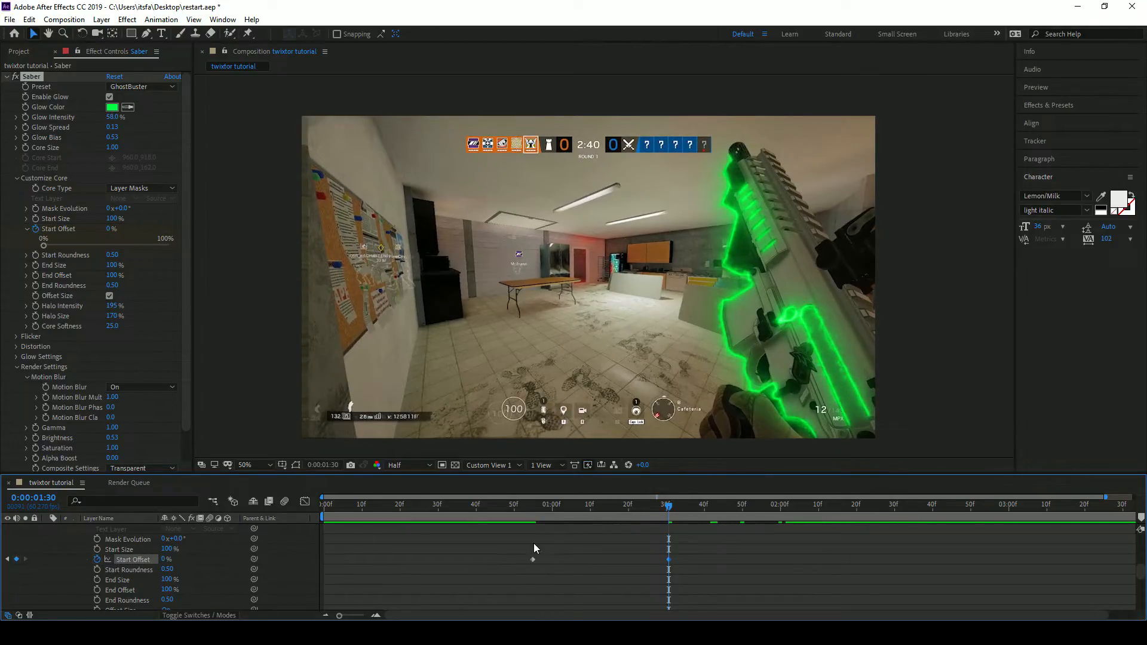
pyautogui.click(534, 544)
# Play back the composition to check how the glow draws on along the gun between the two Start Offset keyframes.
pyautogui.click(533, 509)
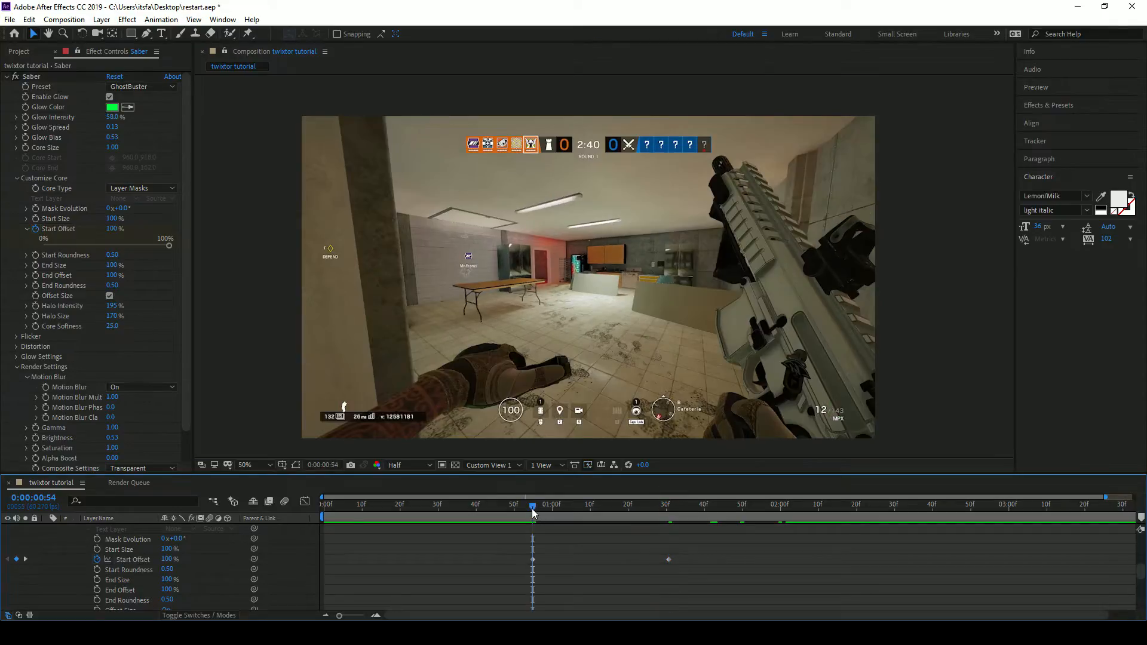
pyautogui.click(669, 508)
pyautogui.moveTo(533, 510); pyautogui.dragTo(411, 499)
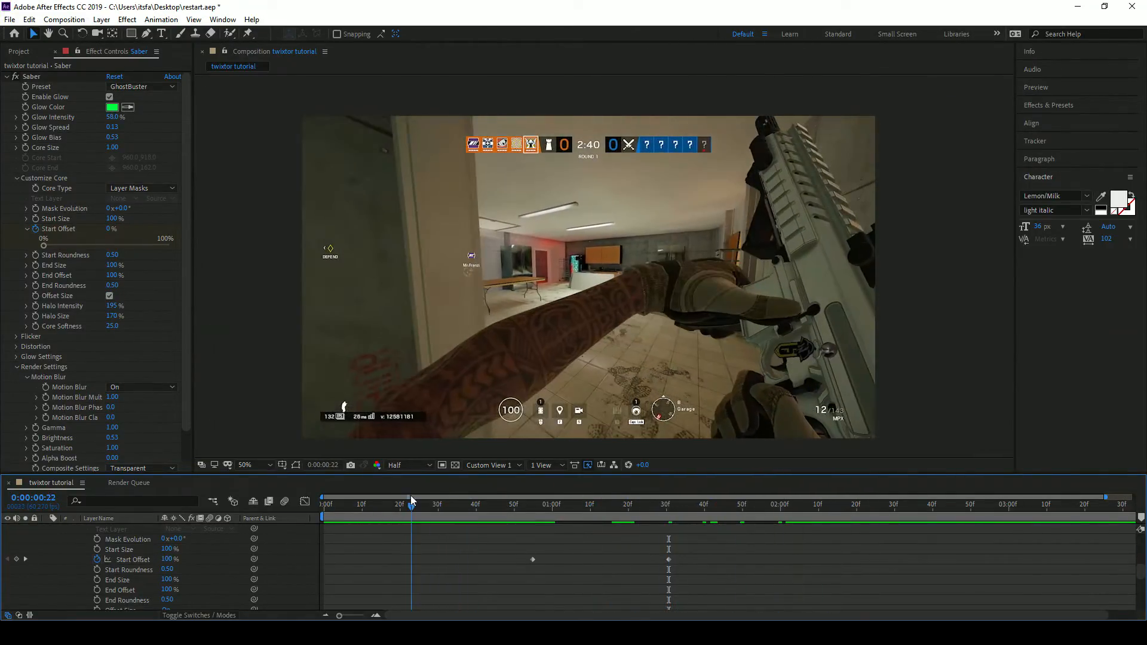
pyautogui.press('space')
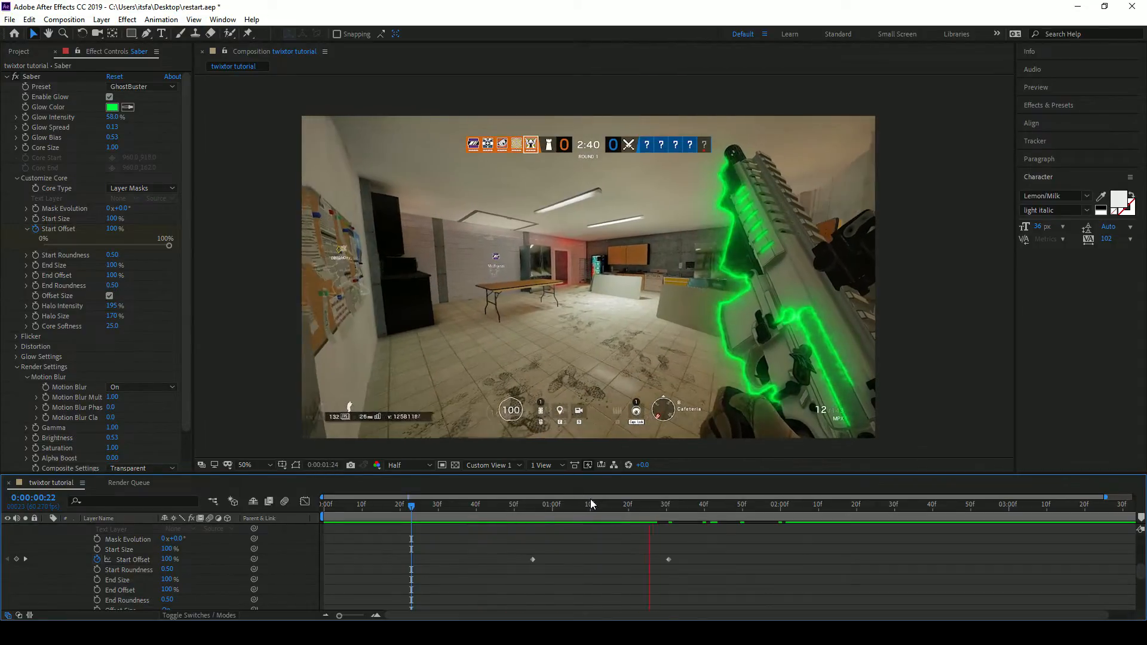
pyautogui.press('space')
pyautogui.moveTo(632, 499); pyautogui.dragTo(284, 514)
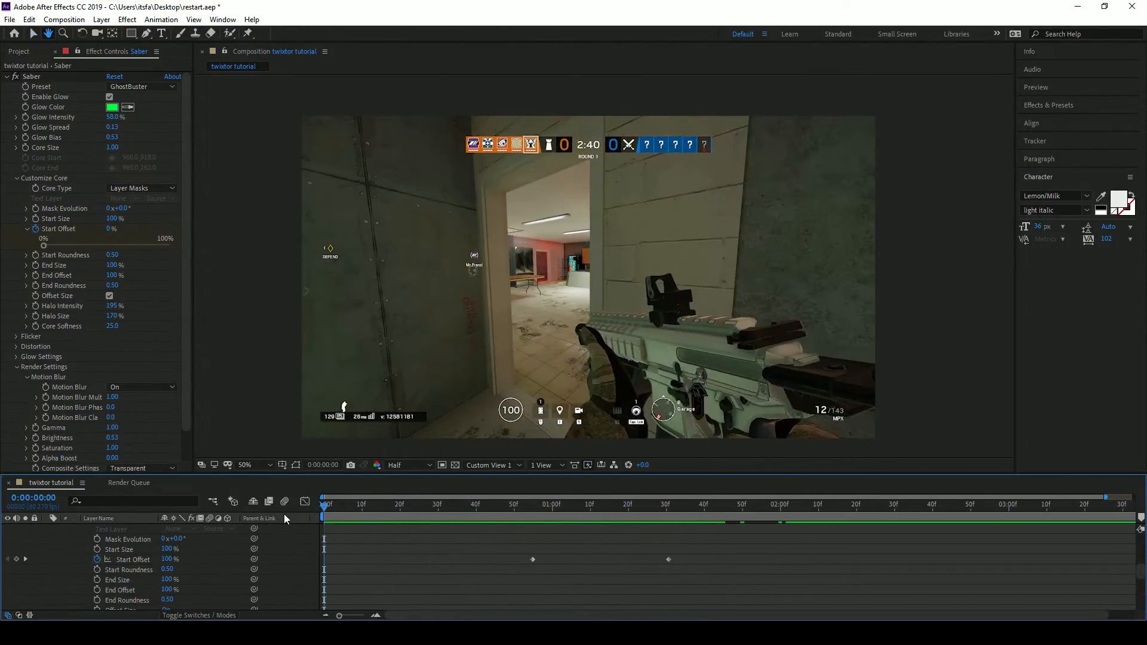
pyautogui.press('space')
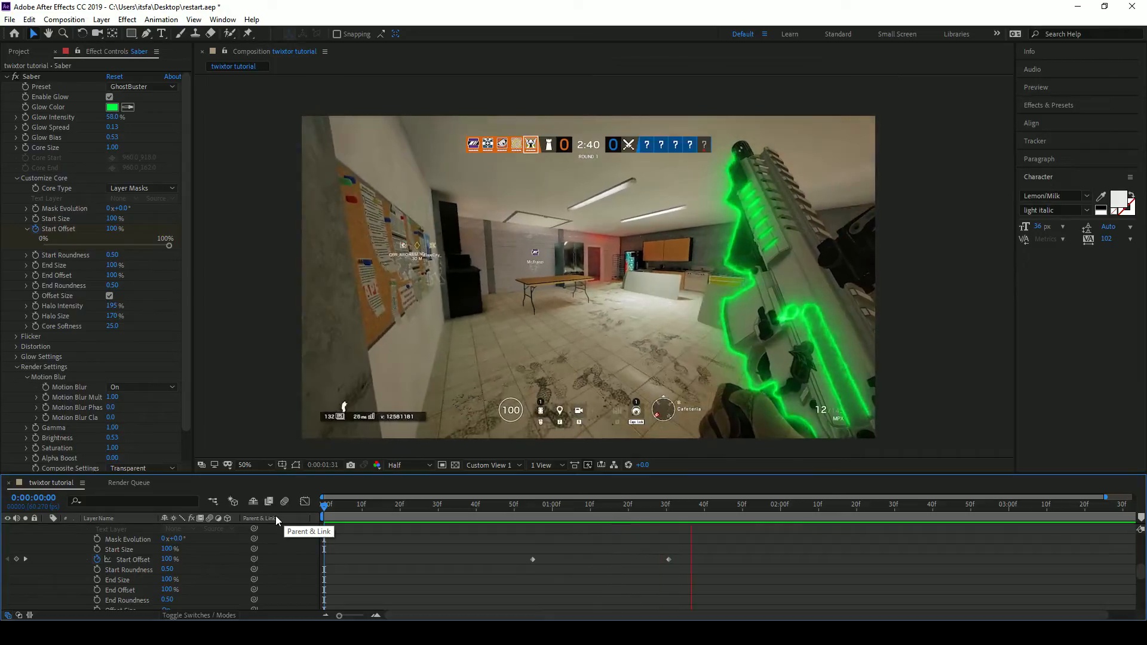
pyautogui.press('space')
pyautogui.press('space')
pyautogui.scroll(-2, 486, 540)
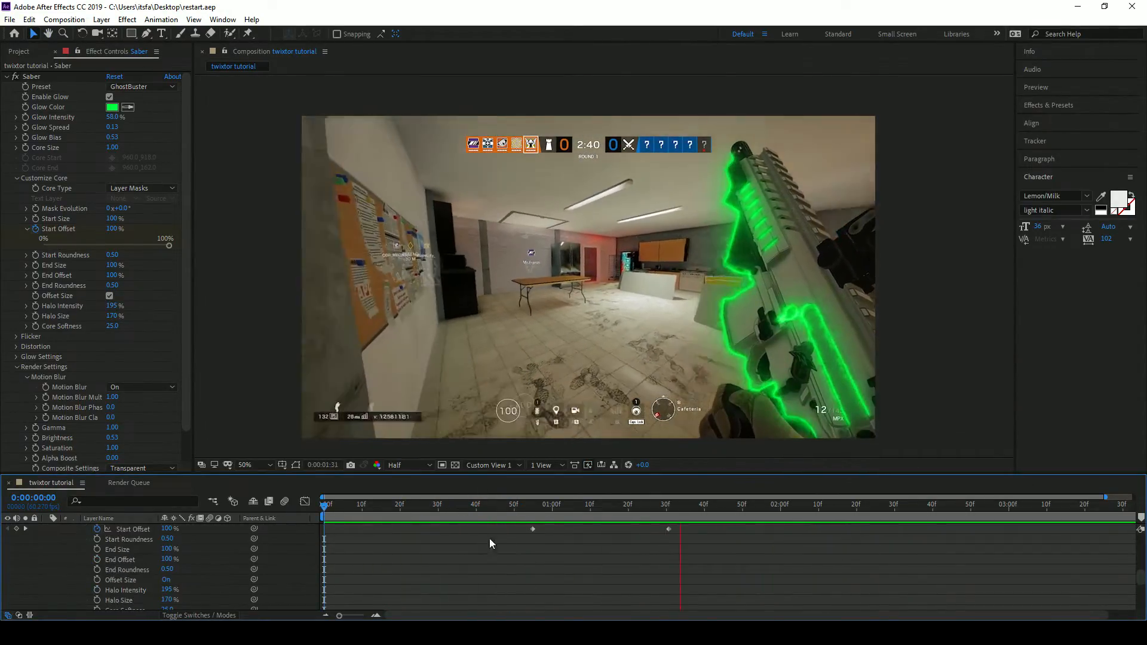
pyautogui.press('space')
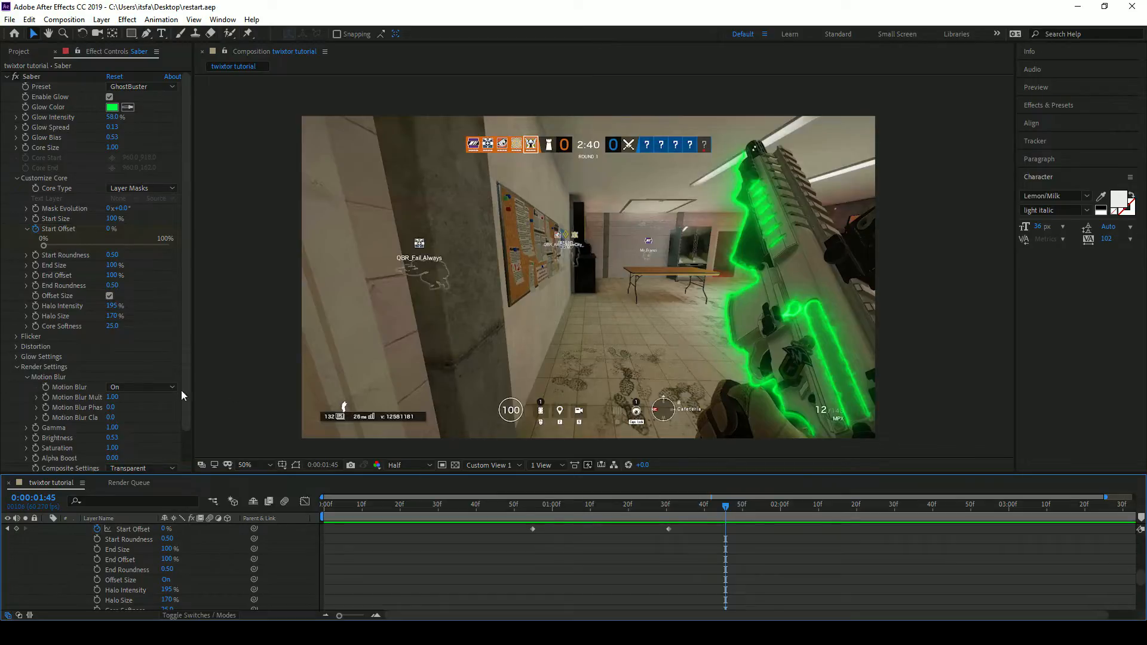
# Set the Saber effect's Glow Color to cyan, hex 01EAFF.
pyautogui.click(112, 107)
pyautogui.moveTo(597, 245); pyautogui.dragTo(613, 319)
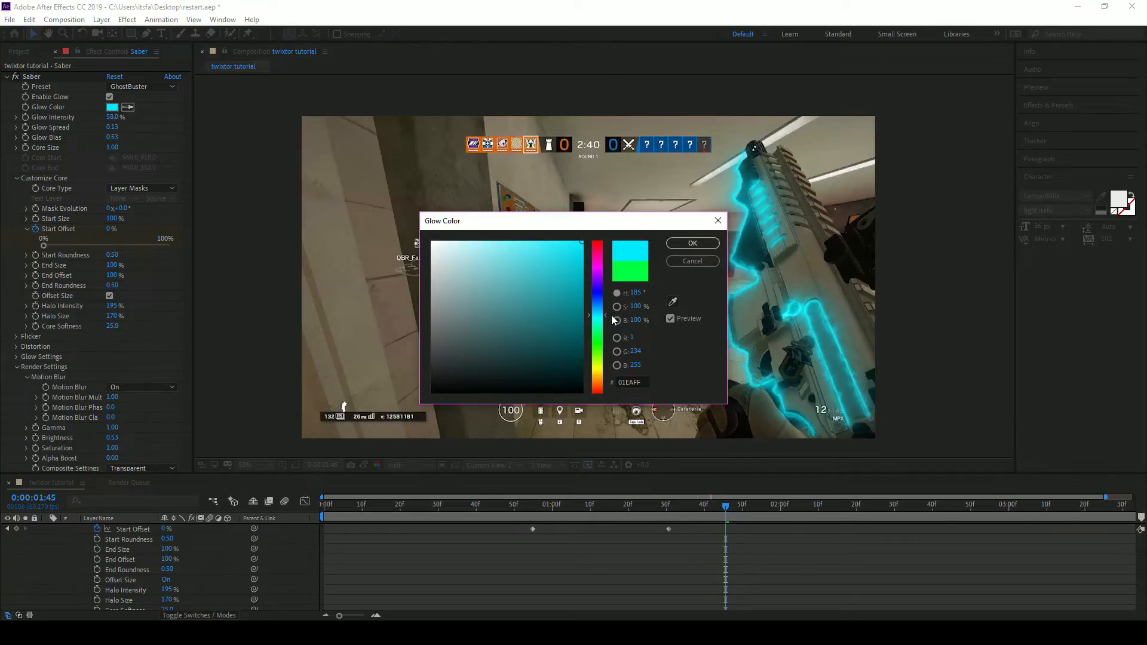
pyautogui.click(692, 243)
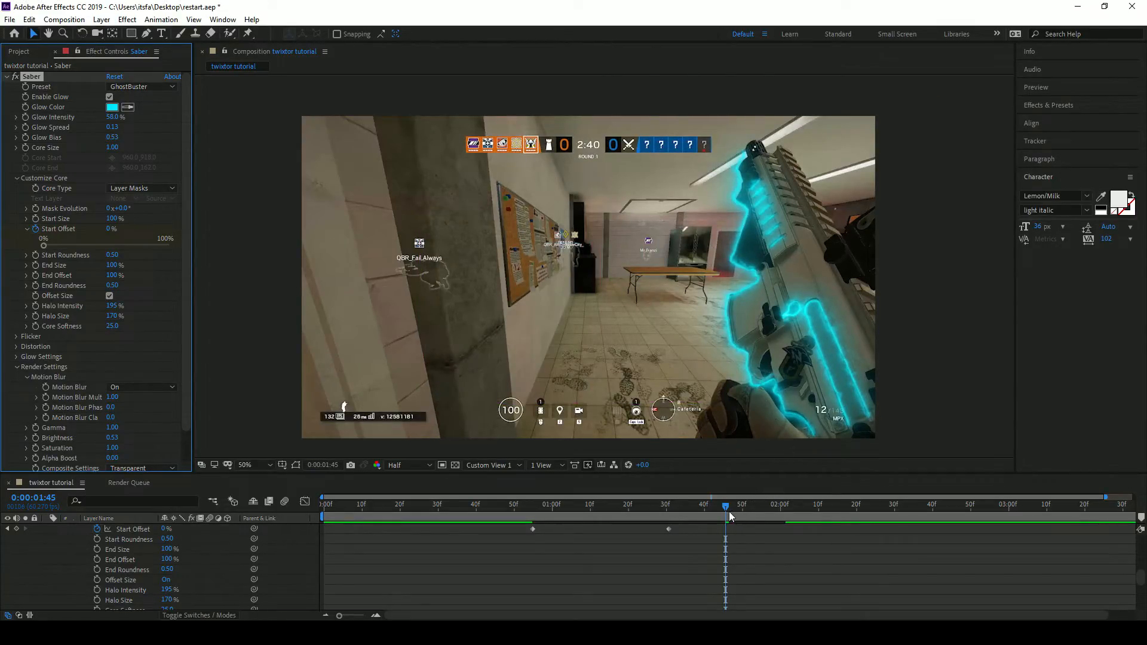
# Play back the composition from the start to check the cyan glow animation.
pyautogui.moveTo(729, 511); pyautogui.dragTo(296, 493)
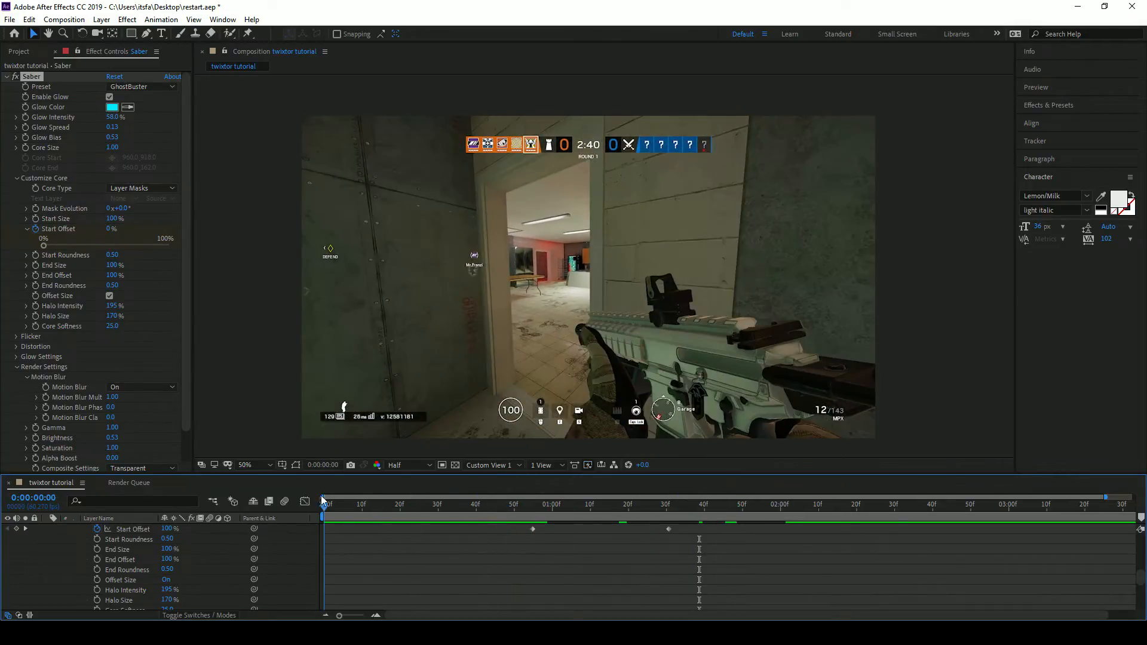
pyautogui.press('space')
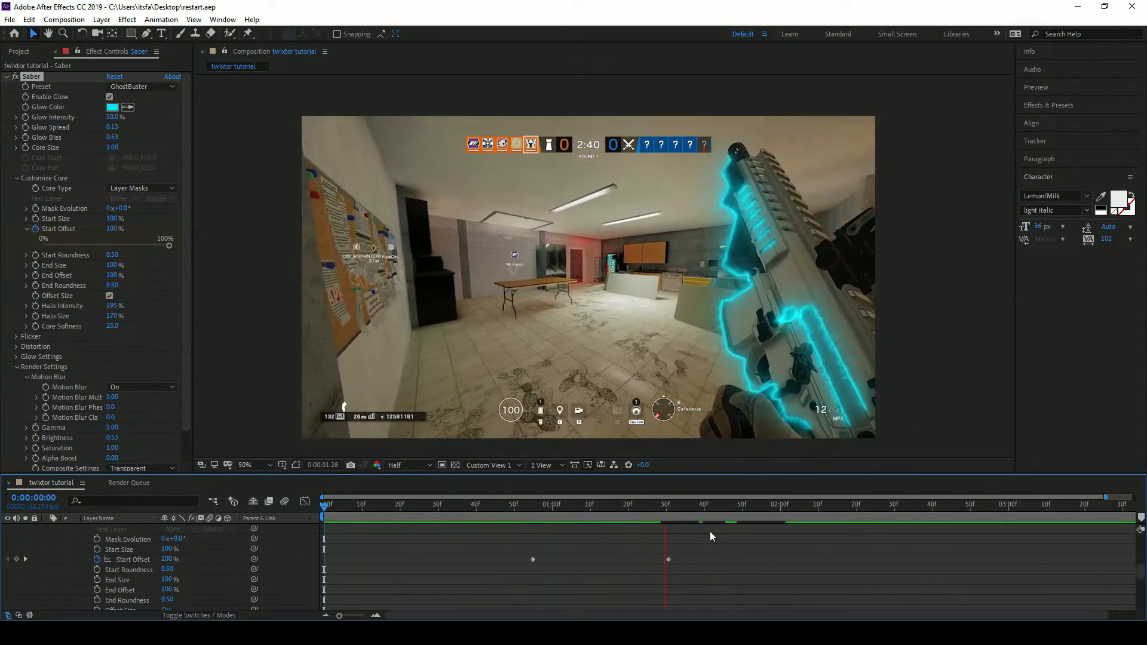
pyautogui.scroll(6, 710, 539)
pyautogui.press('space')
# Enlarge the timeline, move the second Start Offset keyframe earlier to about 0:00:01:09, and preview from 0:00:00:25.
pyautogui.scroll(-3, 701, 529)
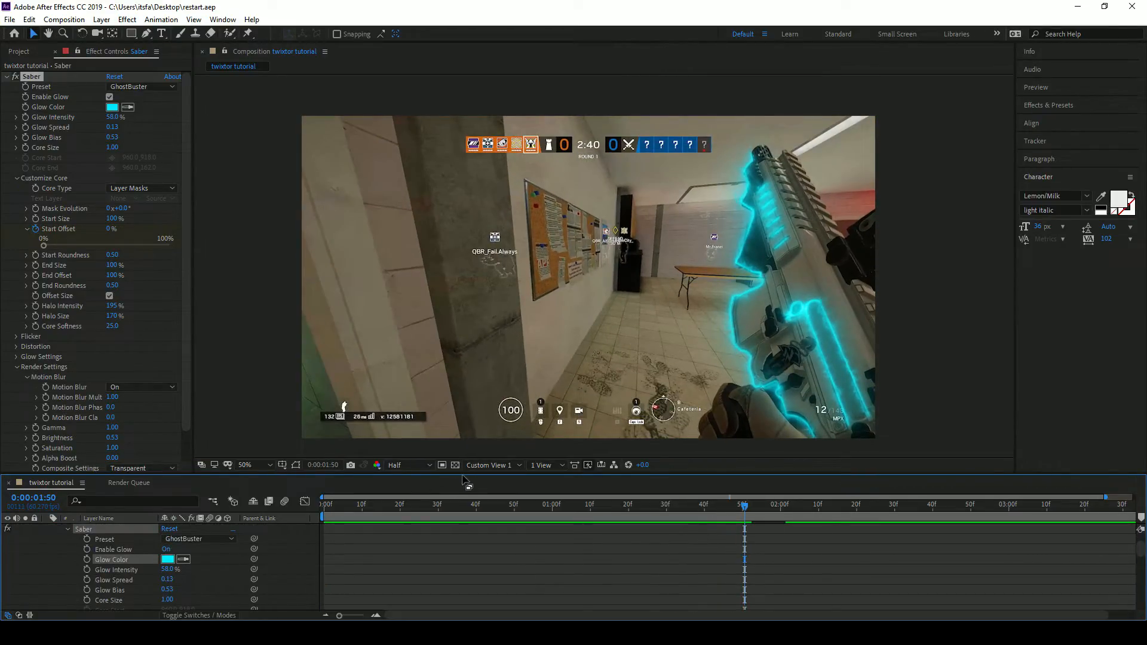
pyautogui.moveTo(468, 477); pyautogui.dragTo(484, 370)
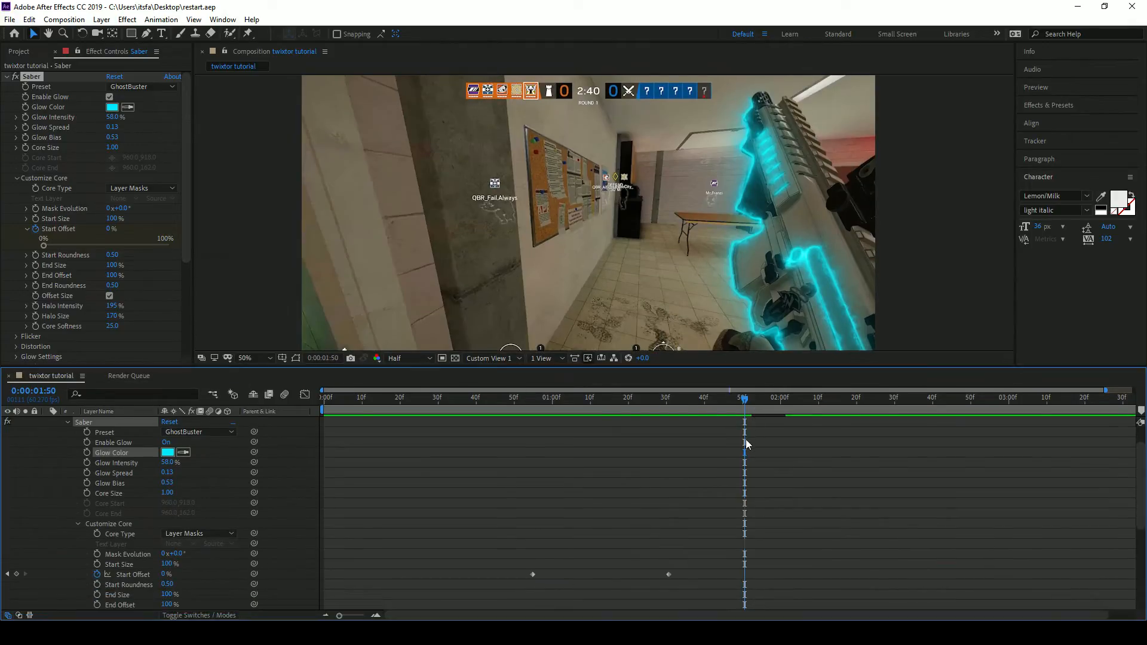
pyautogui.scroll(2, 746, 438)
pyautogui.moveTo(745, 399); pyautogui.dragTo(529, 422)
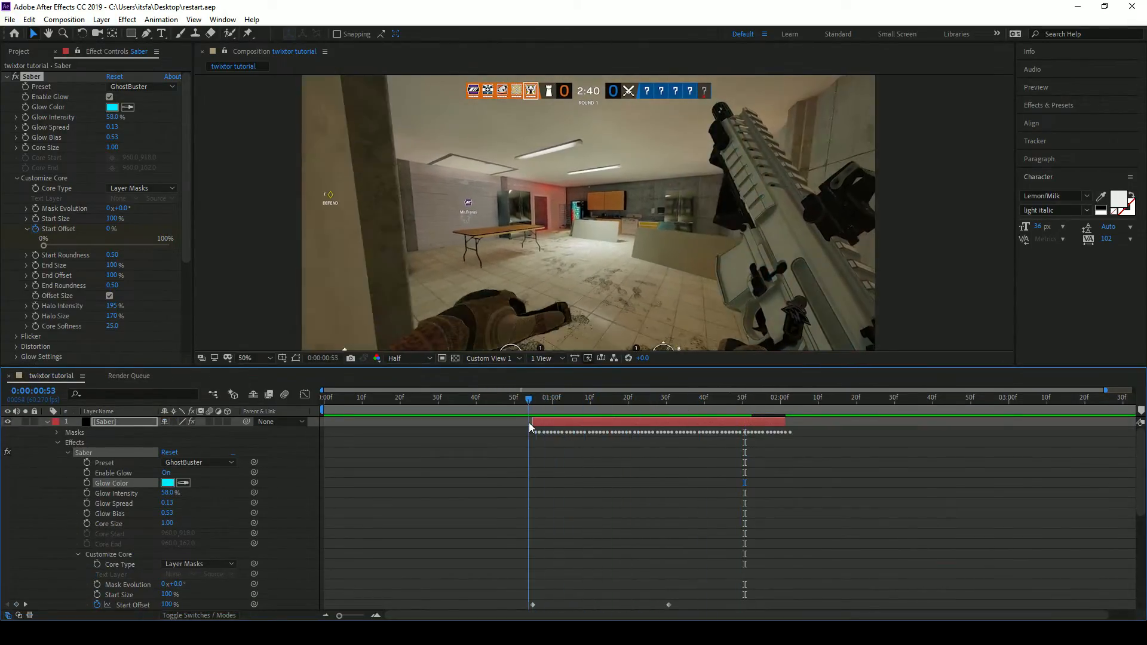
pyautogui.click(668, 605)
pyautogui.moveTo(672, 607); pyautogui.dragTo(589, 607)
pyautogui.moveTo(525, 396); pyautogui.dragTo(422, 421)
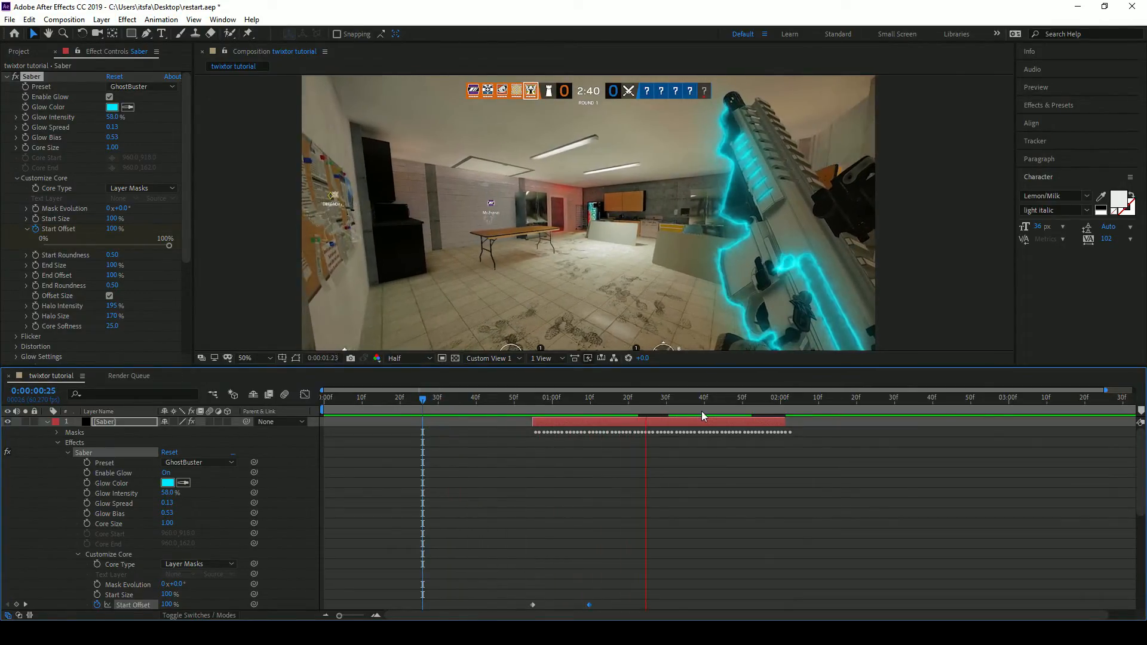
pyautogui.moveTo(568, 407); pyautogui.dragTo(734, 401)
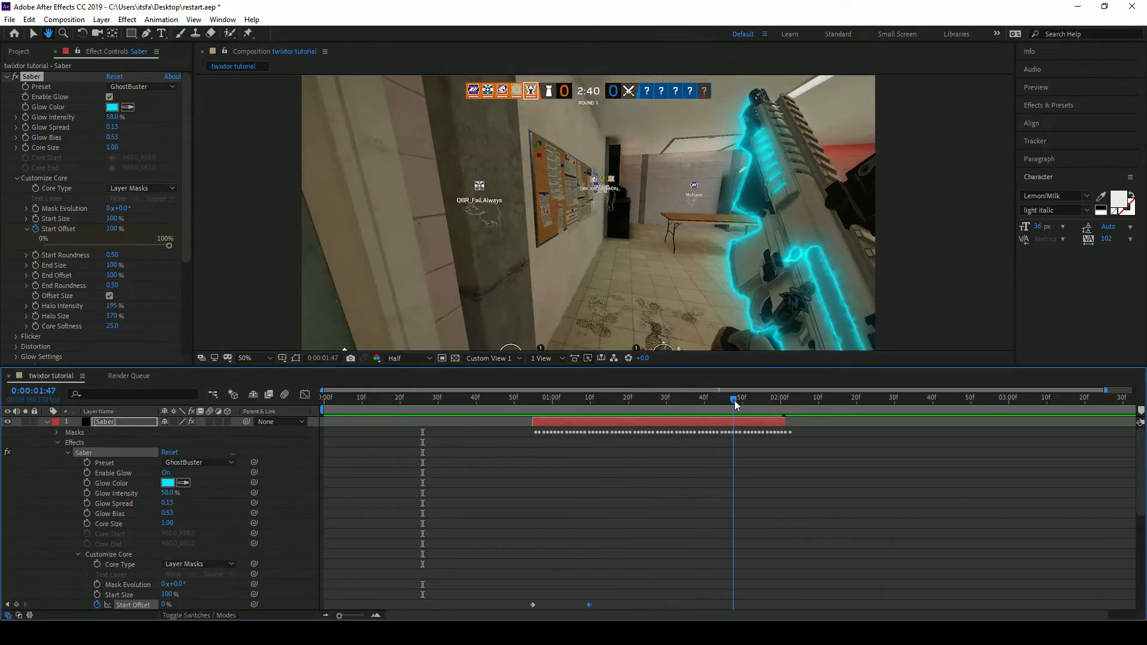
pyautogui.scroll(-3, 703, 448)
pyautogui.scroll(-3, 153, 572)
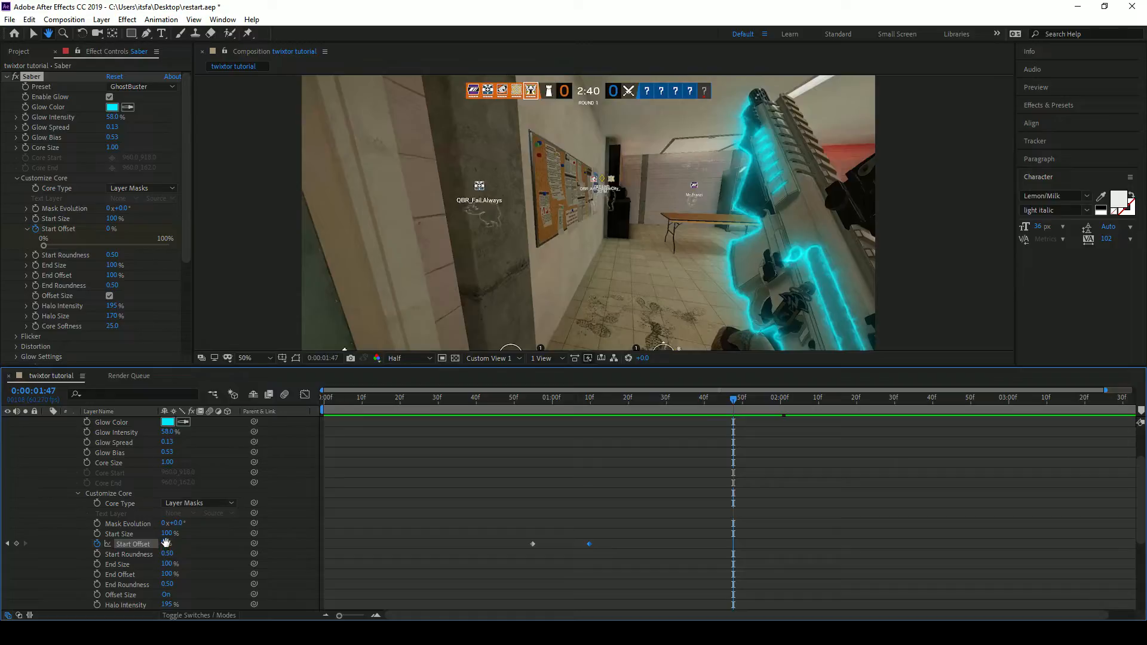
pyautogui.press('v')
pyautogui.moveTo(163, 544)
pyautogui.mouseDown()
pyautogui.moveTo(206, 541)
pyautogui.moveTo(145, 545)
pyautogui.mouseUp()
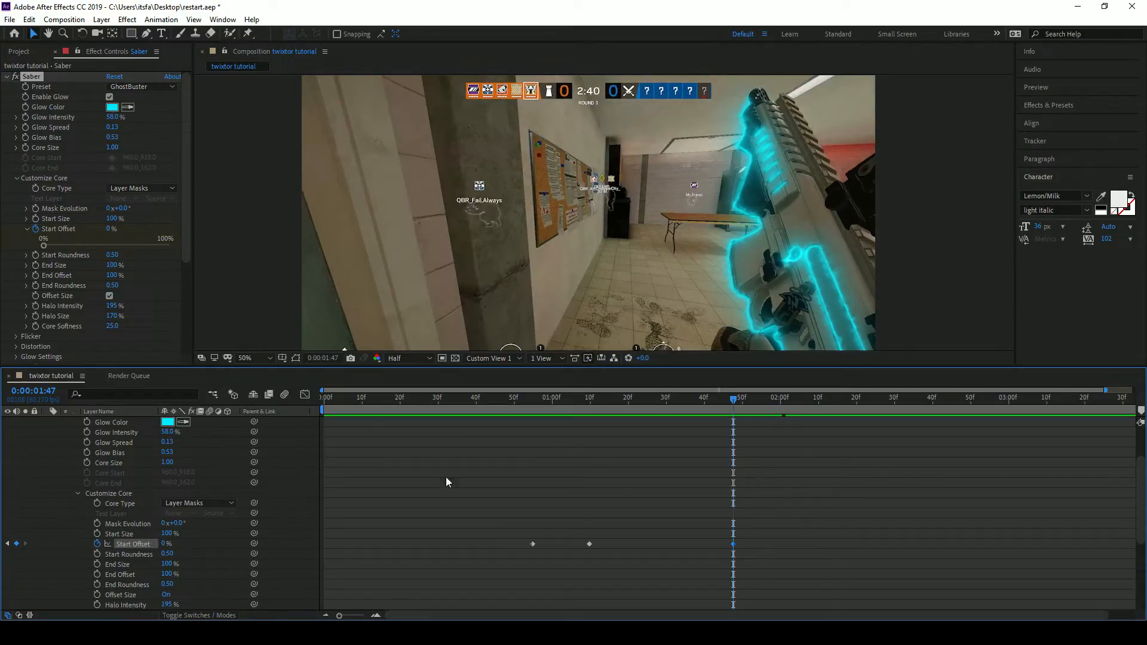
pyautogui.moveTo(735, 404); pyautogui.dragTo(551, 429)
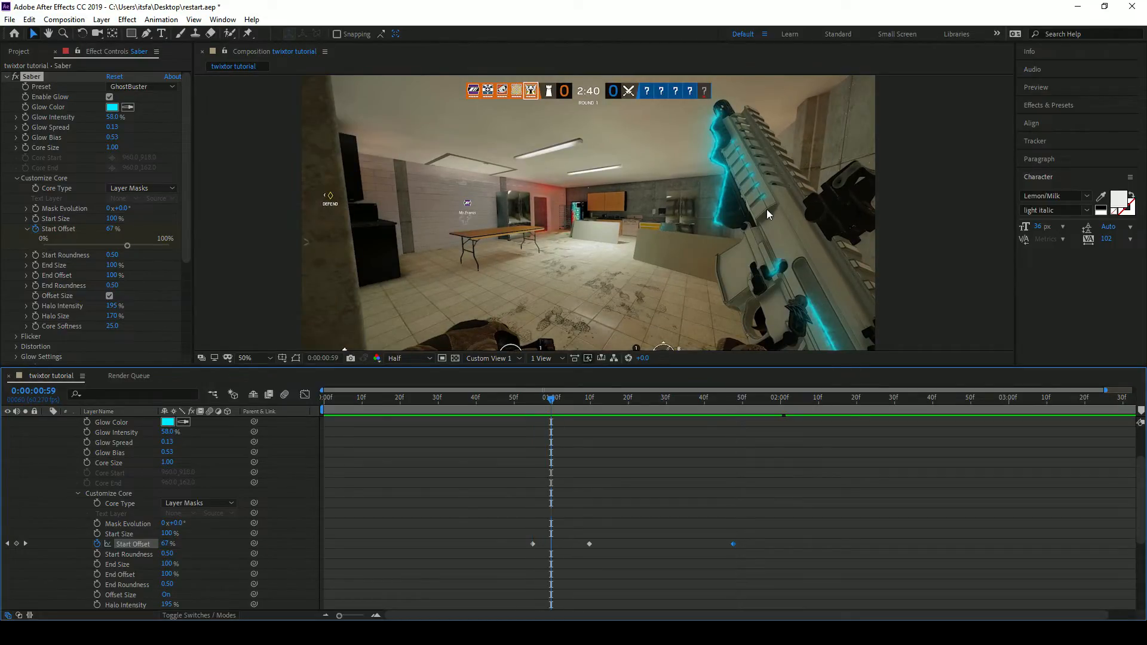
pyautogui.click(729, 398)
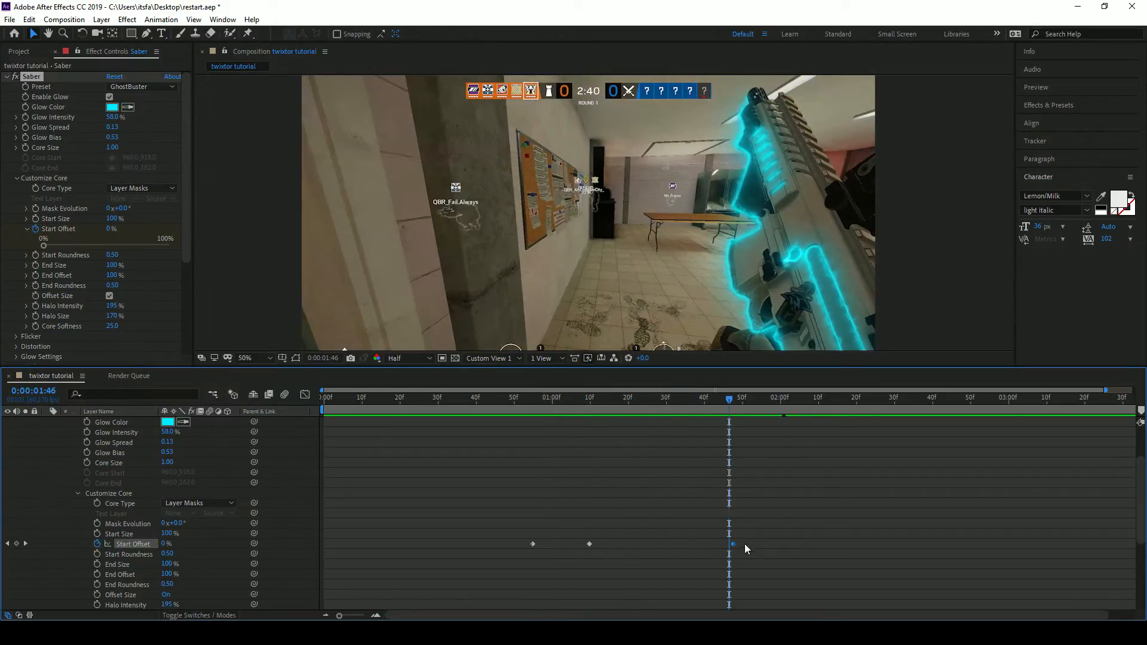
pyautogui.press('Delete')
# At 0:00:02:01, where the Saber layer ends, start keyframing End Offset and set it to 0%.
pyautogui.scroll(-2, 193, 547)
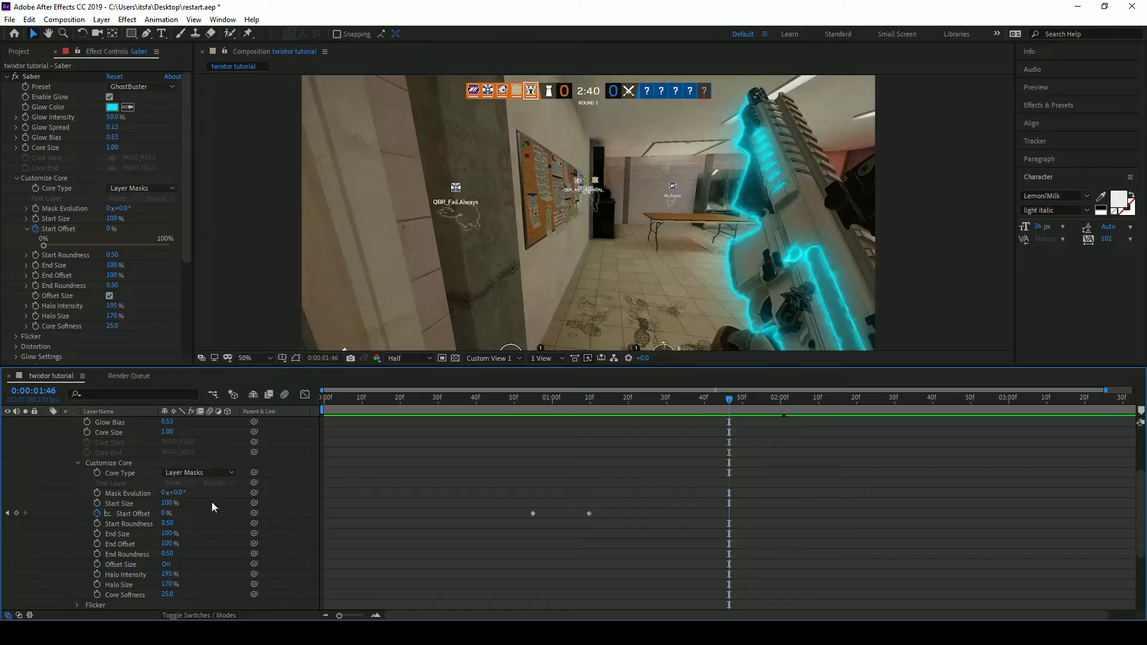
pyautogui.scroll(5, 746, 457)
pyautogui.moveTo(727, 398); pyautogui.dragTo(785, 399)
pyautogui.scroll(-5, 687, 501)
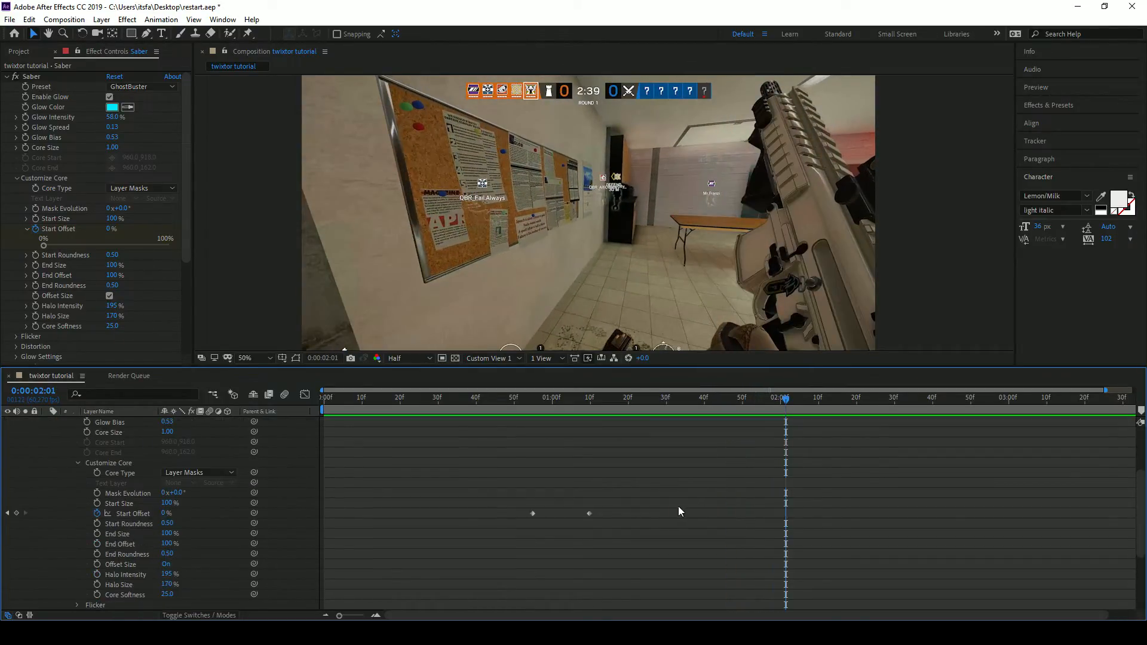
pyautogui.click(96, 544)
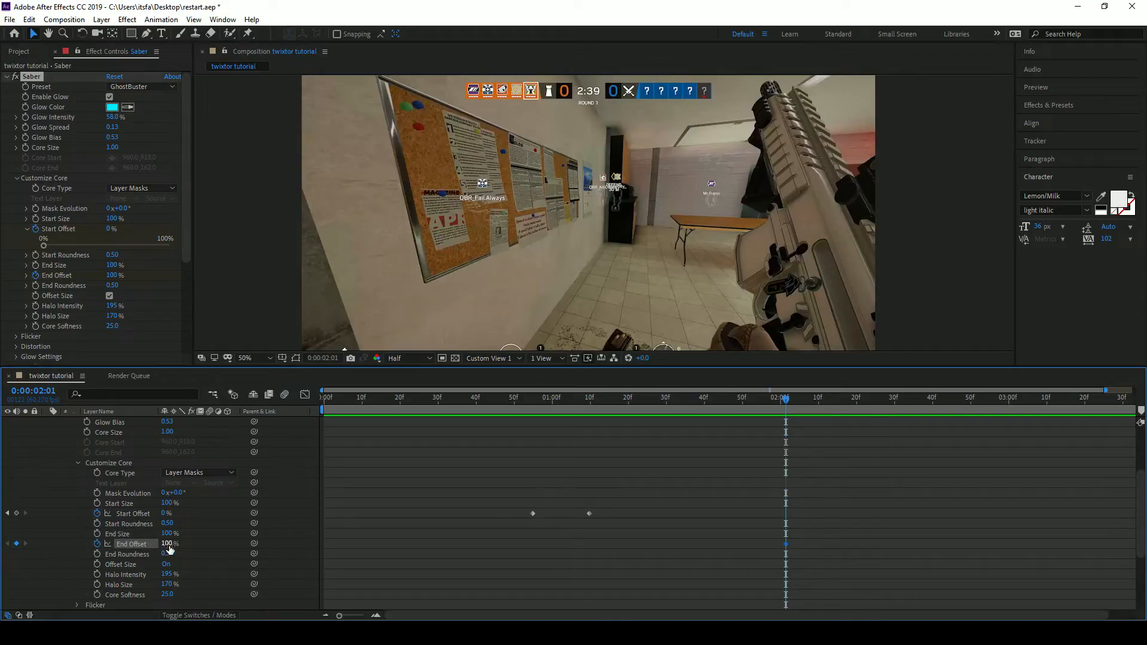
pyautogui.click(168, 544)
pyautogui.write('0')
pyautogui.press('Return')
pyautogui.scroll(3, 752, 521)
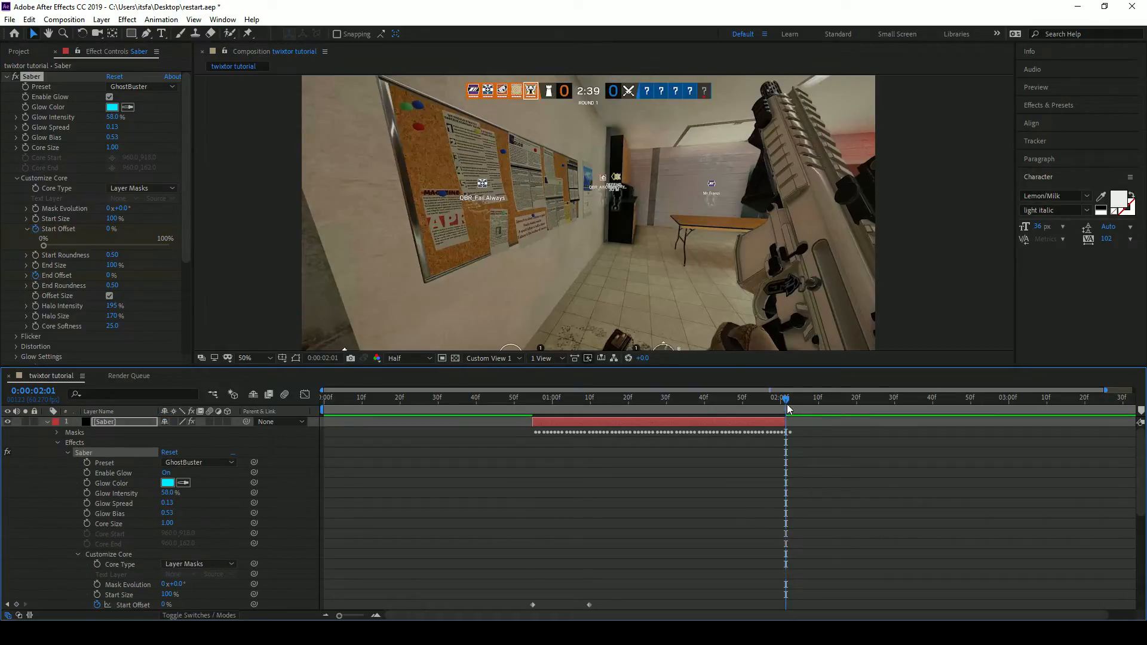
# Add an earlier End Offset keyframe at 0:00:01:45 with a value of 100%.
pyautogui.scroll(-1, 769, 483)
pyautogui.moveTo(784, 397); pyautogui.dragTo(703, 403)
pyautogui.scroll(-1, 734, 461)
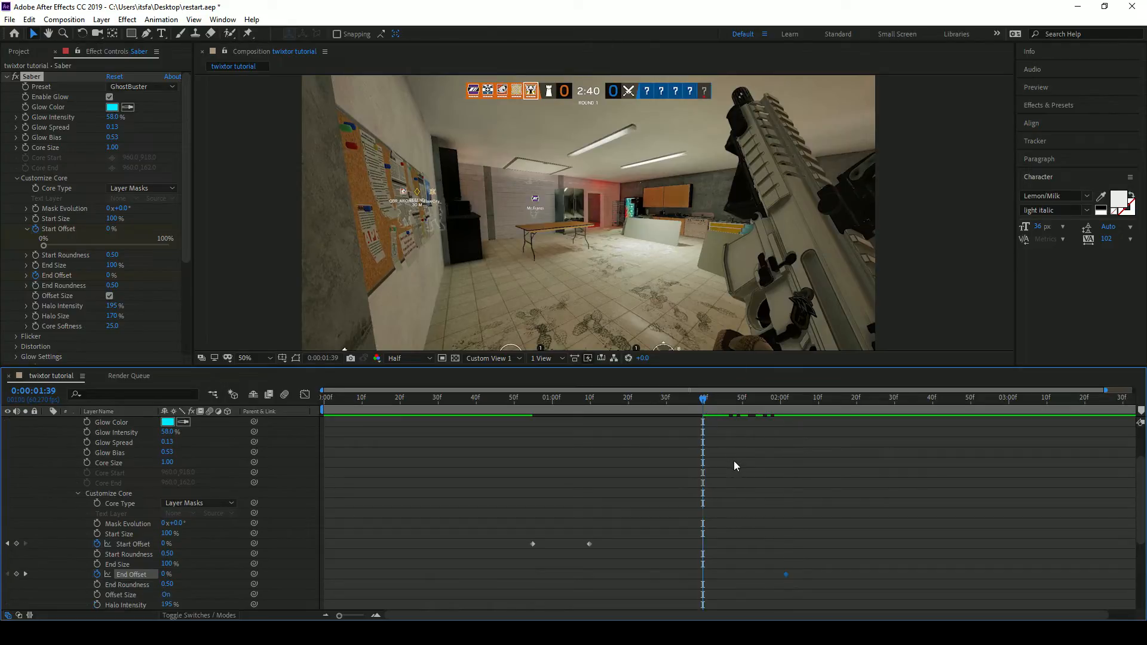
pyautogui.moveTo(703, 404); pyautogui.dragTo(725, 404)
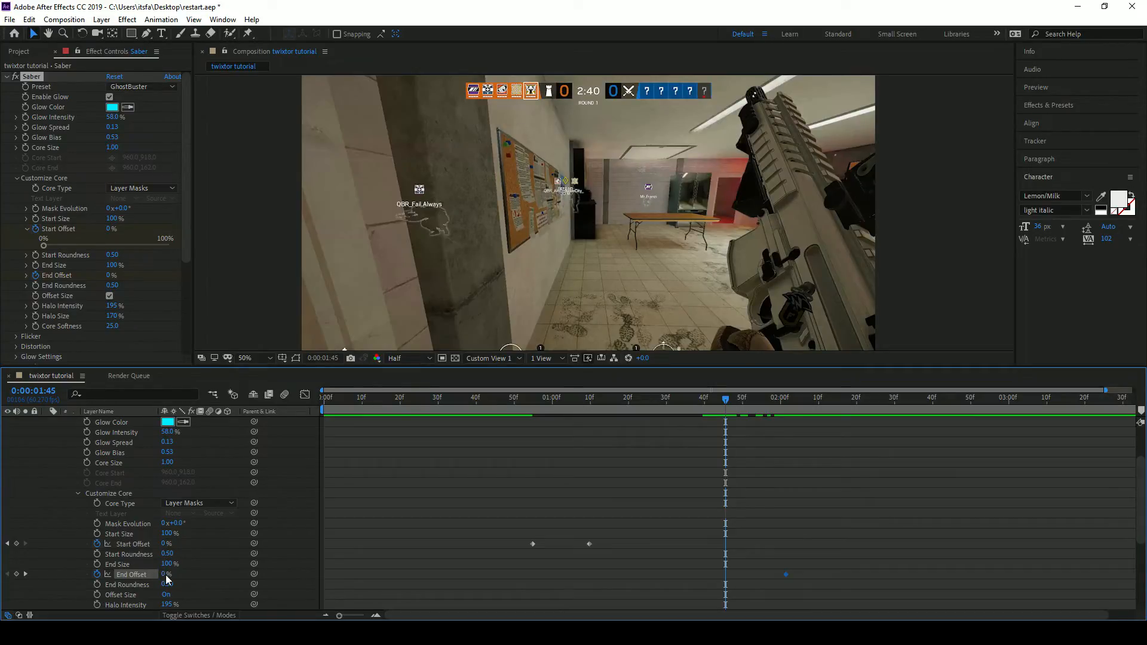
pyautogui.moveTo(165, 575); pyautogui.dragTo(733, 360)
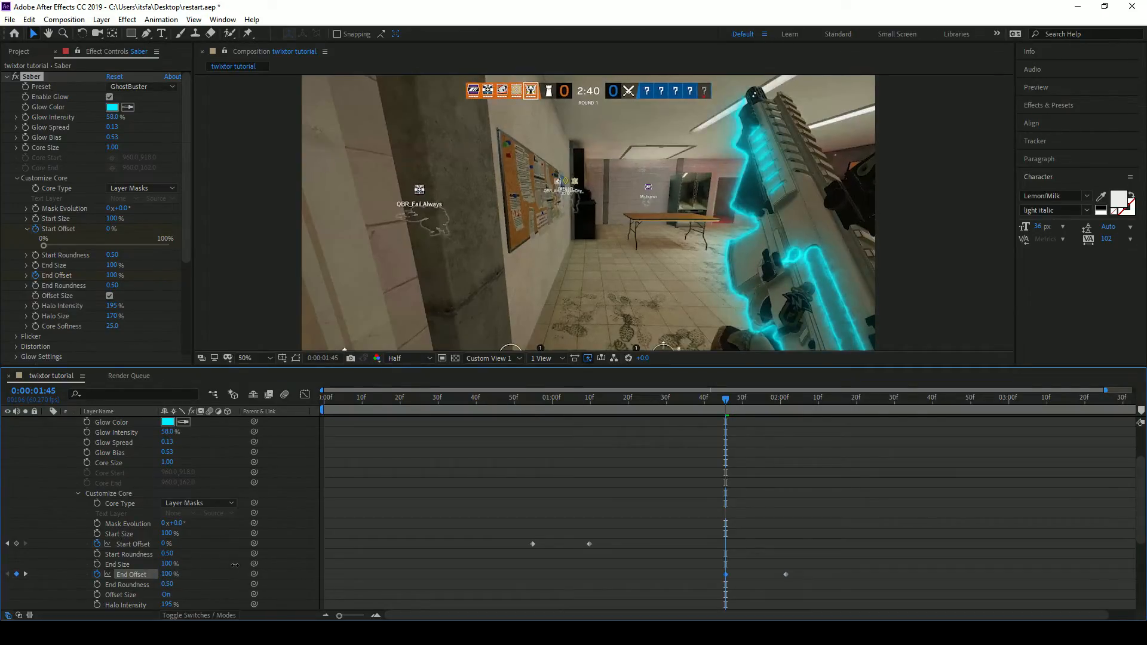
# Play back and scrub through the composition to check how the glow draws on and off along the gun.
pyautogui.moveTo(724, 400); pyautogui.dragTo(539, 465)
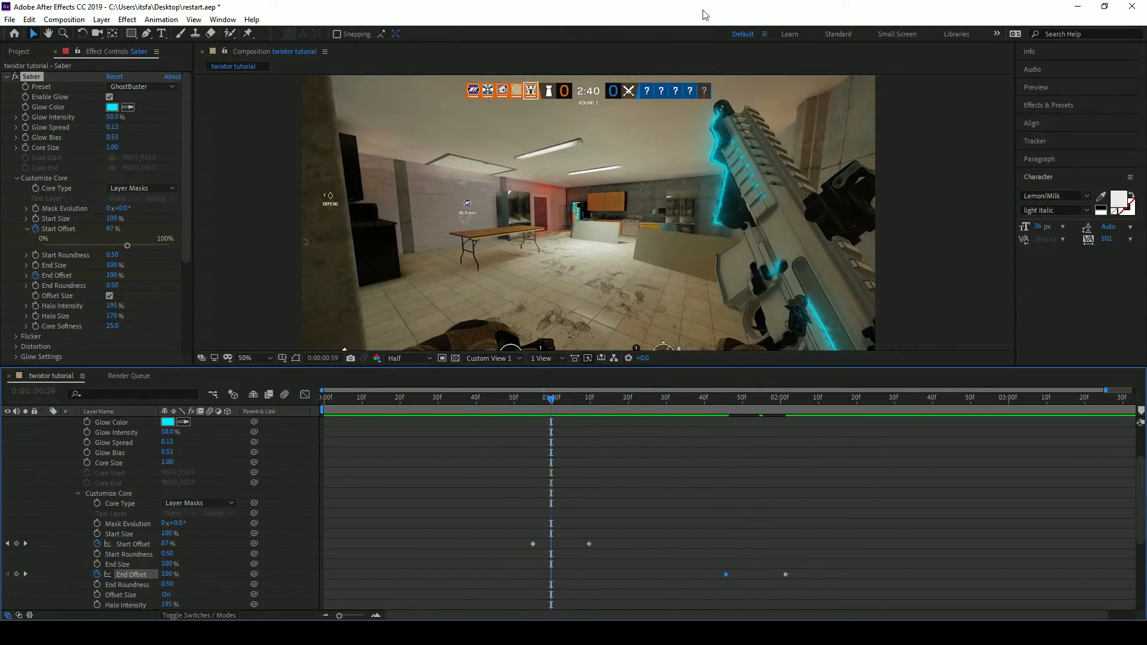
pyautogui.moveTo(557, 414); pyautogui.dragTo(385, 424)
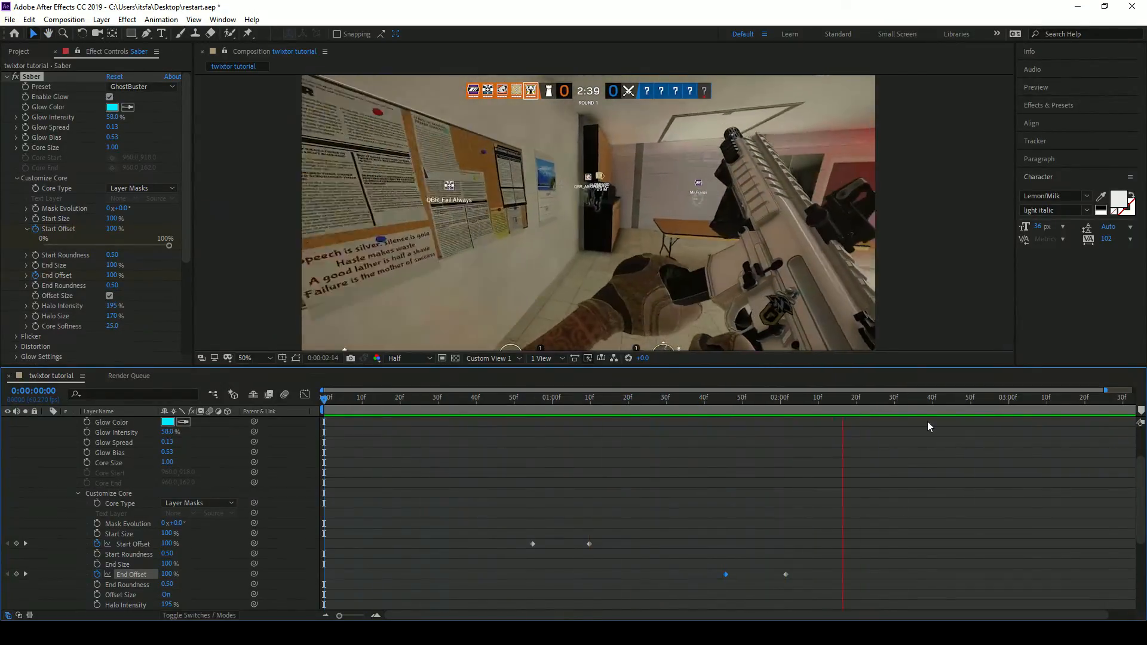
pyautogui.scroll(-5, 848, 425)
pyautogui.press('space')
pyautogui.scroll(7, 736, 474)
pyautogui.moveTo(847, 399); pyautogui.dragTo(454, 410)
pyautogui.press('Home')
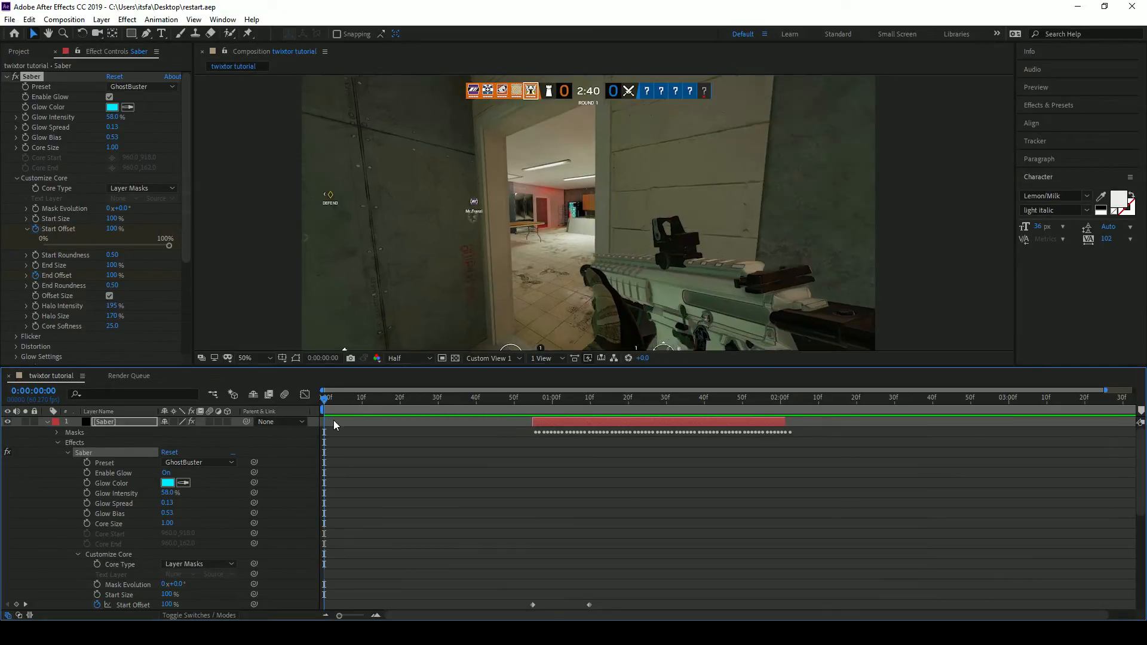
pyautogui.press('space')
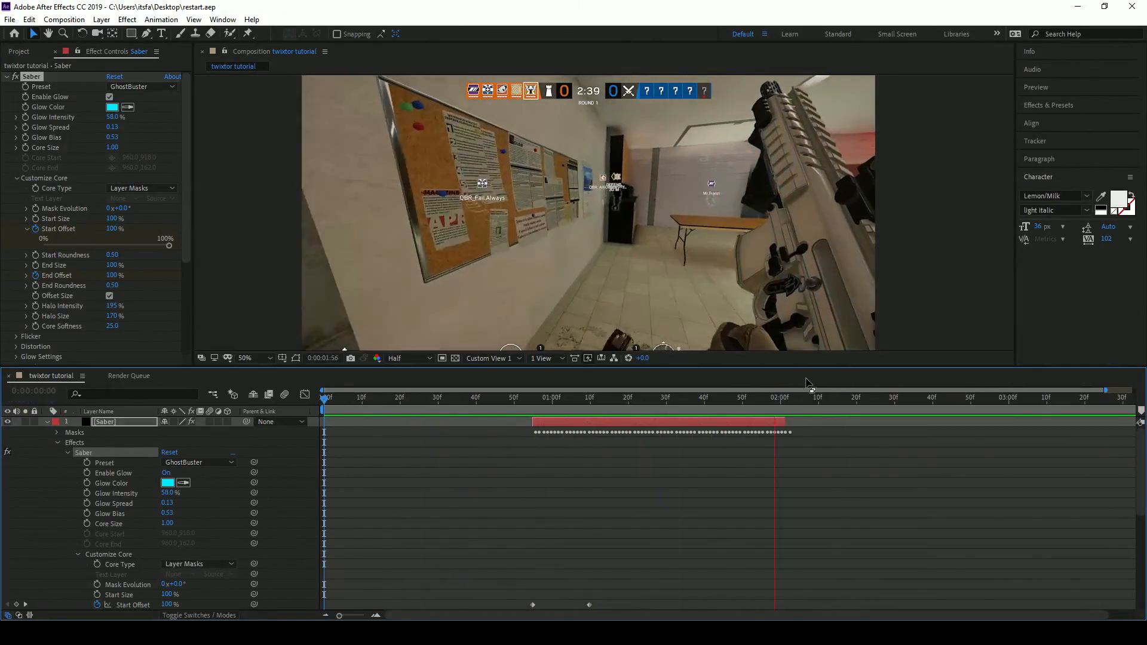
pyautogui.moveTo(603, 399); pyautogui.dragTo(364, 414)
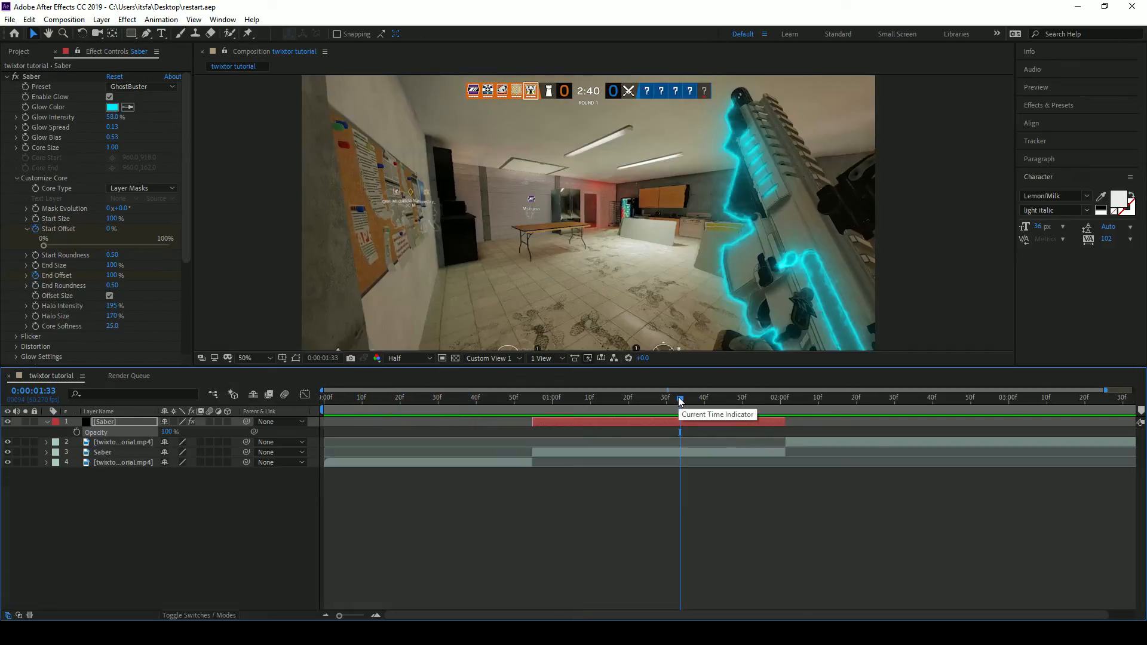
pyautogui.moveTo(679, 399); pyautogui.dragTo(558, 409)
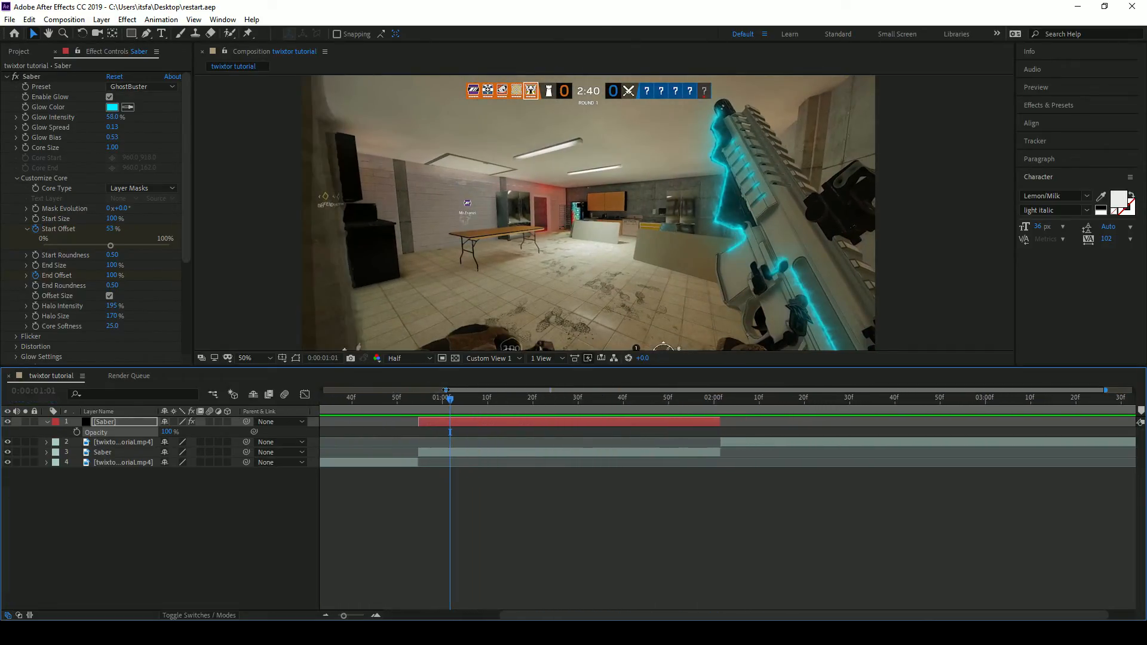
# Limit the work area to the slow-motion section, matching the start and end of the Saber layer.
pyautogui.moveTo(347, 408); pyautogui.dragTo(542, 414)
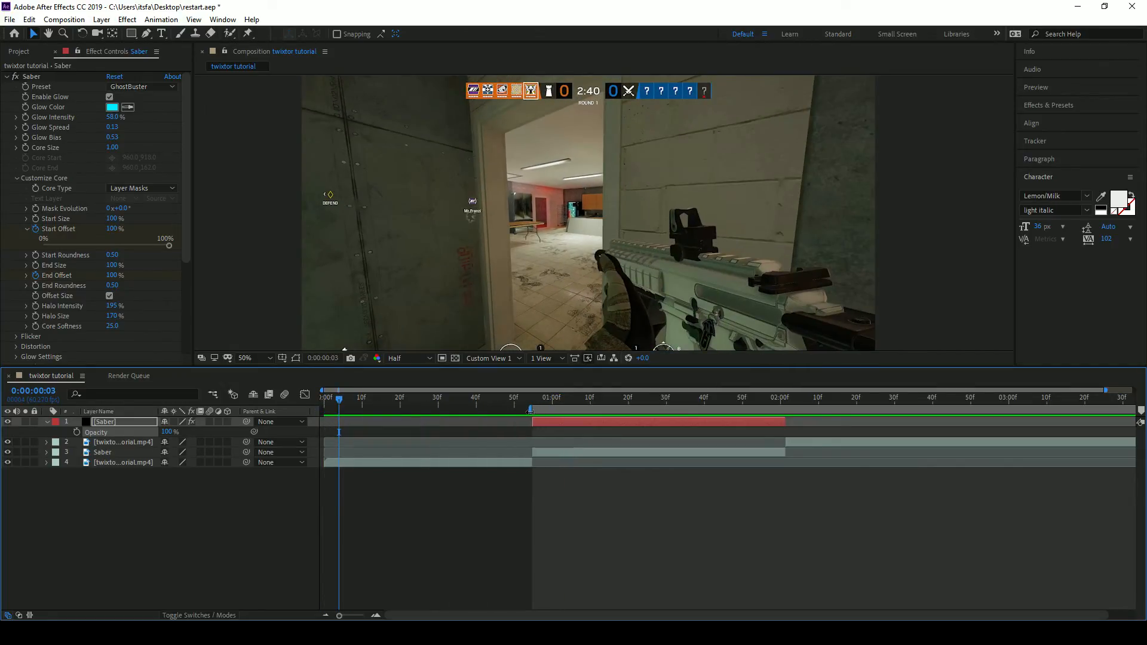
pyautogui.press('space')
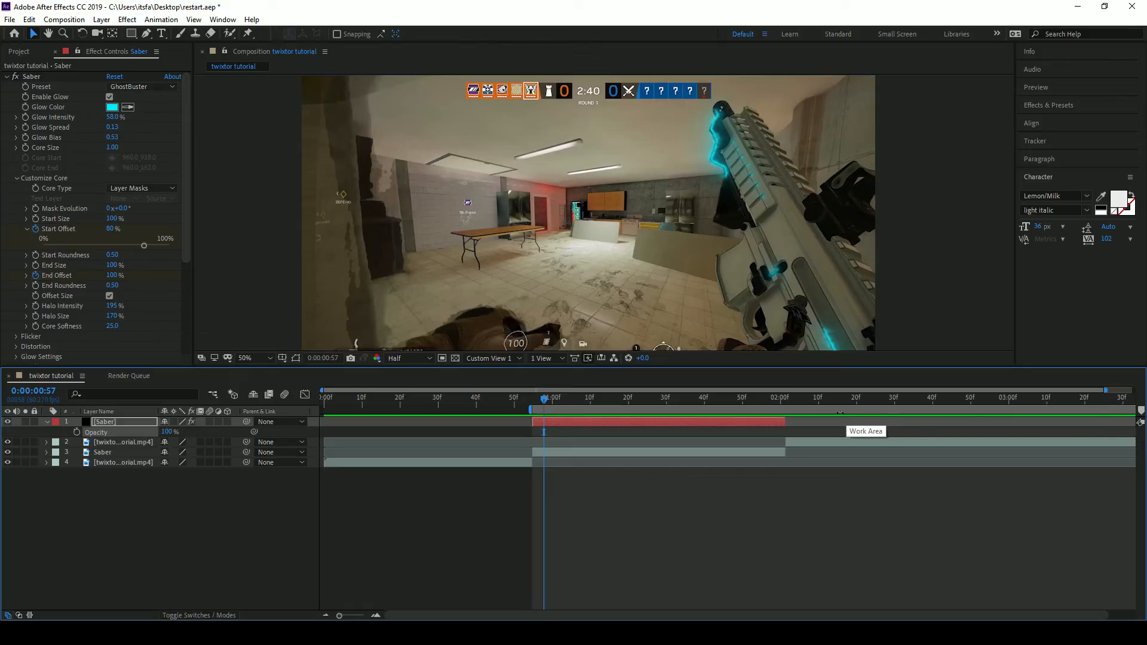
pyautogui.press('n')
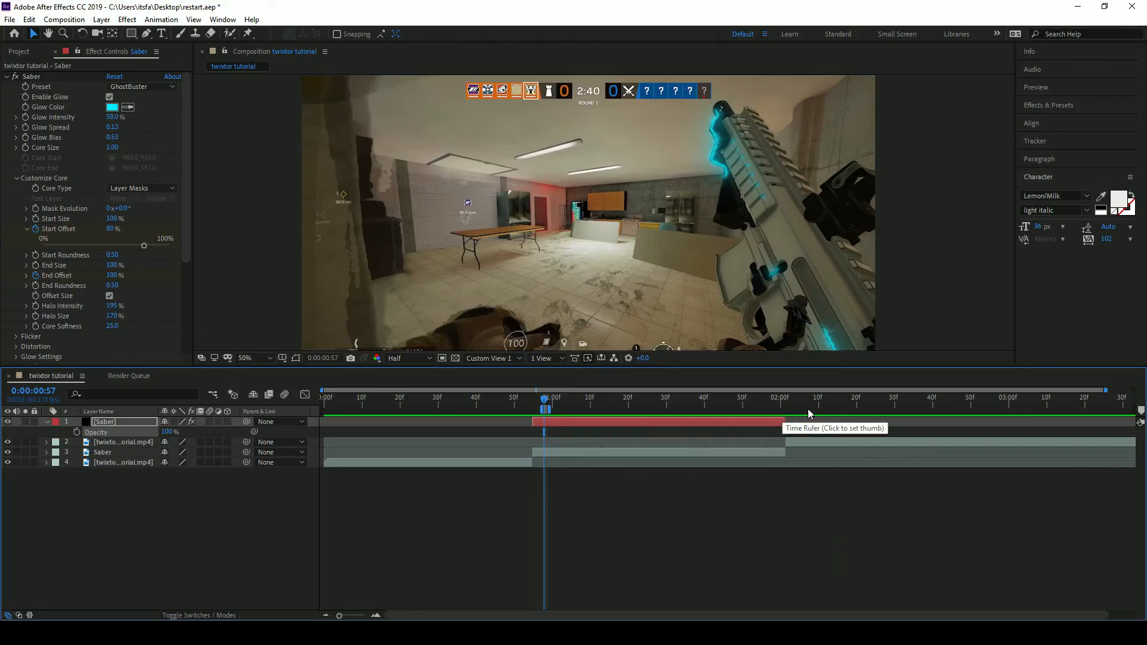
pyautogui.moveTo(552, 407); pyautogui.dragTo(778, 406)
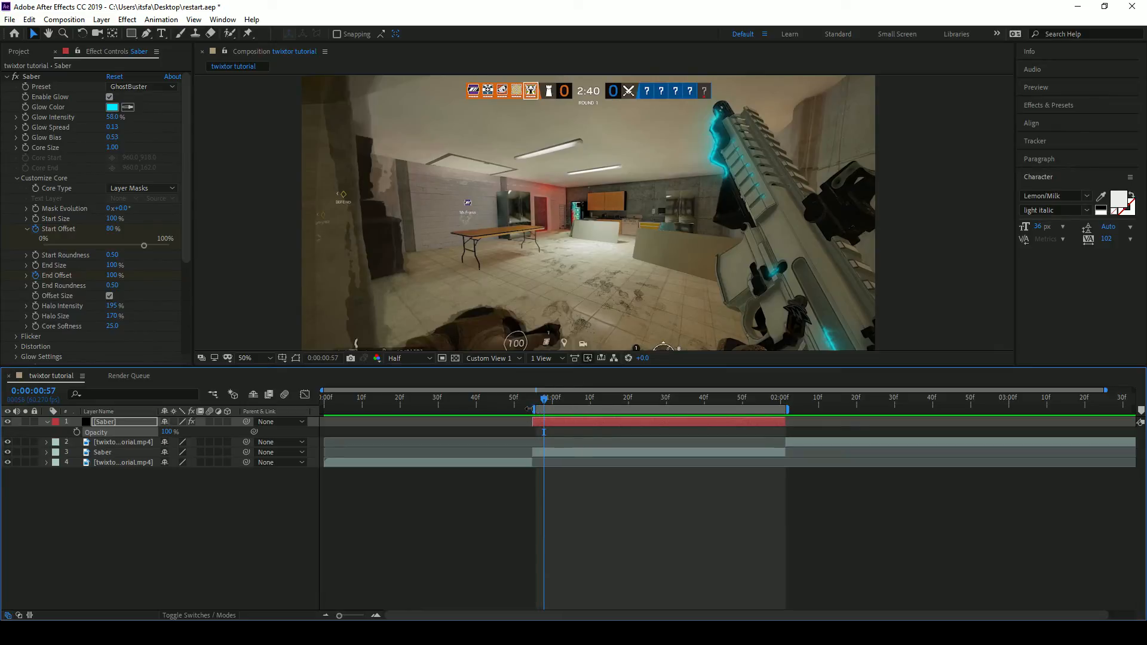
# Preview the slow-motion work area from about 0:00:00:55 to check the finished glow animation.
pyautogui.press('space')
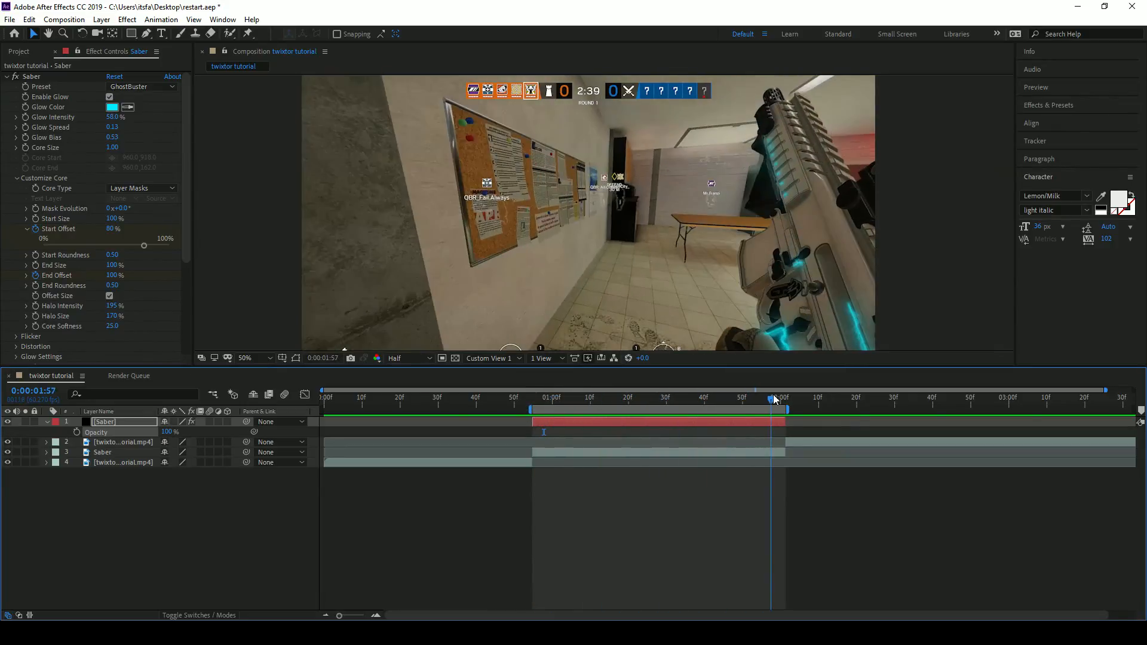
pyautogui.click(531, 391)
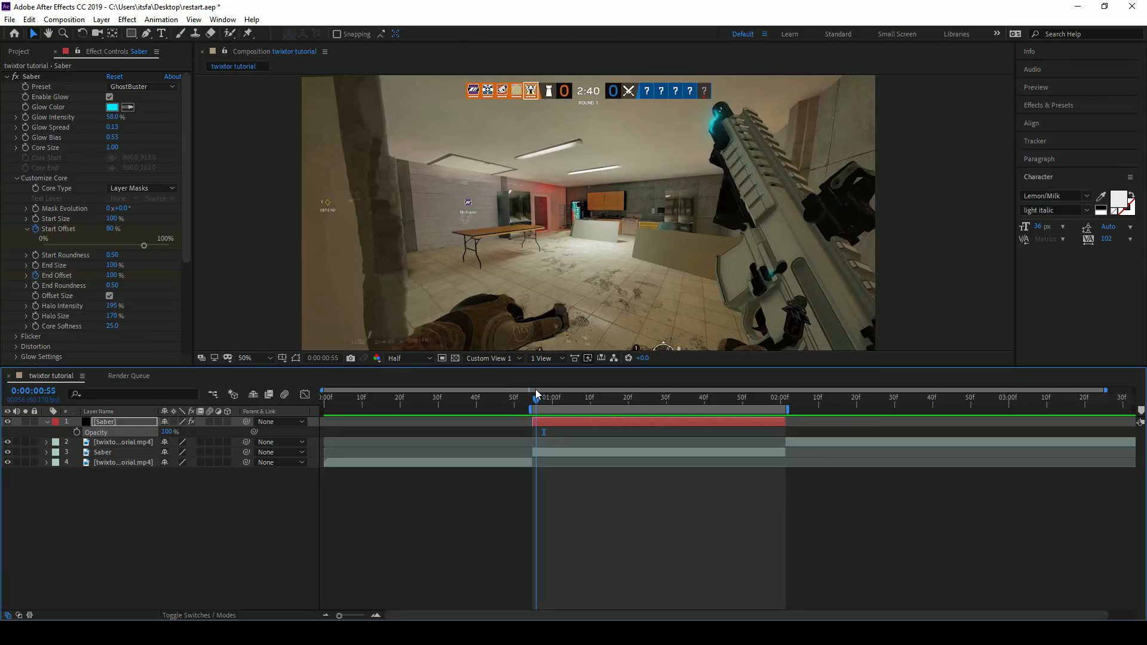
pyautogui.press('space')
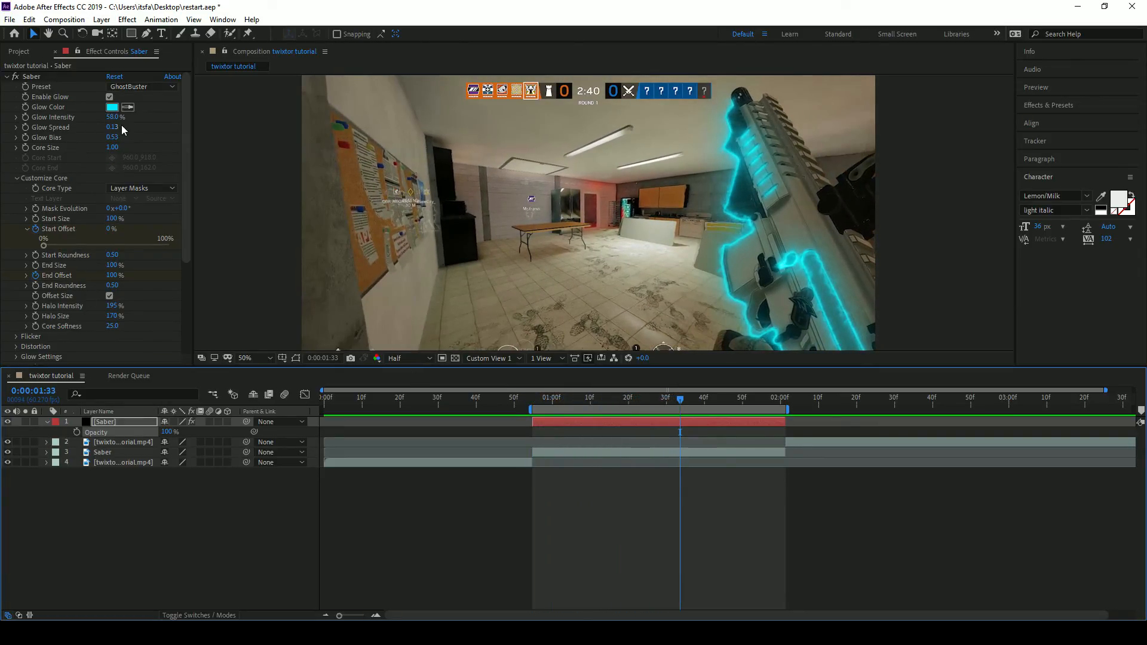
pyautogui.moveTo(115, 128); pyautogui.dragTo(168, 152)
pyautogui.hotkey('ctrl', 'z')
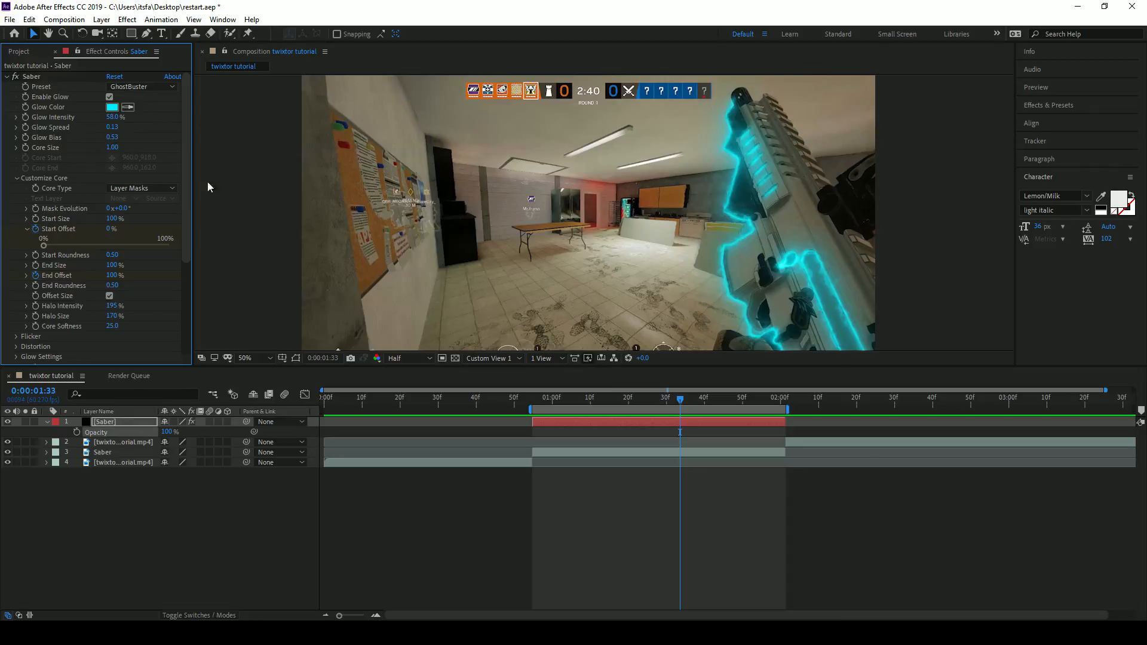
pyautogui.click(143, 87)
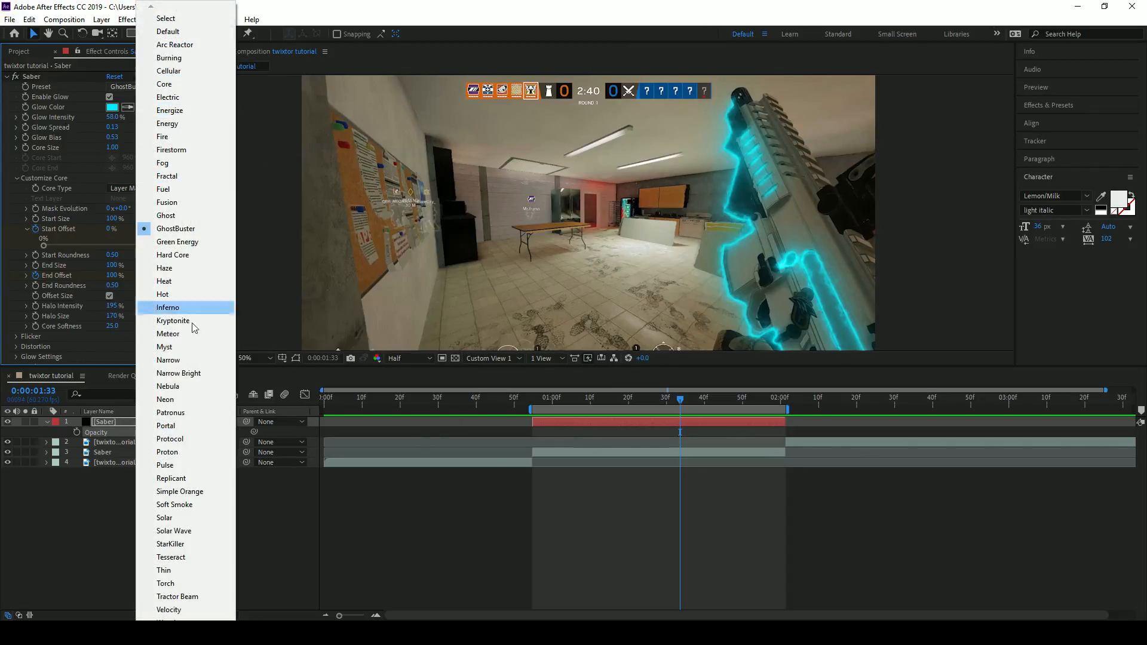
pyautogui.click(357, 222)
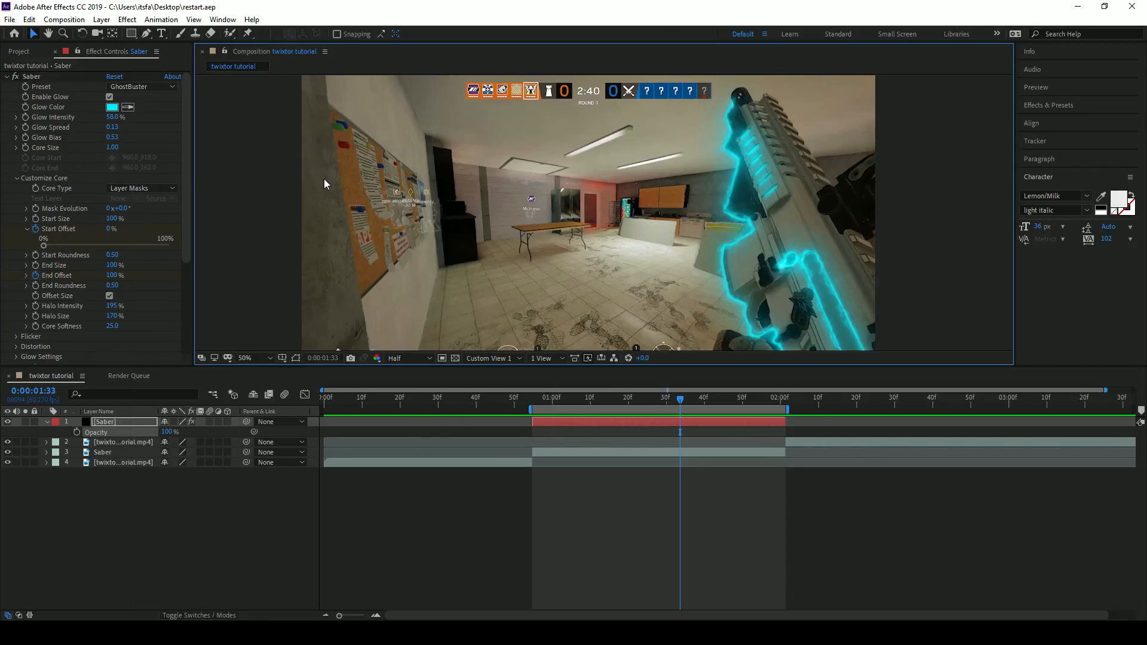